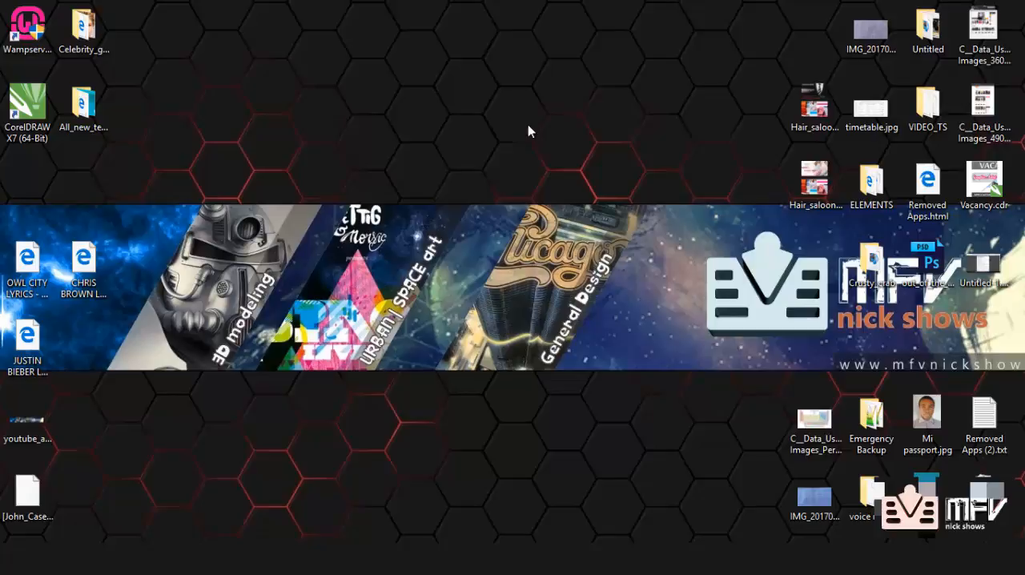
Step: Launch CorelDRAW X7 and start setting up a new document
{"action": "double_click", "coordinate": [18, 104]}
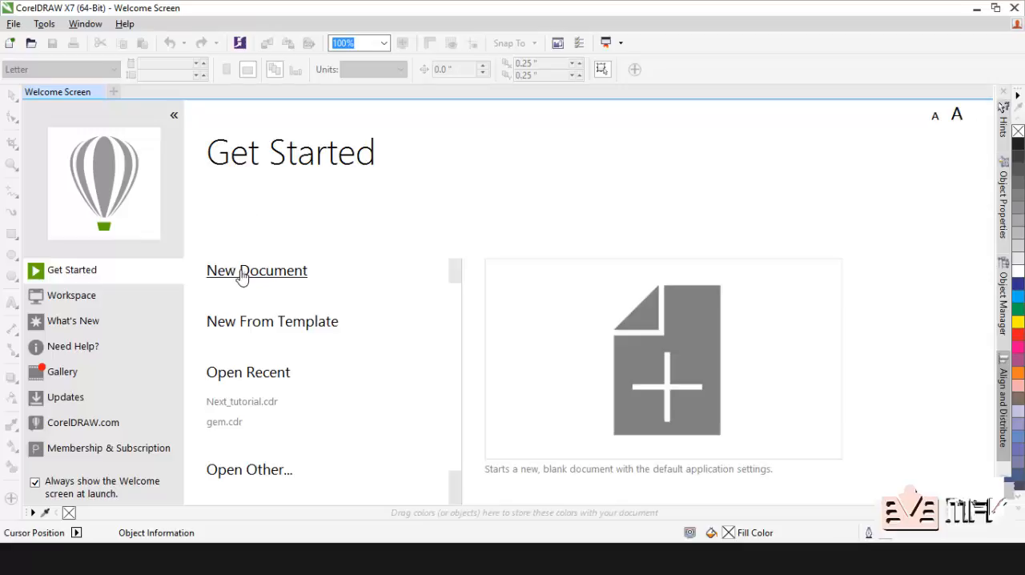
{"action": "left_click", "coordinate": [10, 44]}
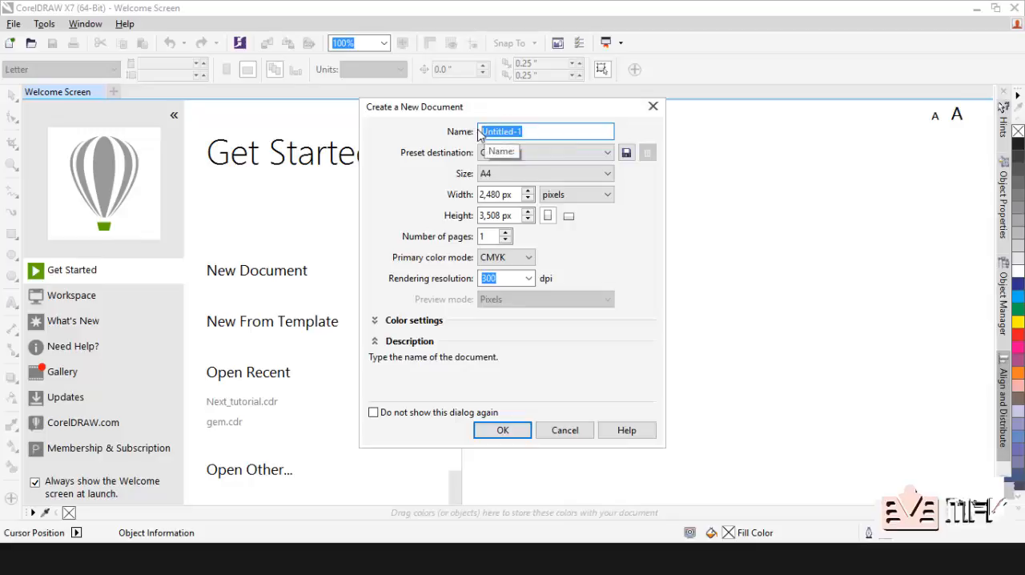
Step: Examine the new document's name setting and the available page sizes
{"action": "left_click", "coordinate": [531, 131]}
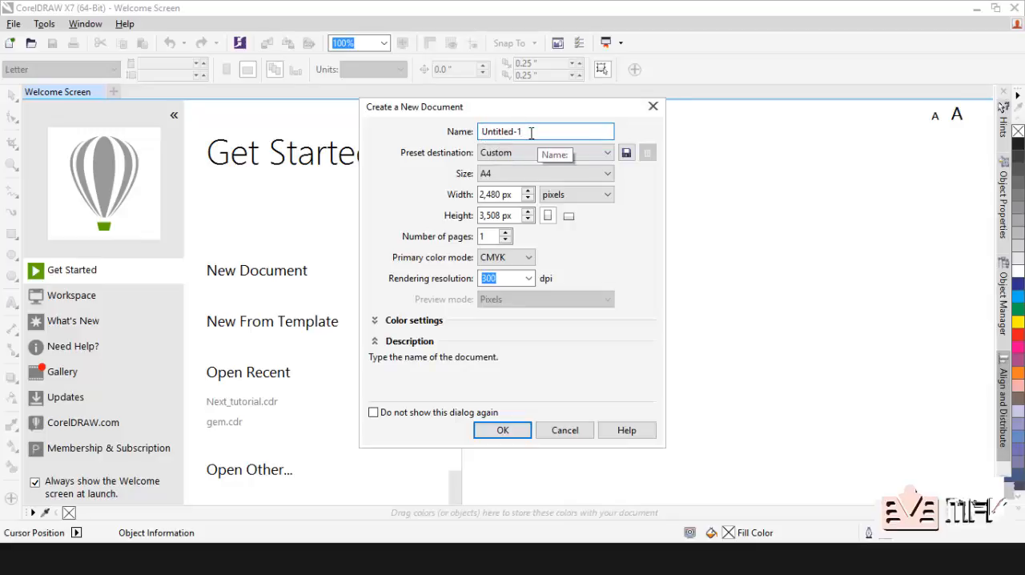
{"action": "left_click_drag", "start_coordinate": [531, 132], "coordinate": [480, 133]}
{"action": "left_click", "coordinate": [541, 131]}
{"action": "left_click", "coordinate": [493, 133]}
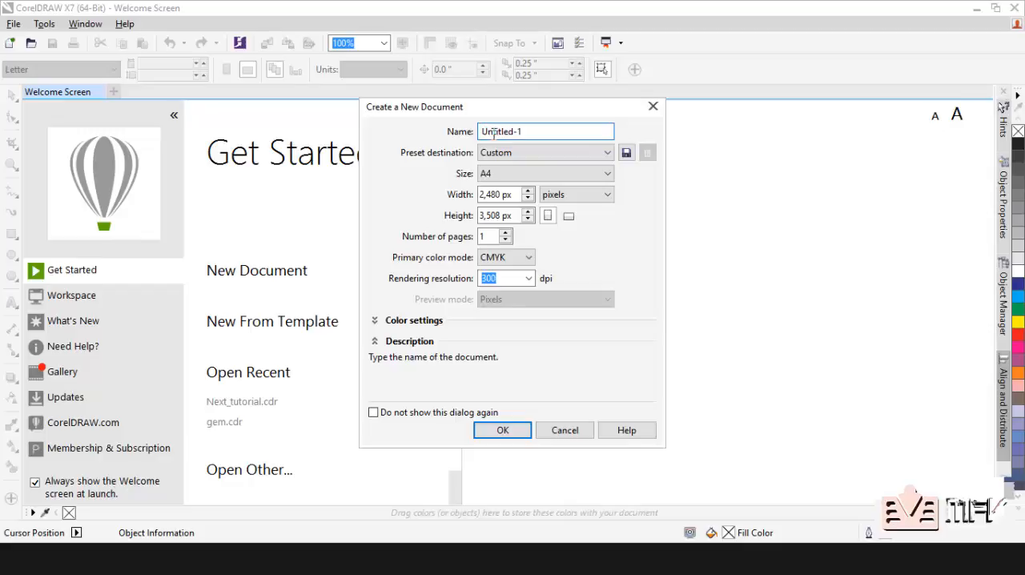
{"action": "double_click", "coordinate": [492, 132]}
{"action": "left_click", "coordinate": [542, 132]}
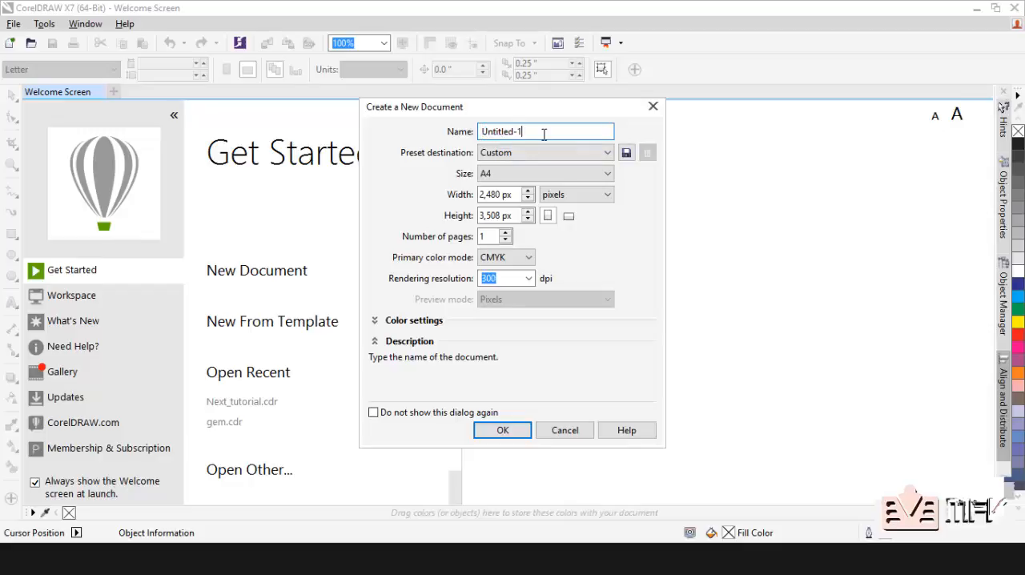
{"action": "left_click", "coordinate": [511, 176]}
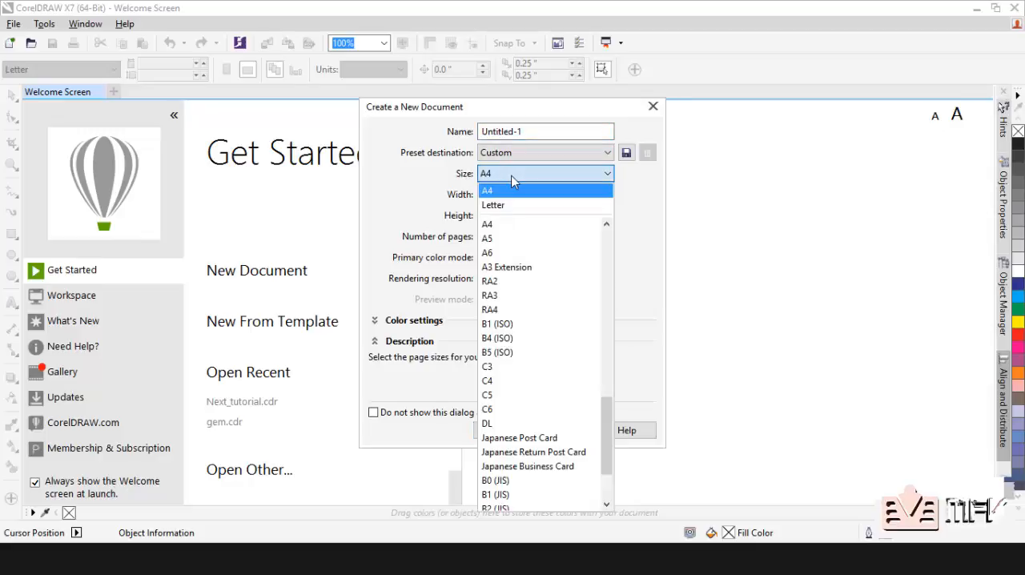
{"action": "left_click", "coordinate": [511, 175]}
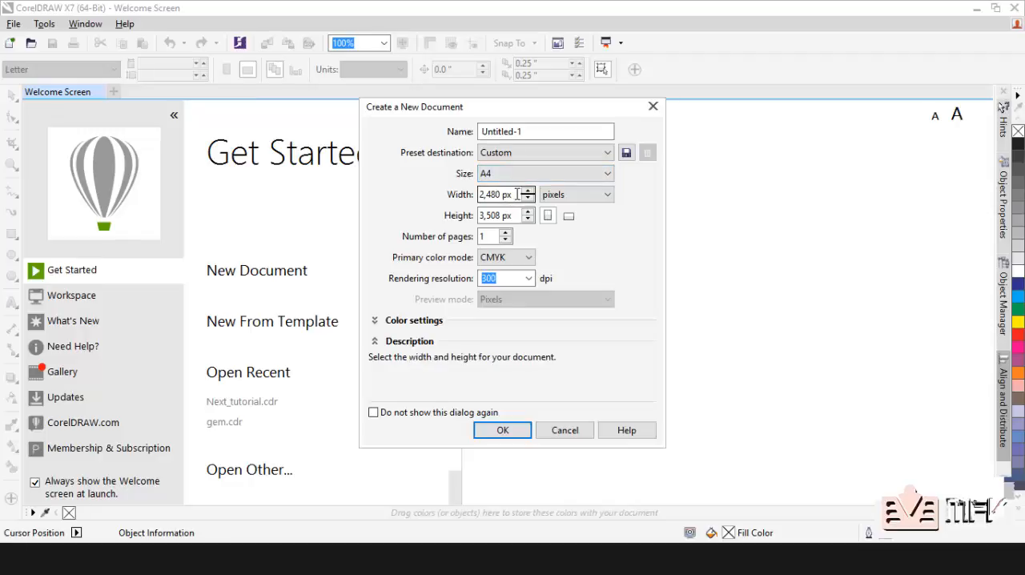
Step: Try millimeters and points as the new document's units of measurement, and return to pixels
{"action": "left_click_drag", "start_coordinate": [518, 195], "coordinate": [472, 194]}
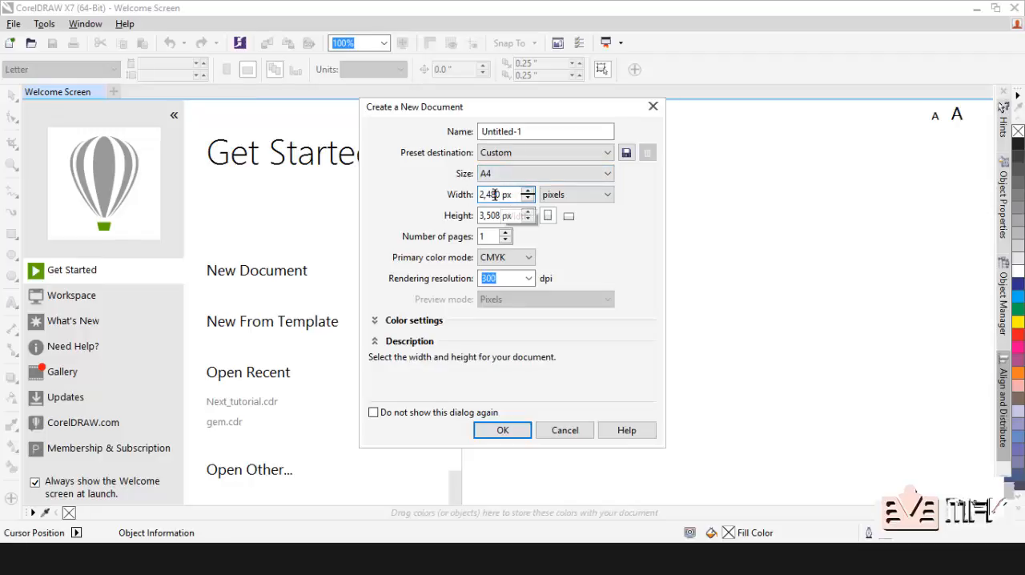
{"action": "left_click", "coordinate": [564, 196]}
{"action": "left_click", "coordinate": [566, 222]}
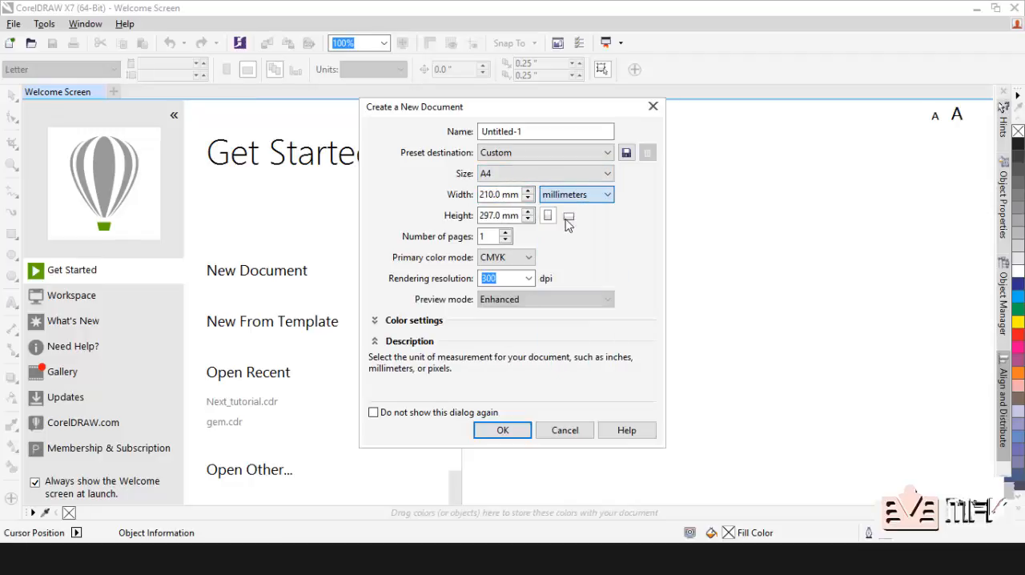
{"action": "left_click", "coordinate": [573, 197]}
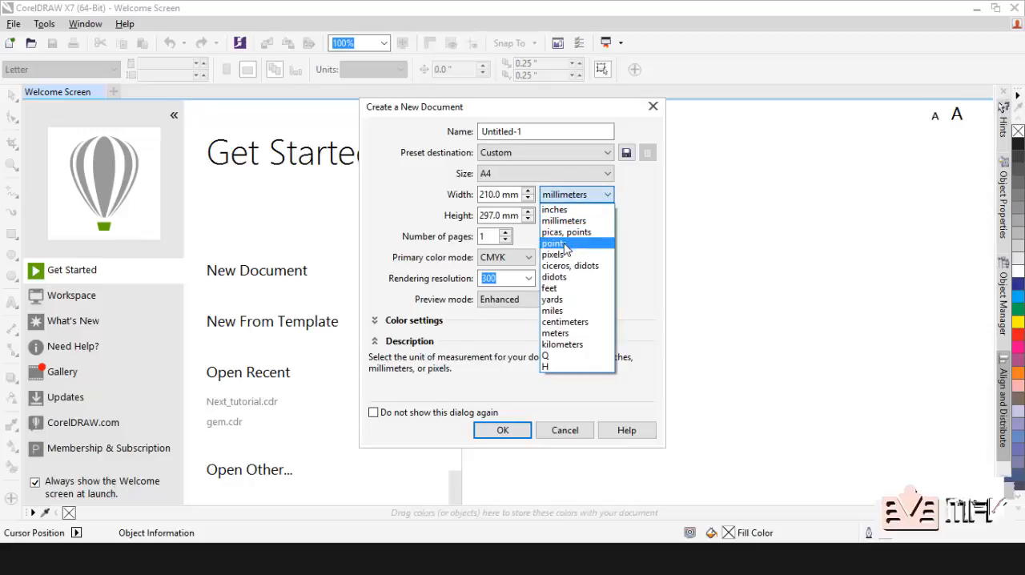
{"action": "left_click", "coordinate": [563, 244]}
{"action": "left_click", "coordinate": [573, 198]}
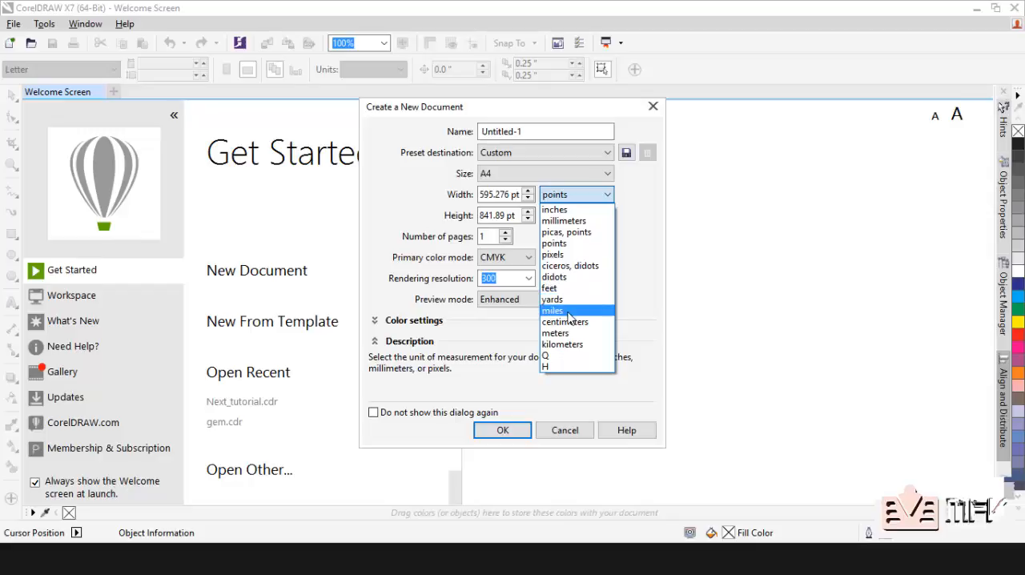
{"action": "left_click", "coordinate": [571, 255]}
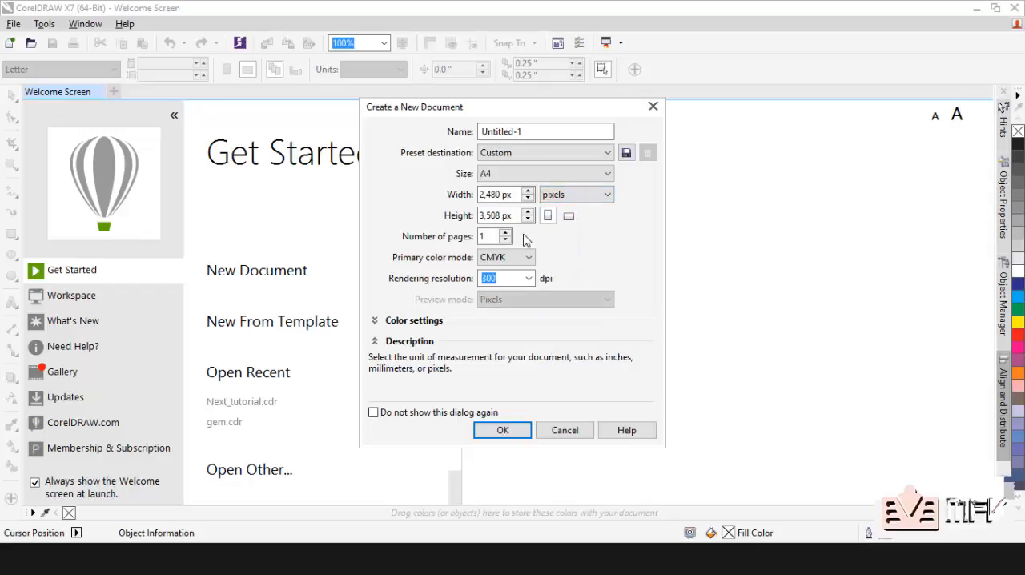
Step: Examine the number-of-pages setting and the available primary color modes for the new document
{"action": "double_click", "coordinate": [490, 236]}
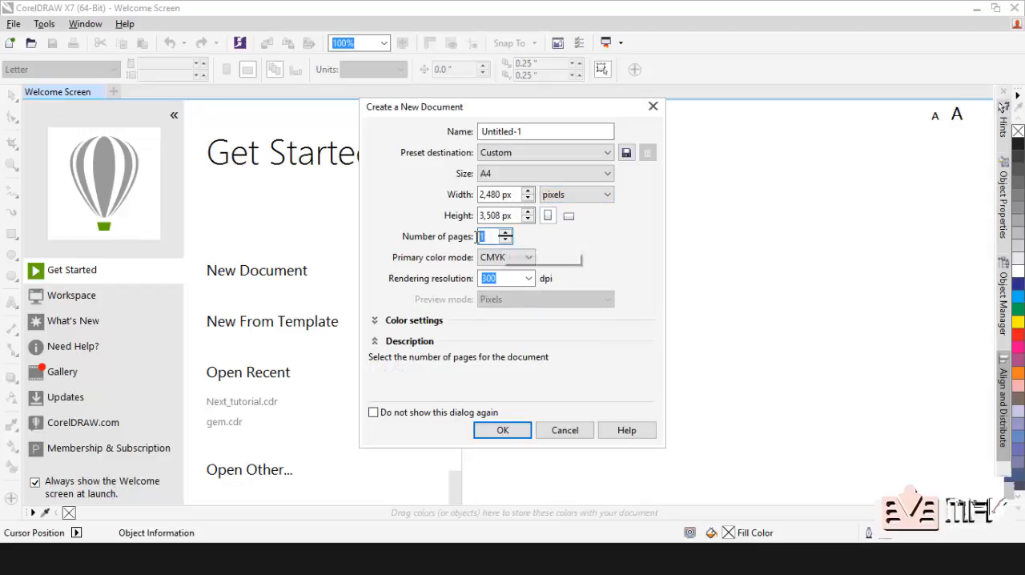
{"action": "mouse_move", "coordinate": [468, 254]}
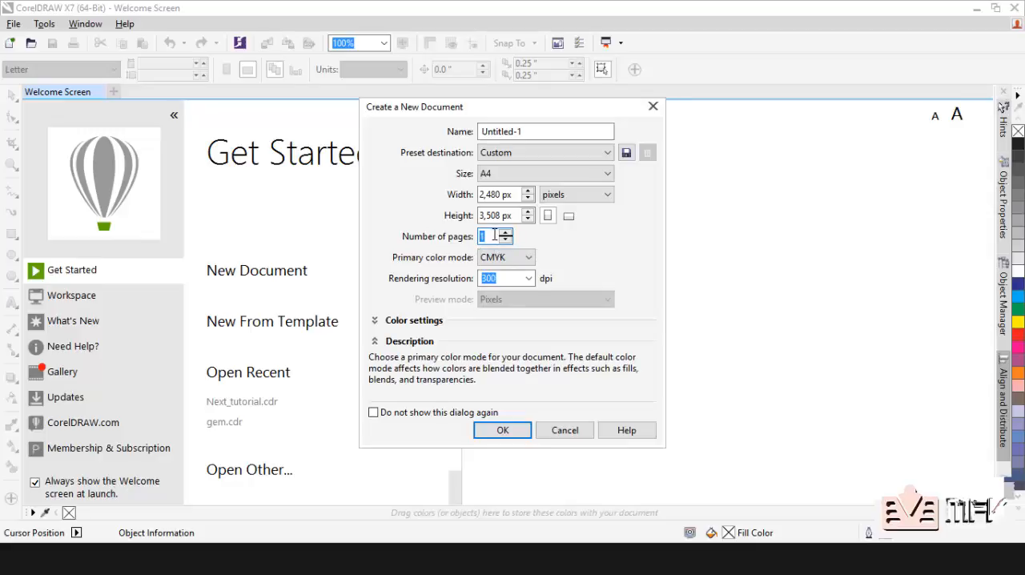
{"action": "left_click", "coordinate": [493, 236]}
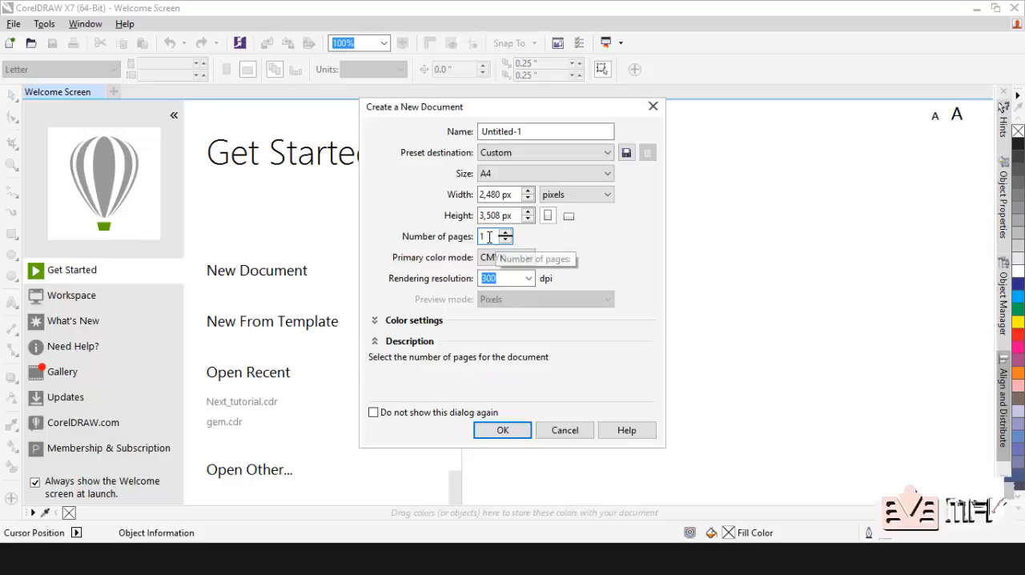
{"action": "mouse_move", "coordinate": [503, 258]}
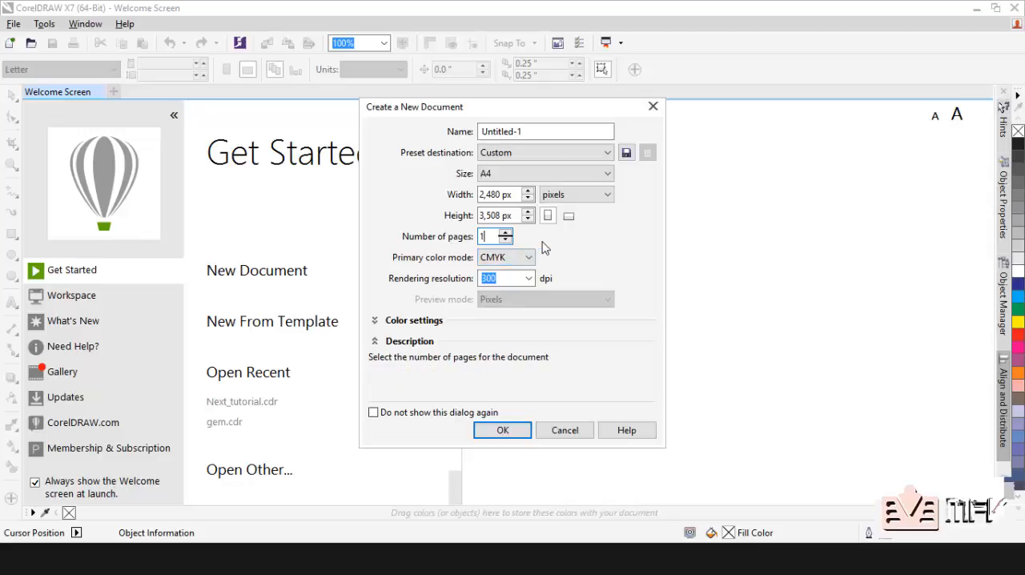
{"action": "left_click", "coordinate": [511, 259]}
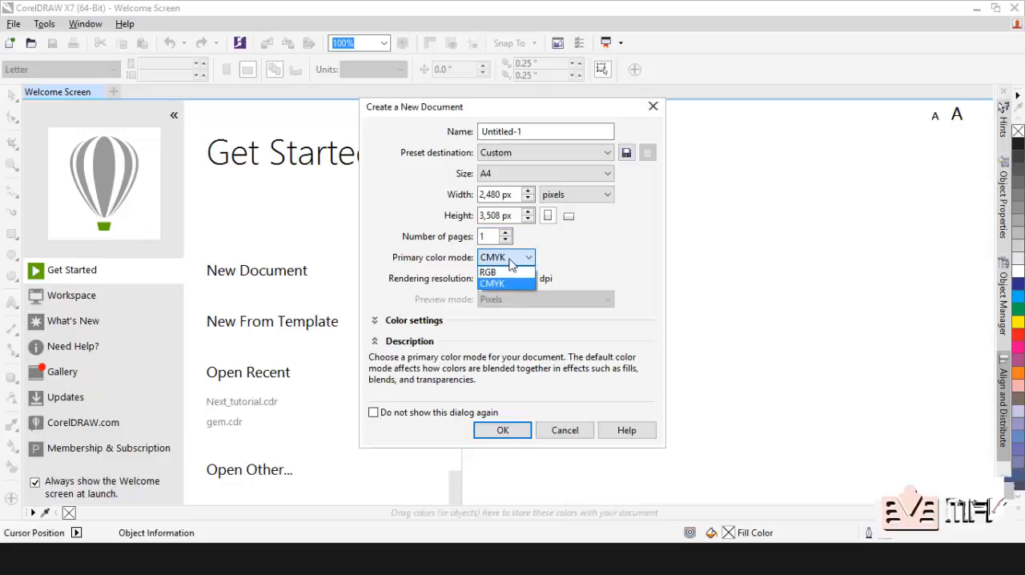
{"action": "left_click", "coordinate": [512, 262]}
{"action": "left_click", "coordinate": [511, 263]}
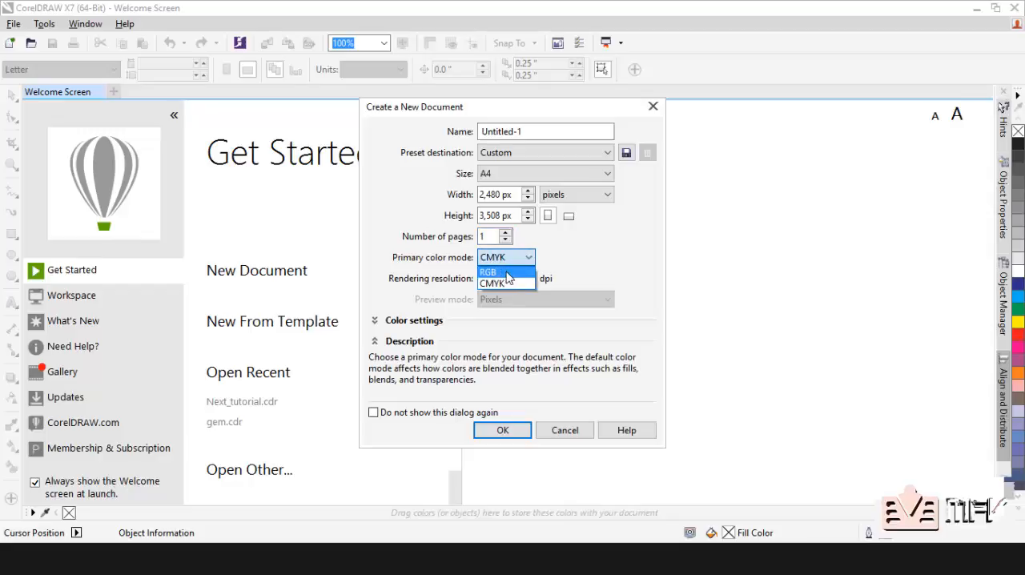
{"action": "left_click", "coordinate": [519, 262]}
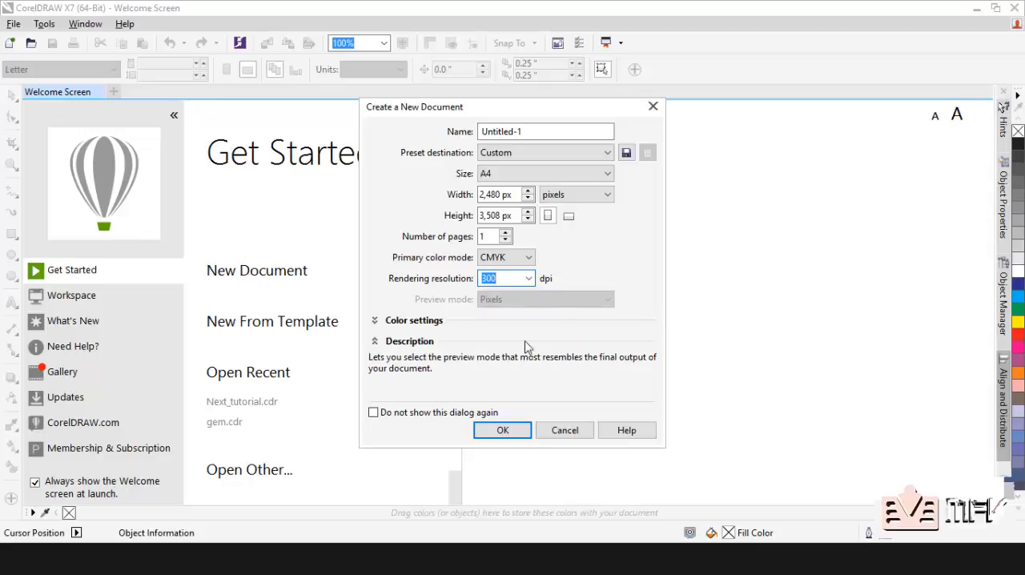
Step: Create the one-page A4 portrait document at 2,480 by 3,508 px, using CMYK color and 300 dpi
{"action": "left_click", "coordinate": [503, 431]}
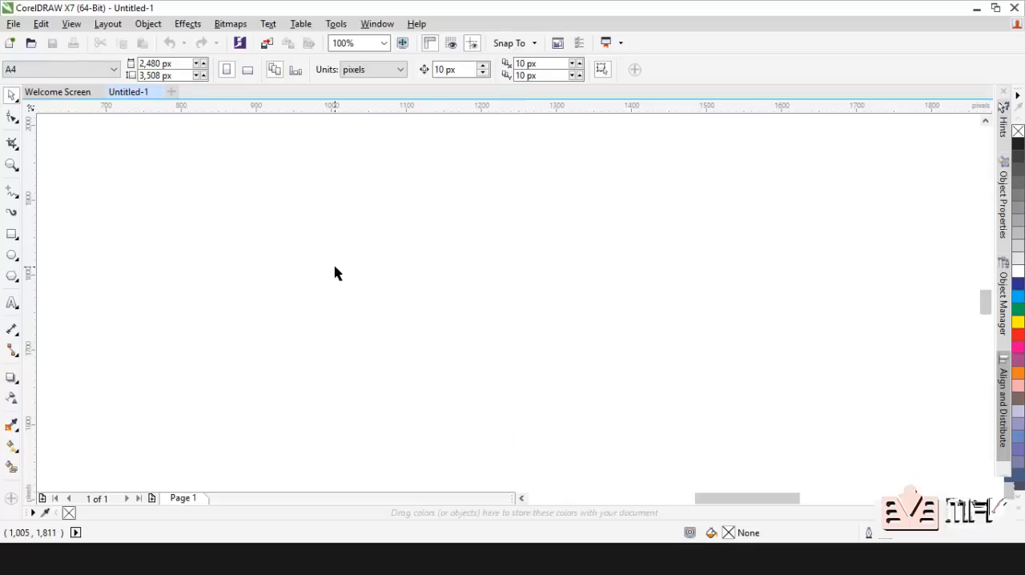
{"action": "scroll", "coordinate": [334, 273], "scroll_direction": "down", "scroll_amount": 2}
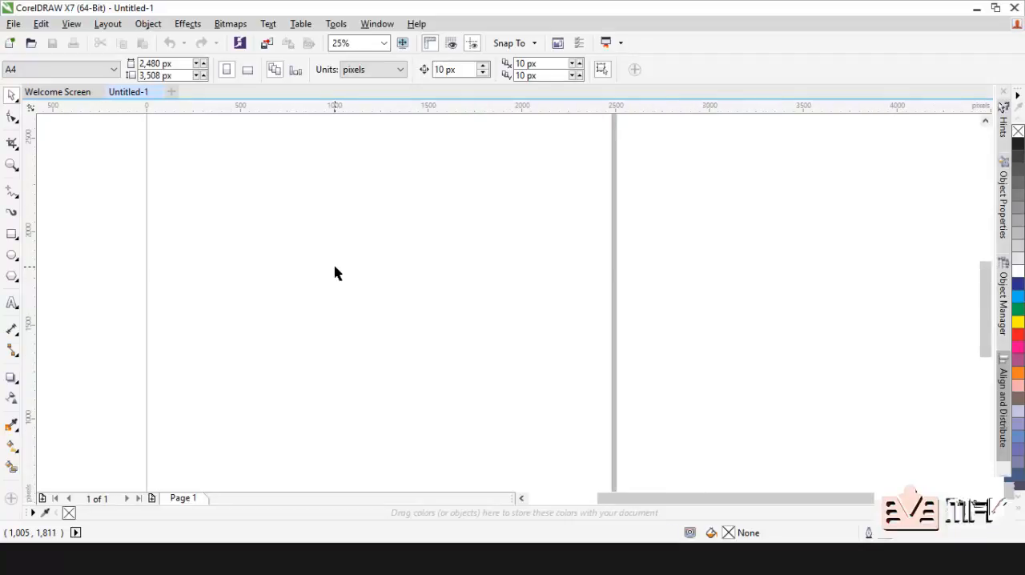
{"action": "scroll", "coordinate": [335, 273], "scroll_direction": "down", "scroll_amount": 2}
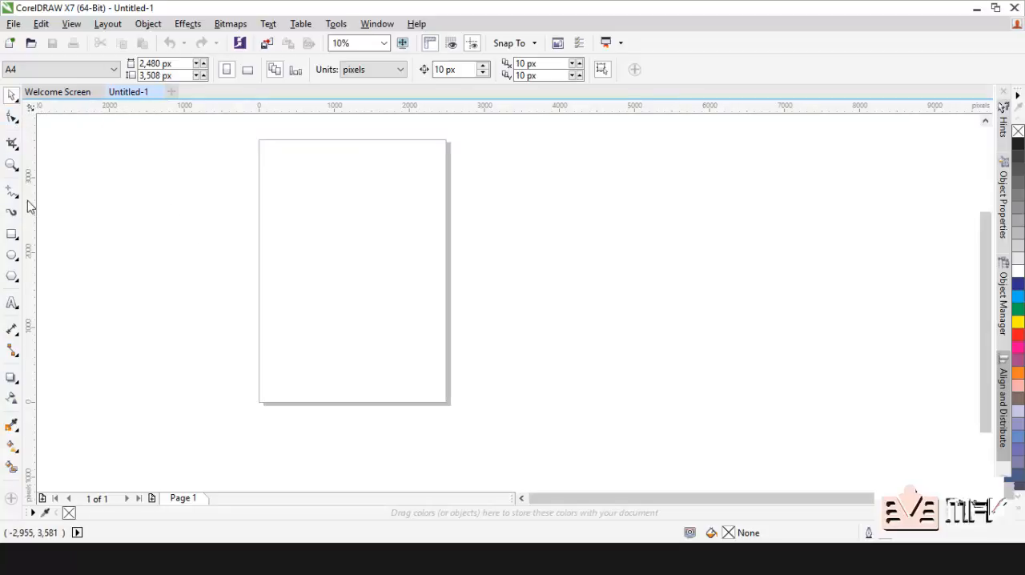
Step: Draw a rectangle about 1,570 by 1,120 px and move it fully inside the upper half of the page
{"action": "left_click", "coordinate": [12, 234]}
{"action": "left_click_drag", "start_coordinate": [160, 179], "coordinate": [278, 262]}
{"action": "left_click", "coordinate": [10, 96]}
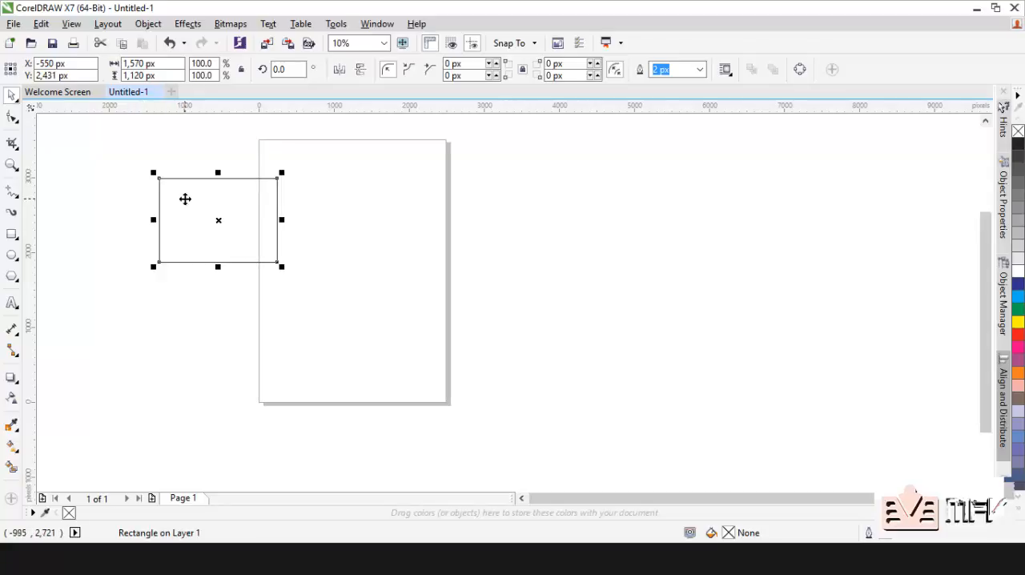
{"action": "left_click_drag", "start_coordinate": [185, 199], "coordinate": [314, 203]}
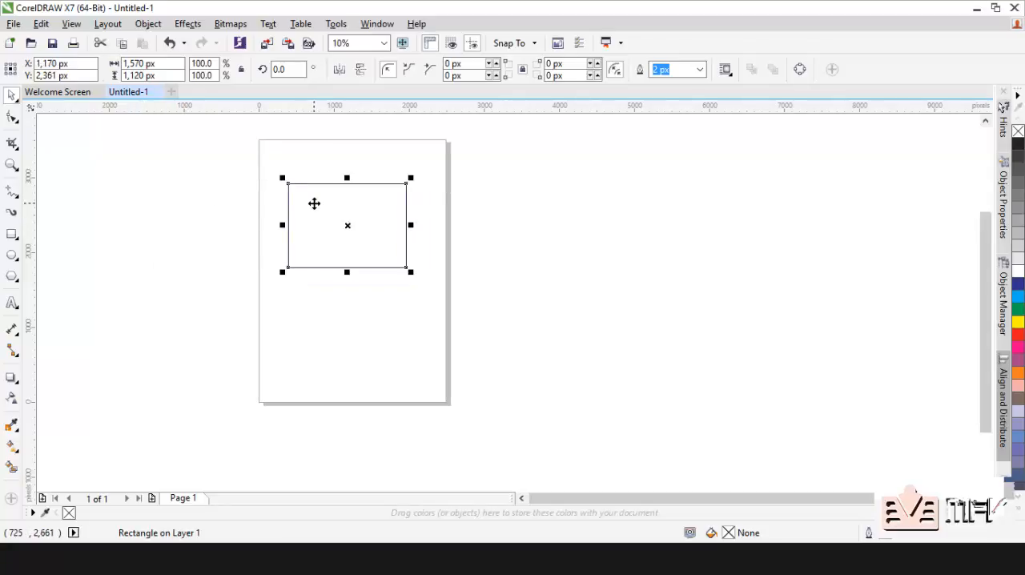
Step: Convert the rectangle on the page to curves
{"action": "right_click", "coordinate": [313, 203]}
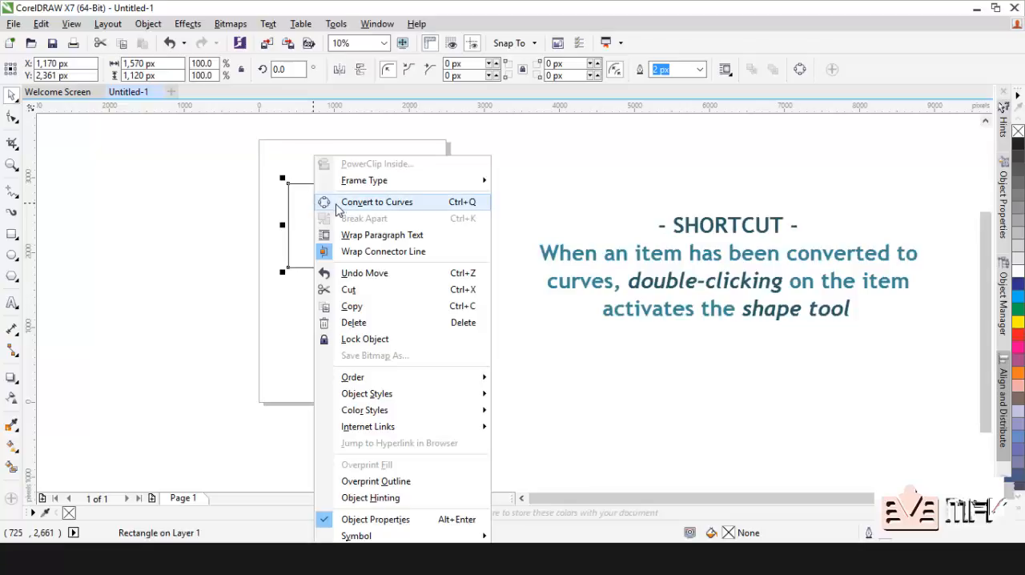
{"action": "left_click", "coordinate": [340, 205]}
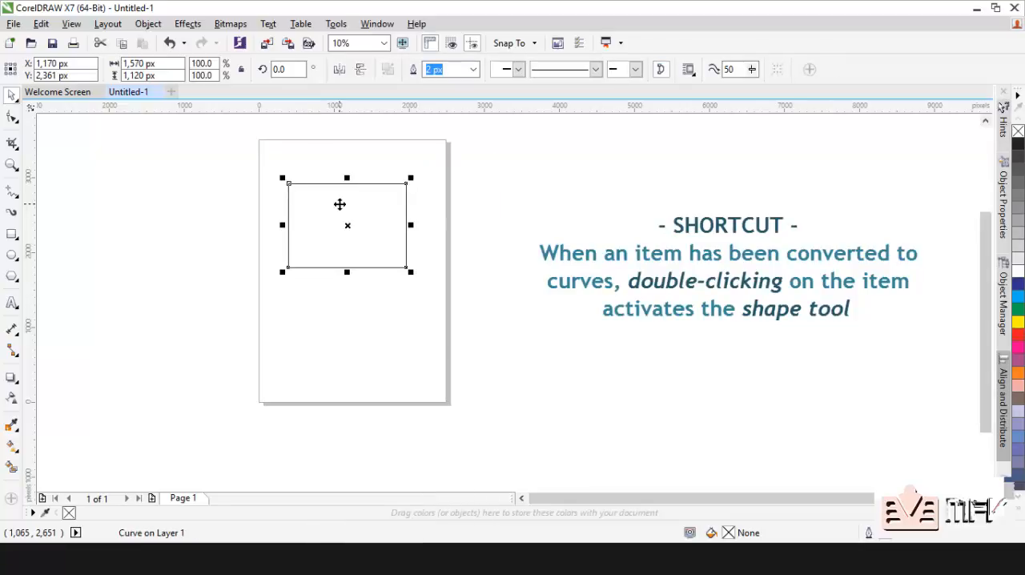
{"action": "right_click", "coordinate": [339, 204]}
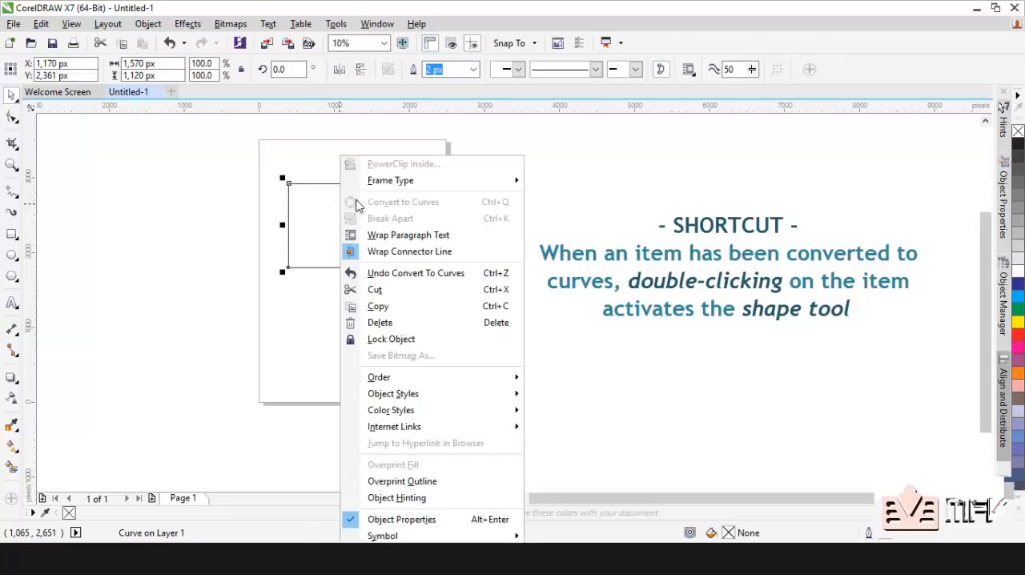
{"action": "left_click", "coordinate": [232, 198]}
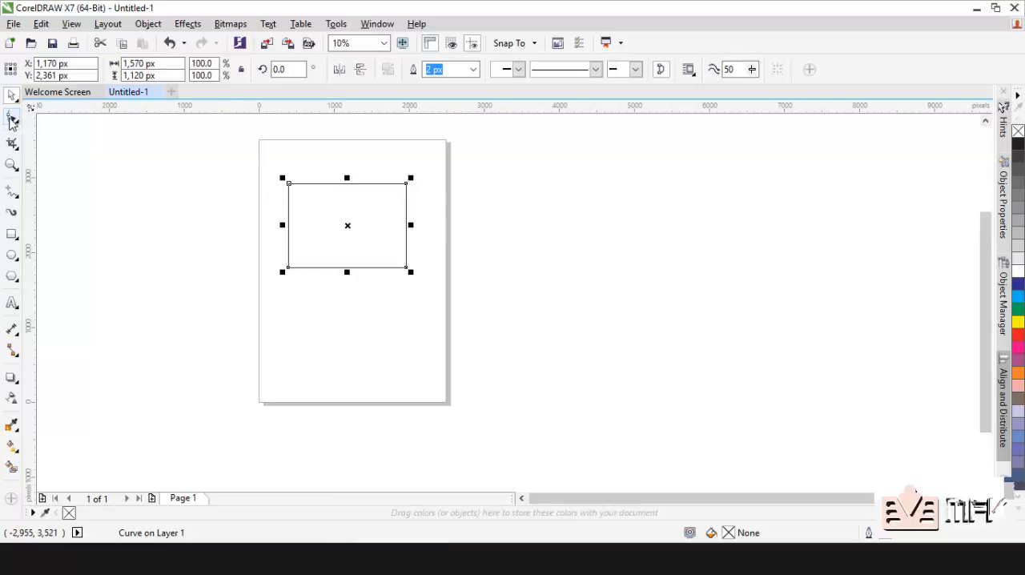
Step: Reshape the converted rectangle with the Shape tool by moving its upper-left node inward toward the lower-right corner, and deselect the curve
{"action": "left_click", "coordinate": [11, 118]}
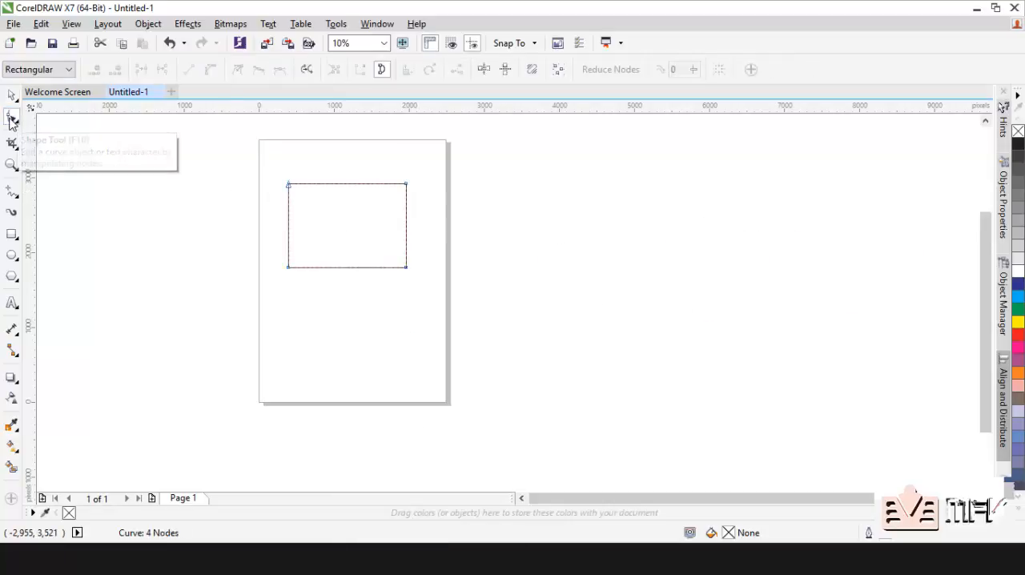
{"action": "left_click_drag", "start_coordinate": [292, 193], "coordinate": [238, 195]}
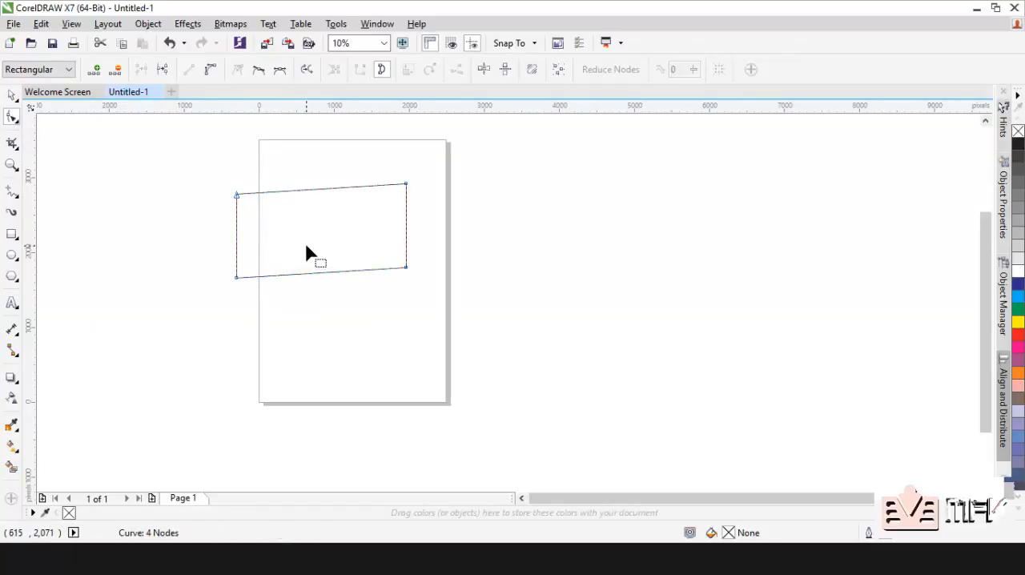
{"action": "key", "text": "ctrl+z"}
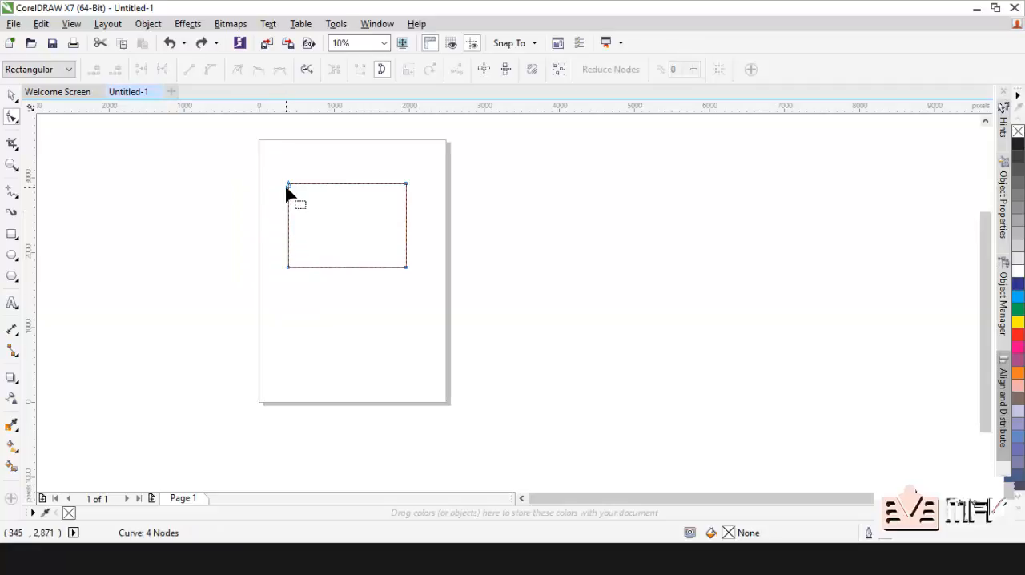
{"action": "left_click", "coordinate": [289, 185]}
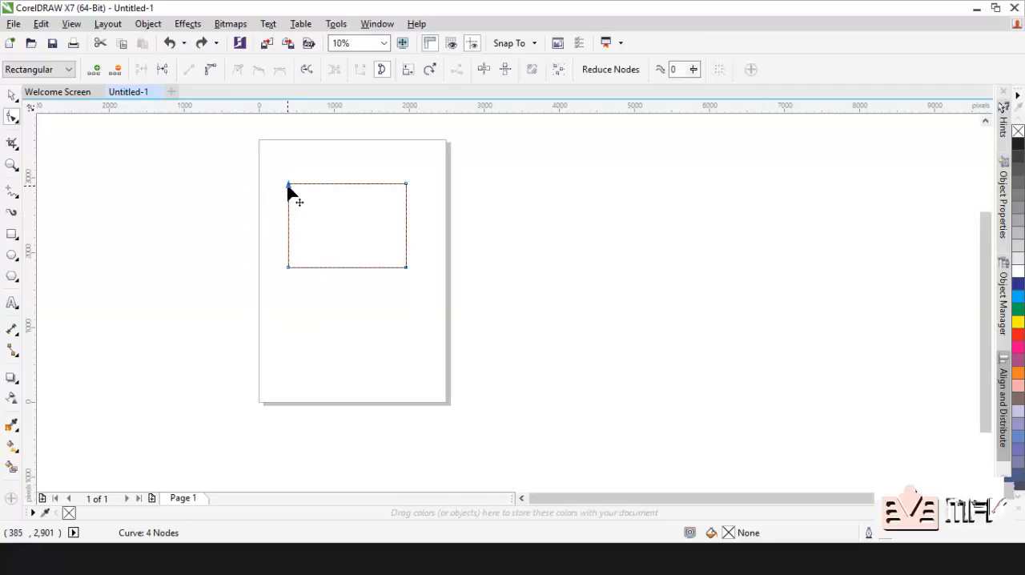
{"action": "left_click_drag", "start_coordinate": [288, 186], "coordinate": [373, 244]}
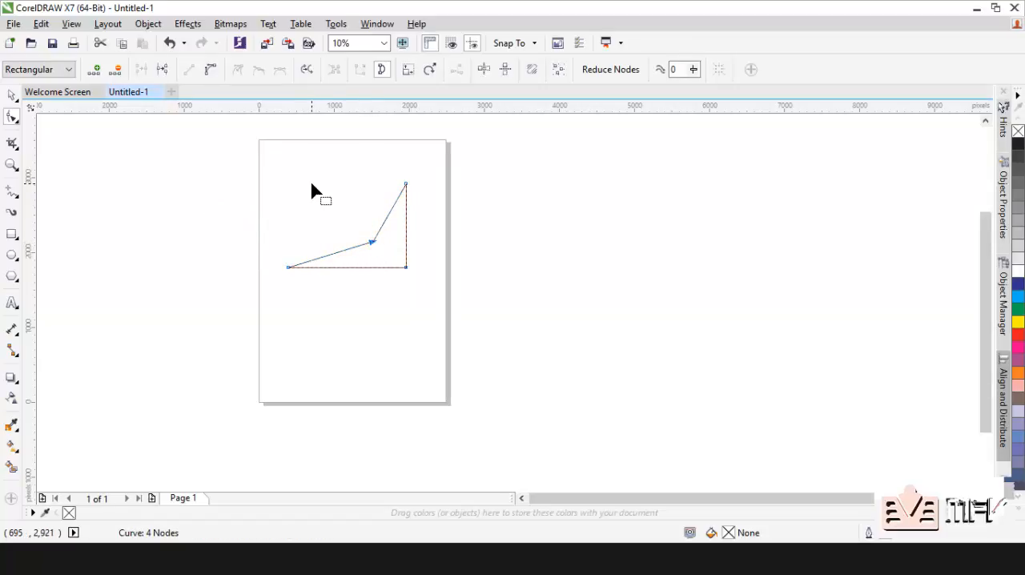
{"action": "left_click", "coordinate": [12, 96]}
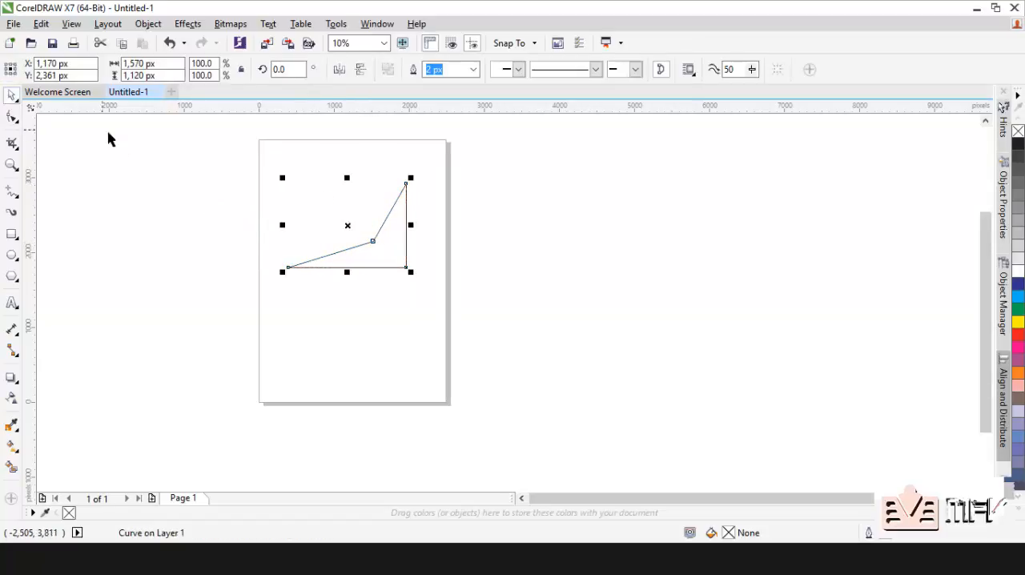
{"action": "left_click", "coordinate": [136, 160]}
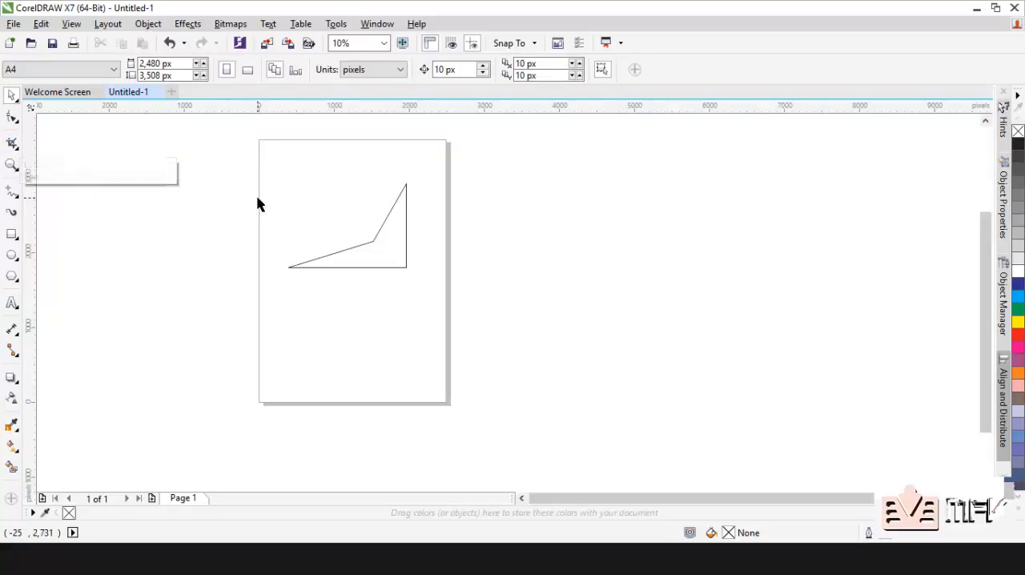
Step: Try cropping the reshaped curve to an area about 1,400 by 1,150 px, and undo the crop
{"action": "left_click", "coordinate": [388, 246]}
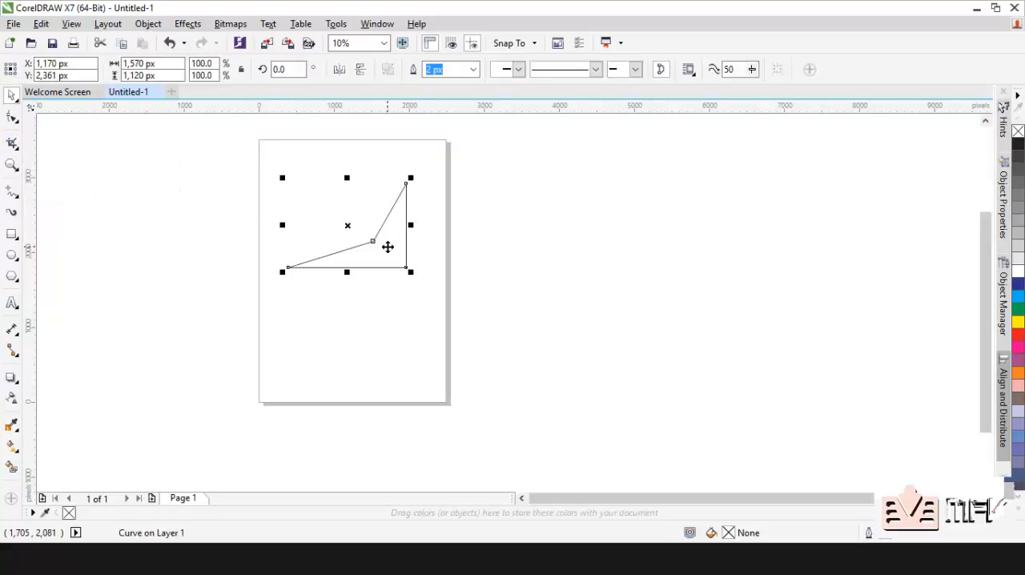
{"action": "left_click", "coordinate": [13, 143]}
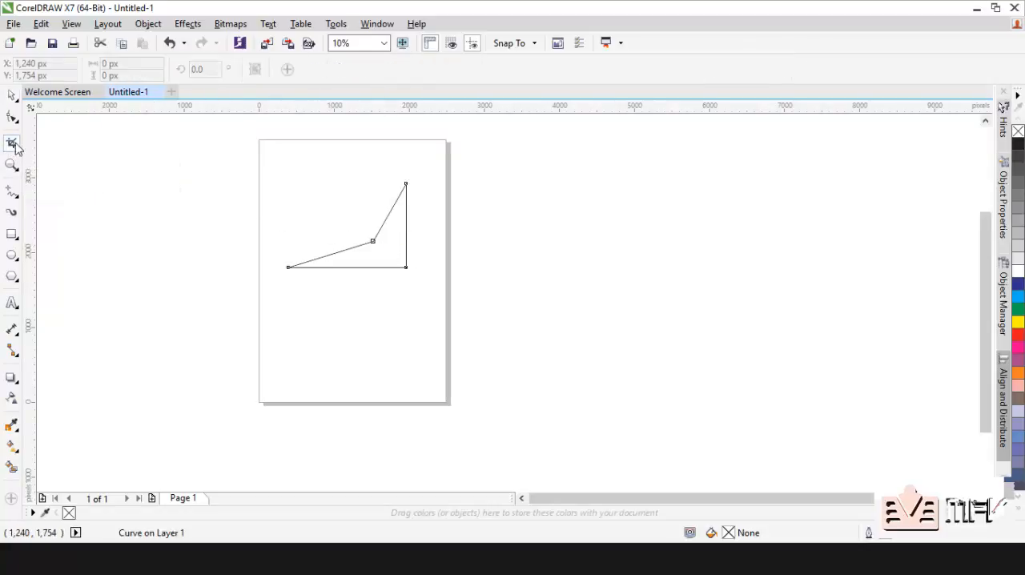
{"action": "left_click_drag", "start_coordinate": [319, 197], "coordinate": [423, 282]}
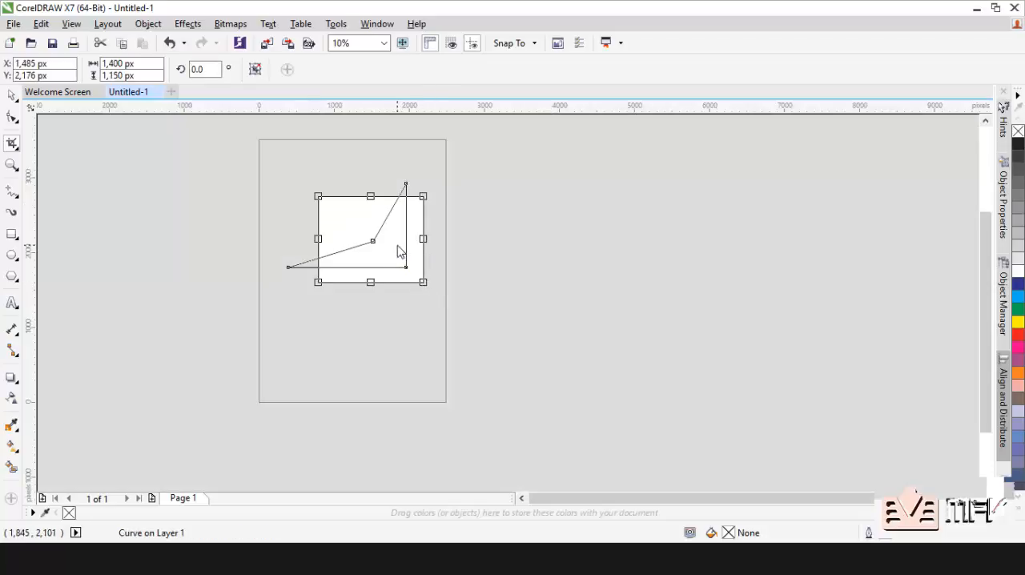
{"action": "double_click", "coordinate": [401, 252]}
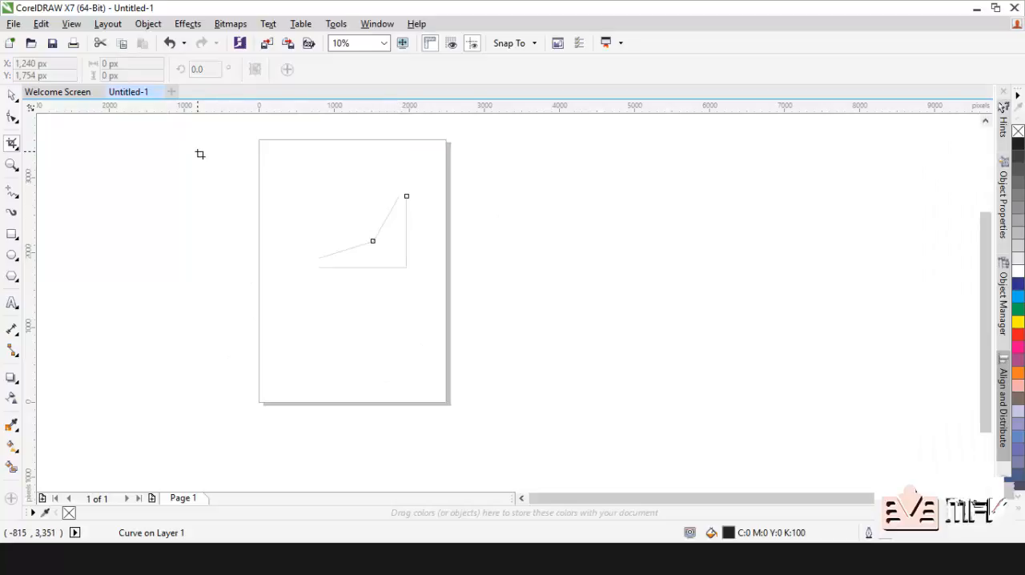
{"action": "key", "text": "ctrl+z"}
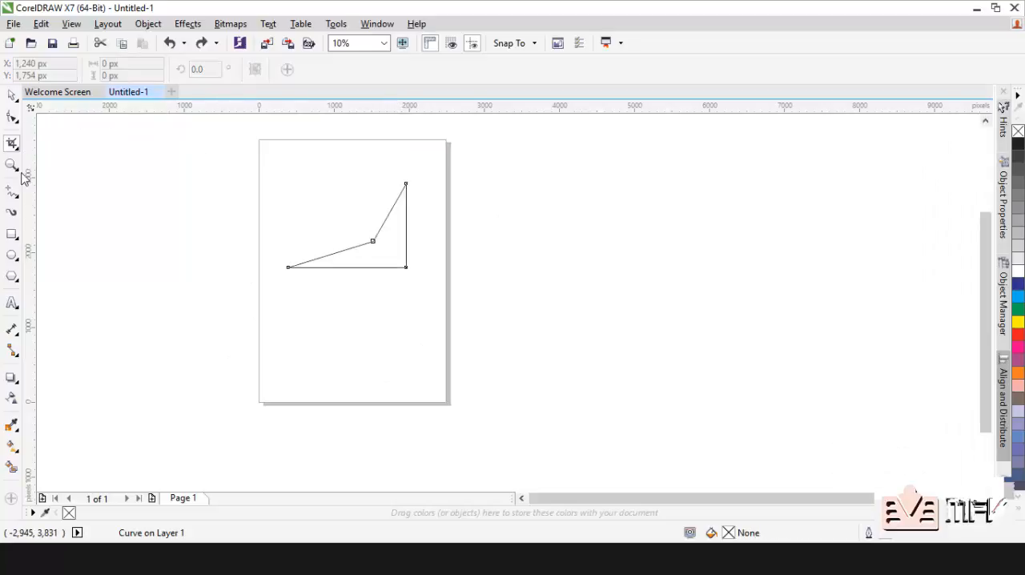
Step: Magnify the reshaped curve in two stages with the Zoom tool, and return to the 10% view of the page
{"action": "left_click", "coordinate": [12, 165]}
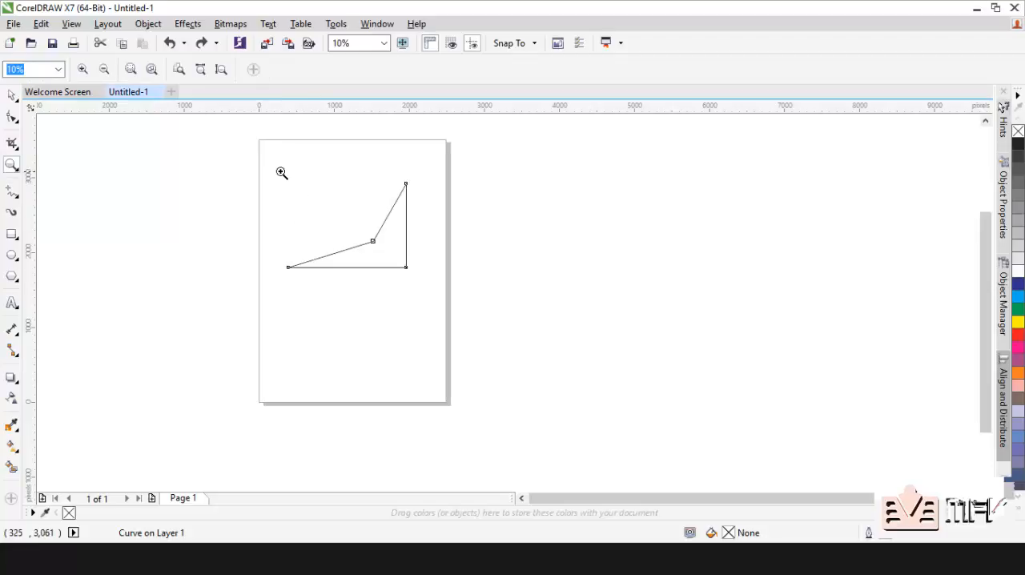
{"action": "left_click_drag", "start_coordinate": [275, 170], "coordinate": [419, 279]}
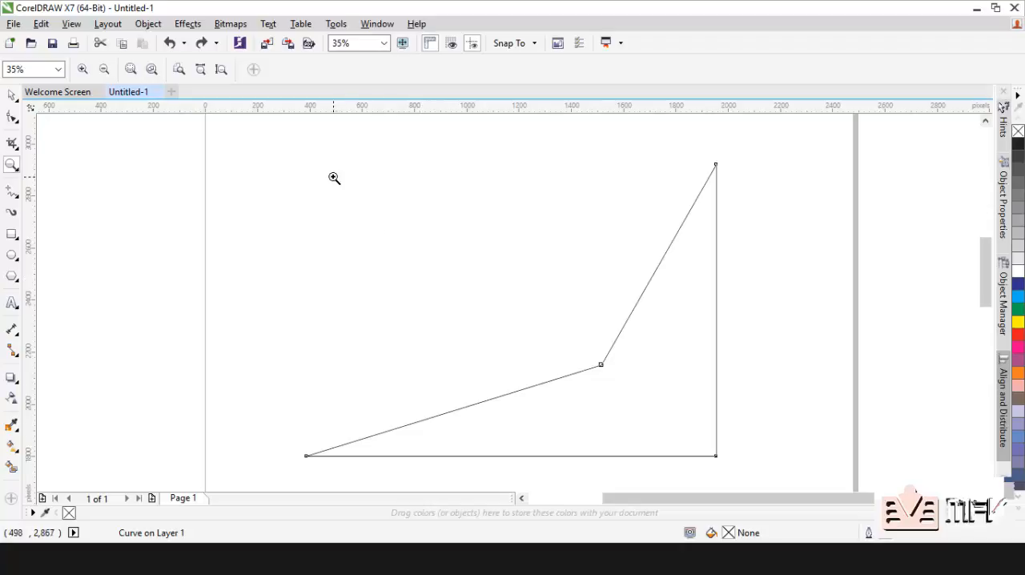
{"action": "left_click_drag", "start_coordinate": [334, 177], "coordinate": [703, 439]}
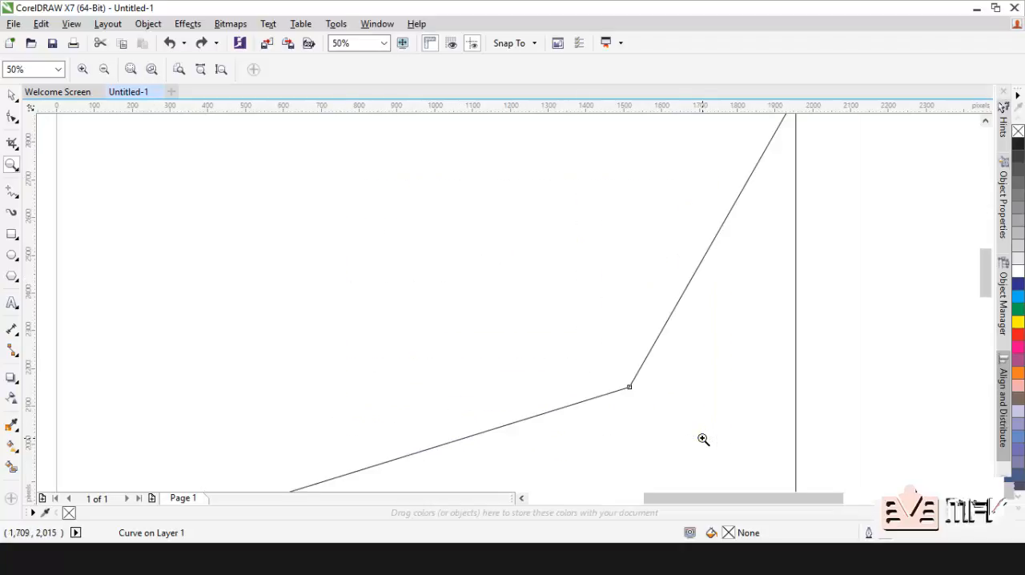
{"action": "right_click", "coordinate": [491, 275]}
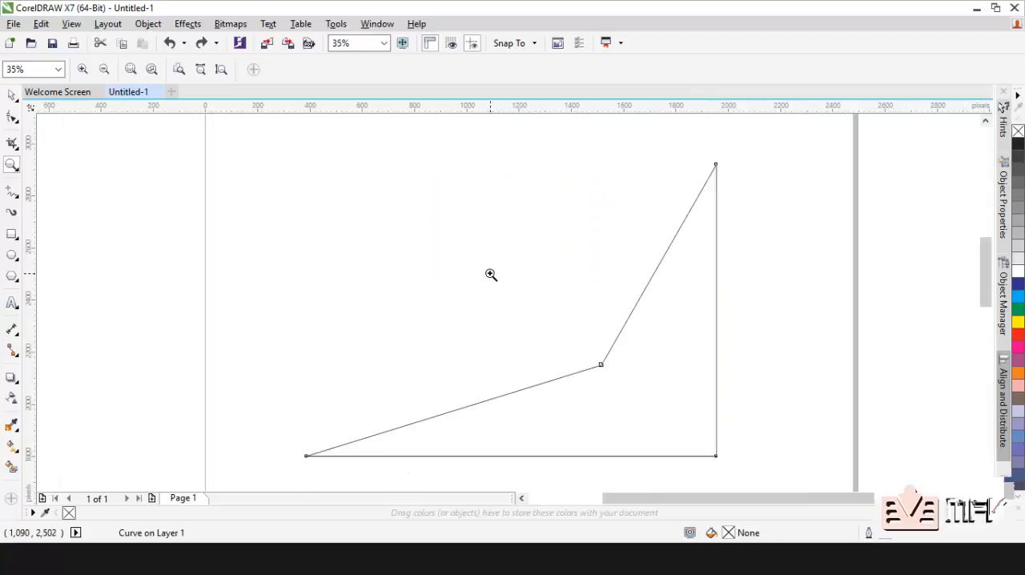
{"action": "right_click", "coordinate": [491, 275]}
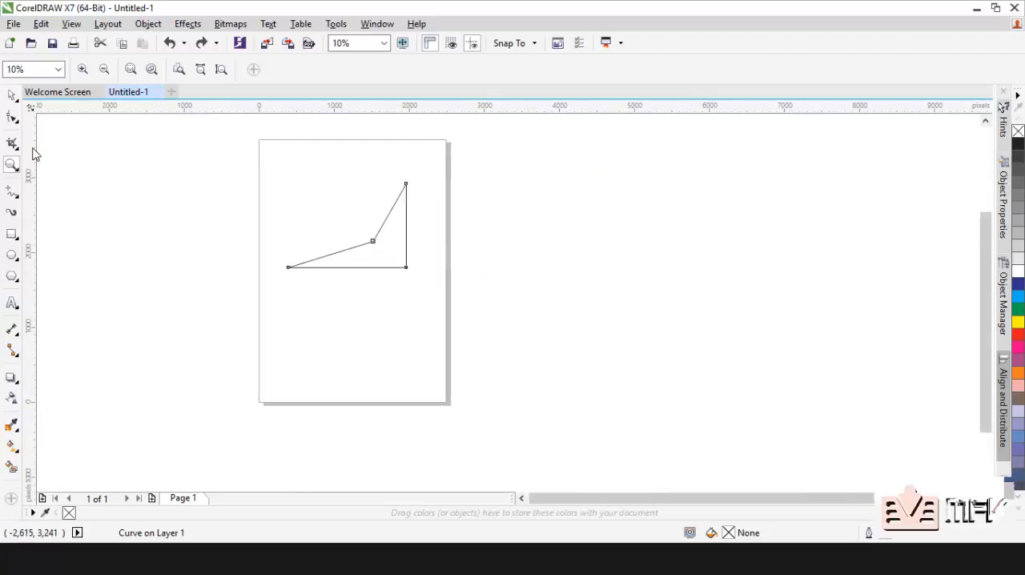
Step: Draw two crossing 2-Point lines at the page's upper-left edge: one nearly horizontal, one steep and about 680 by 1,710 px
{"action": "left_click", "coordinate": [12, 194]}
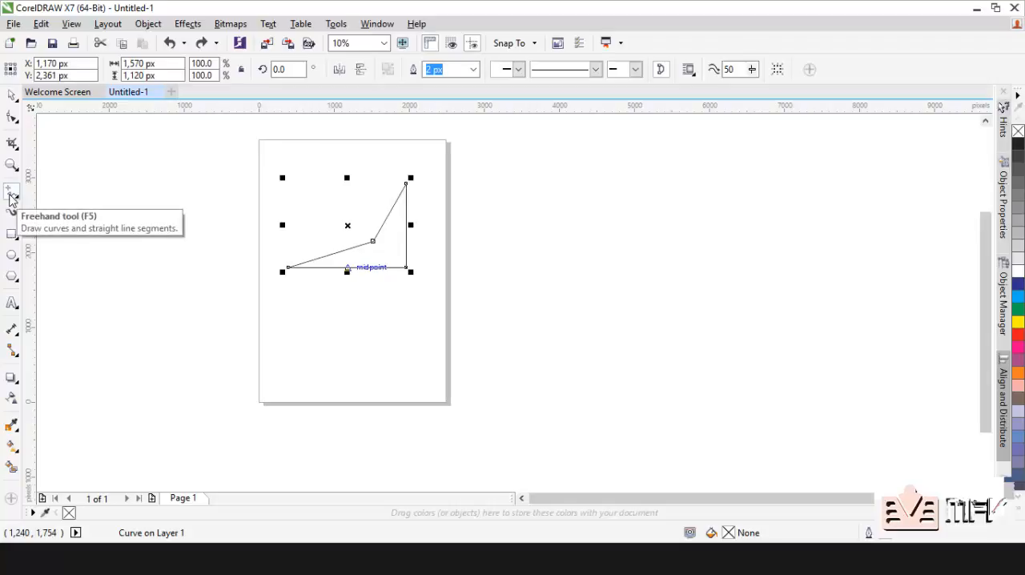
{"action": "left_click", "coordinate": [12, 195]}
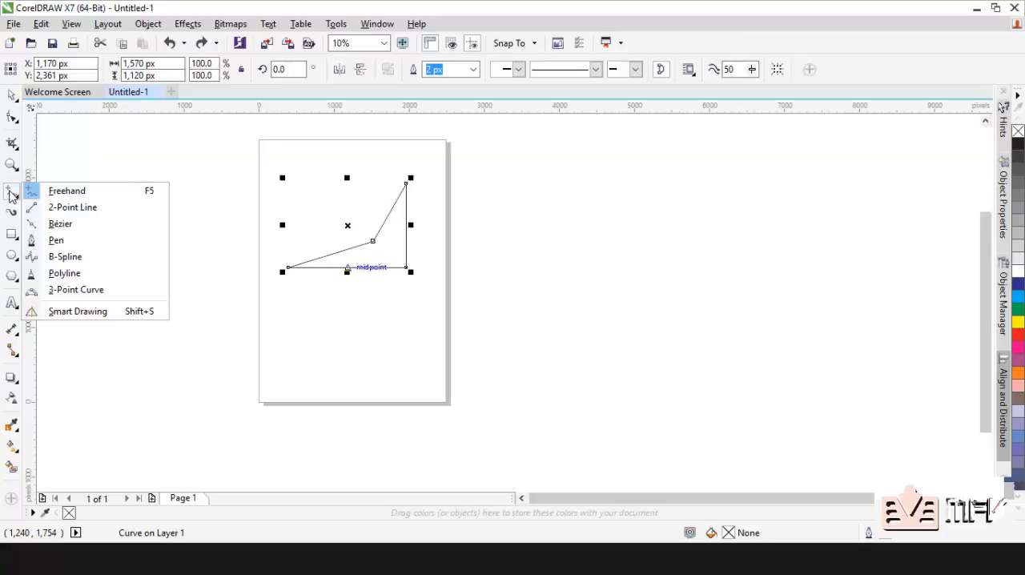
{"action": "left_click", "coordinate": [76, 210]}
{"action": "left_click", "coordinate": [128, 202]}
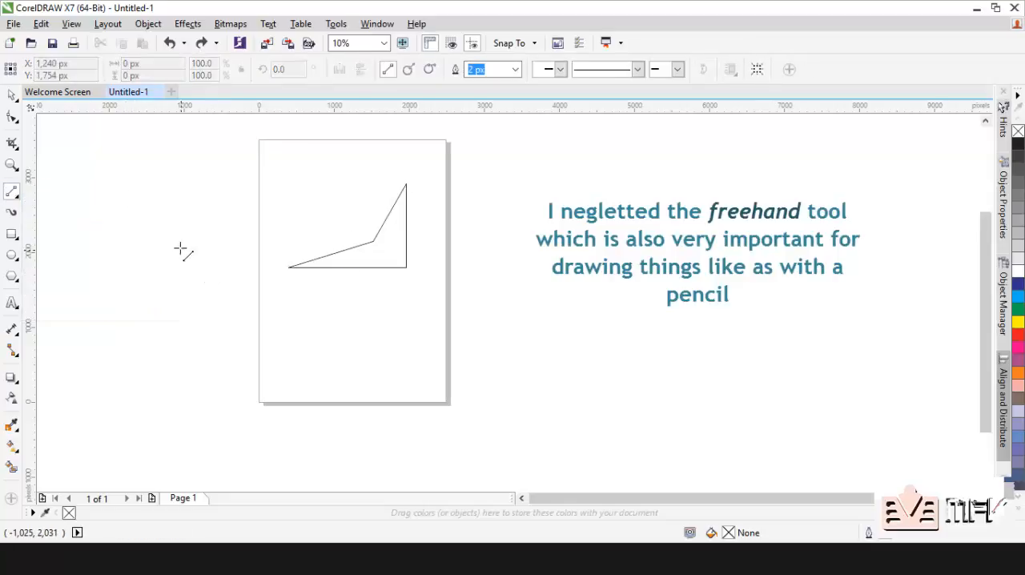
{"action": "mouse_move", "coordinate": [114, 203]}
{"action": "left_mouse_down"}
{"action": "mouse_move", "coordinate": [232, 161]}
{"action": "mouse_move", "coordinate": [287, 157]}
{"action": "mouse_move", "coordinate": [316, 170]}
{"action": "left_mouse_up"}
{"action": "left_click_drag", "start_coordinate": [175, 141], "coordinate": [227, 269]}
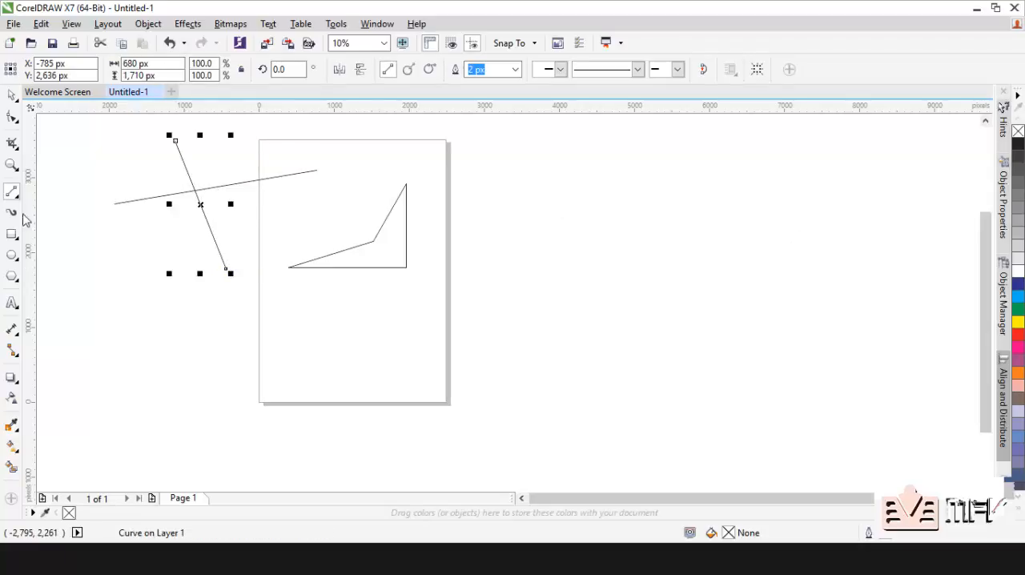
Step: Draw a Bézier path outside the page's left edge, with a straight first segment running into an S-shaped curve
{"action": "left_click", "coordinate": [13, 197]}
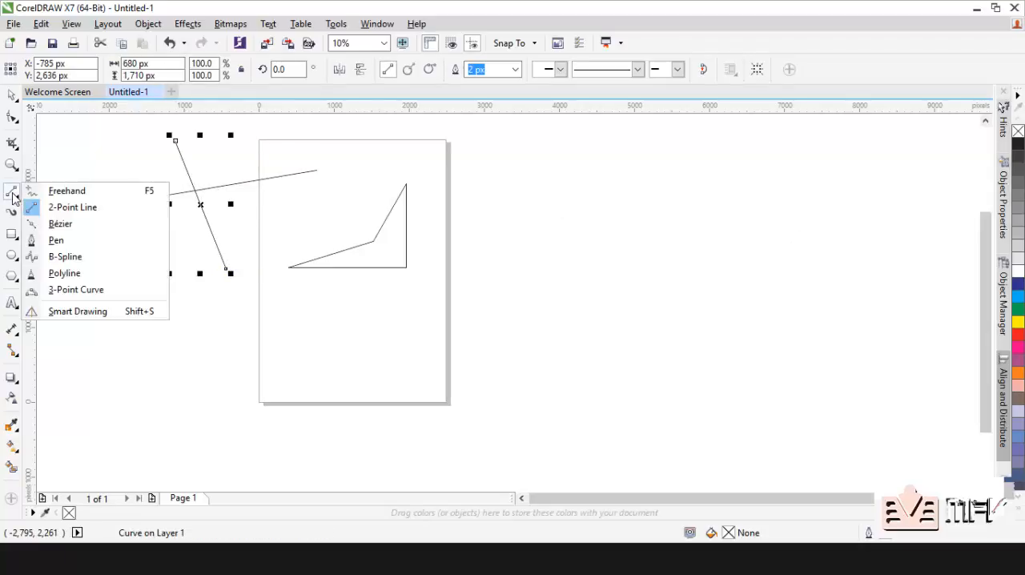
{"action": "left_click", "coordinate": [64, 227]}
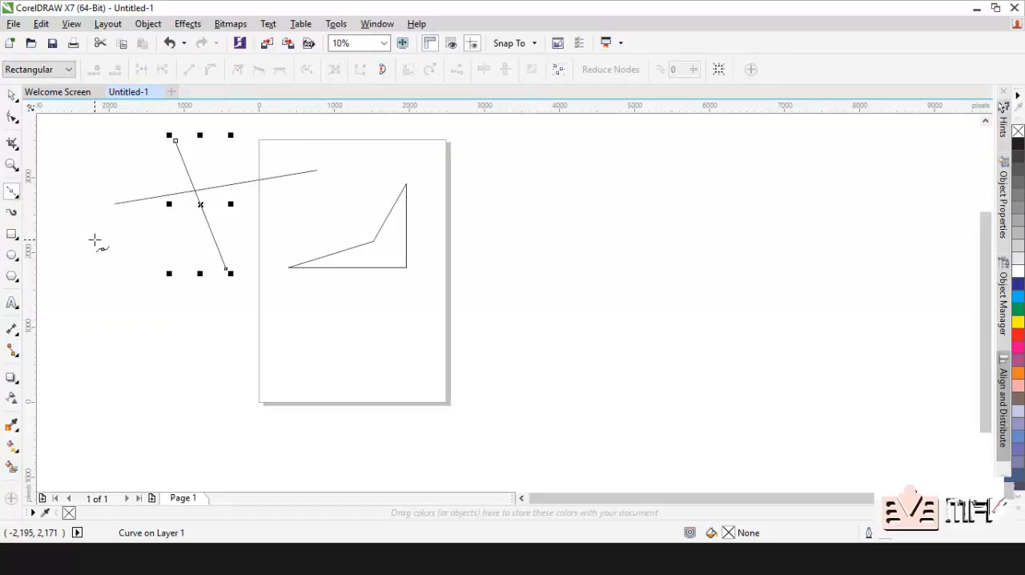
{"action": "left_click", "coordinate": [94, 240]}
{"action": "left_click", "coordinate": [125, 324]}
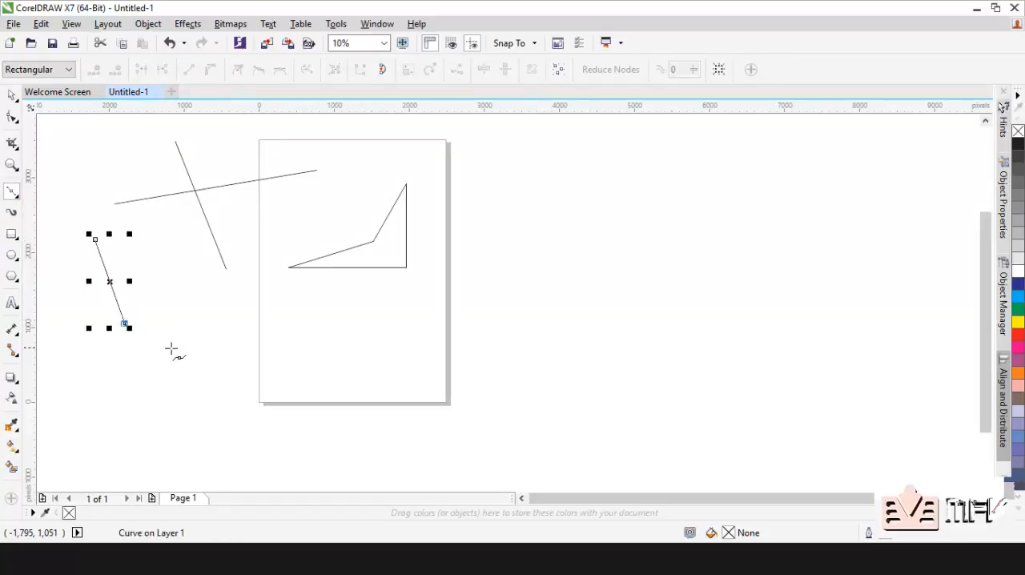
{"action": "left_click_drag", "start_coordinate": [174, 328], "coordinate": [214, 378]}
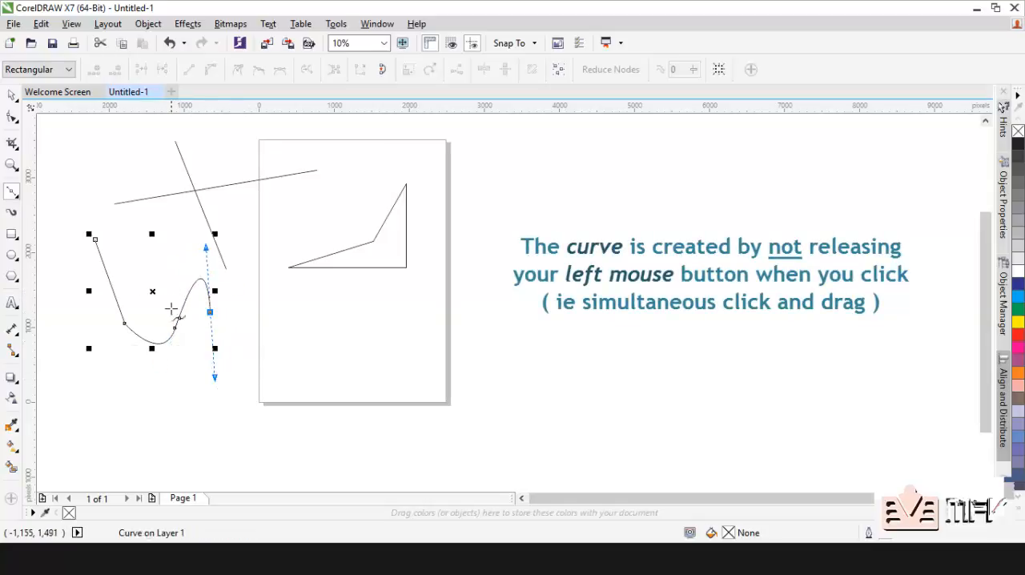
Step: Draw a three-segment zigzag line about 3,420 by 660 px with the Pen tool across the page below the reshaped curve
{"action": "left_click", "coordinate": [12, 191]}
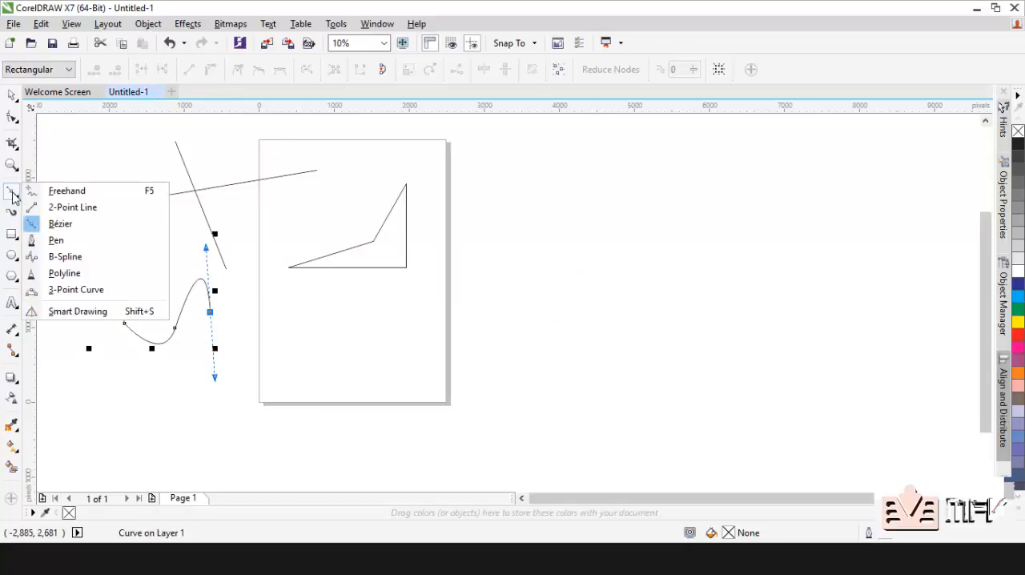
{"action": "left_click", "coordinate": [57, 240]}
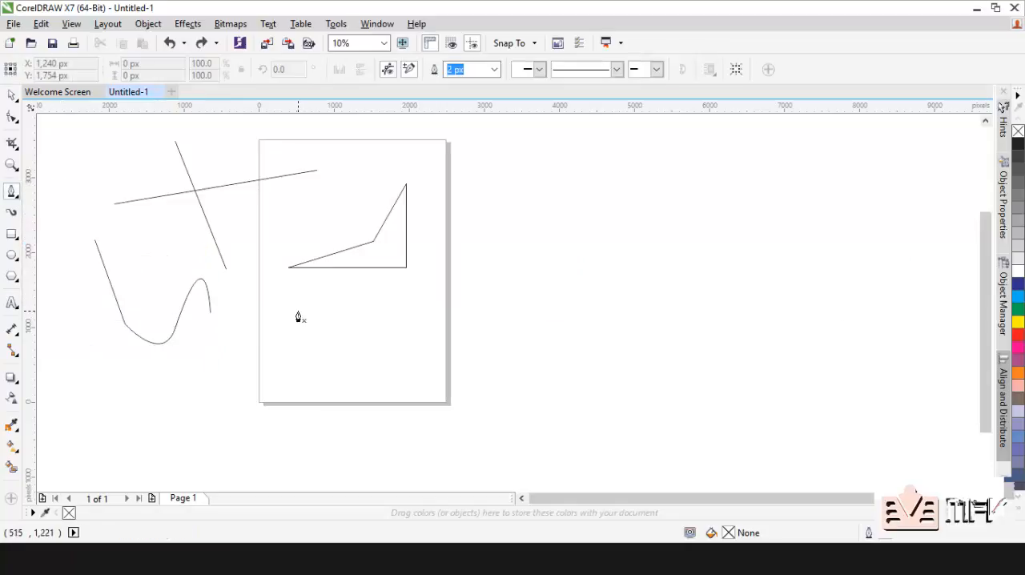
{"action": "left_click", "coordinate": [238, 306]}
{"action": "left_click", "coordinate": [352, 321]}
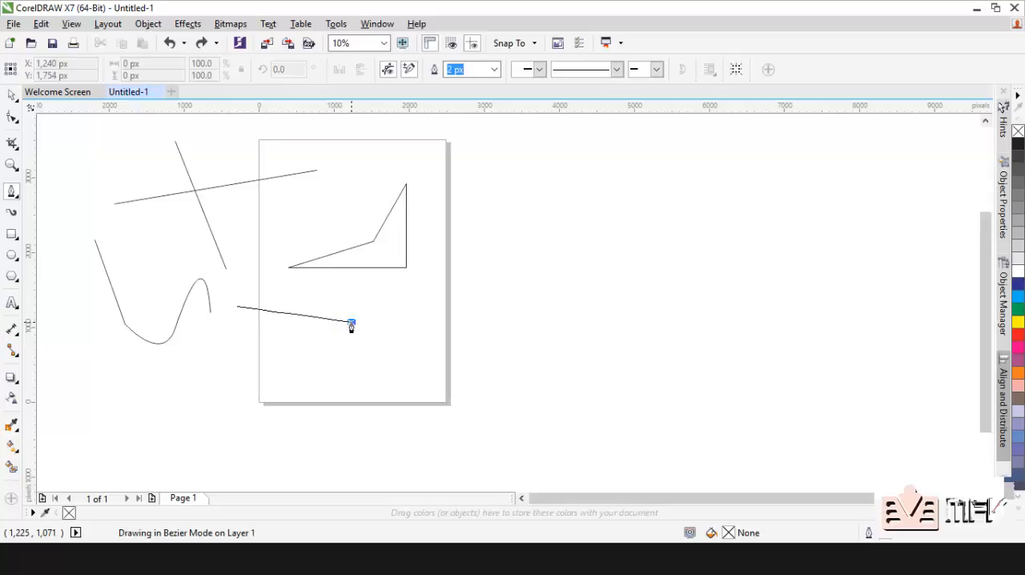
{"action": "left_click", "coordinate": [449, 274]}
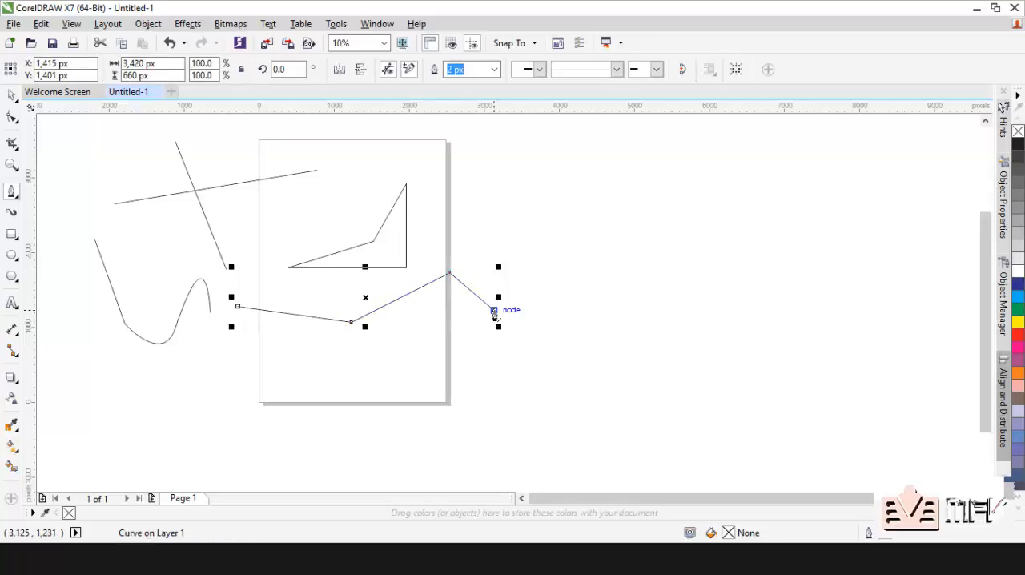
Step: Apply a round-ended Artistic Media preset stroke to the zigzag line, and draw a looping stroke with it right of the page
{"action": "left_click", "coordinate": [11, 192]}
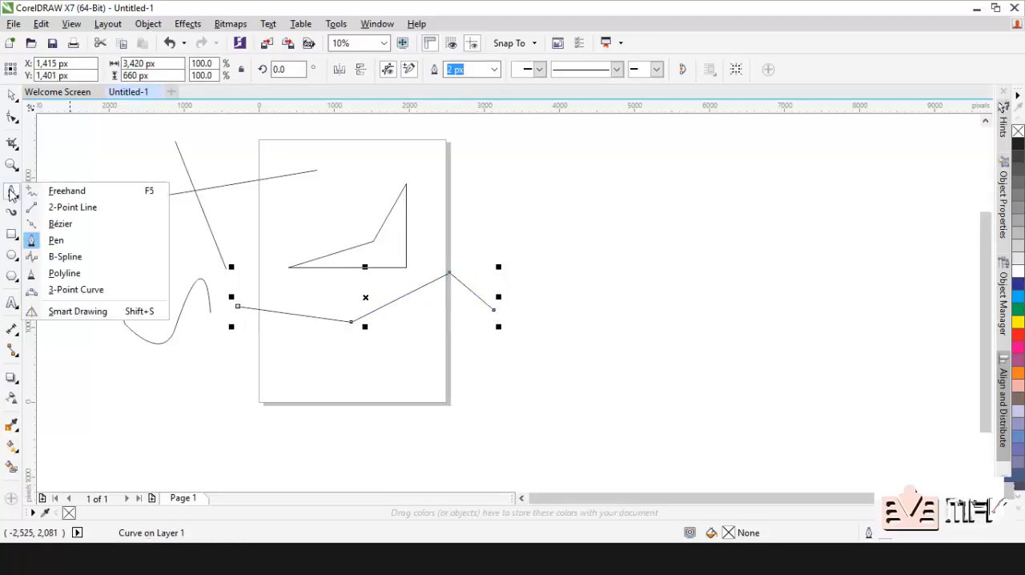
{"action": "left_click", "coordinate": [11, 193]}
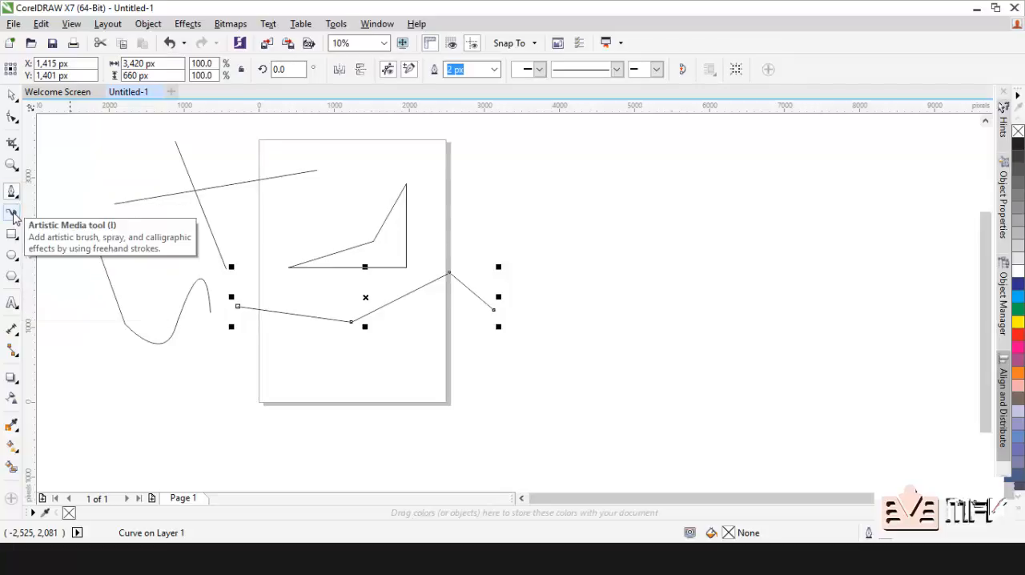
{"action": "left_click", "coordinate": [11, 215]}
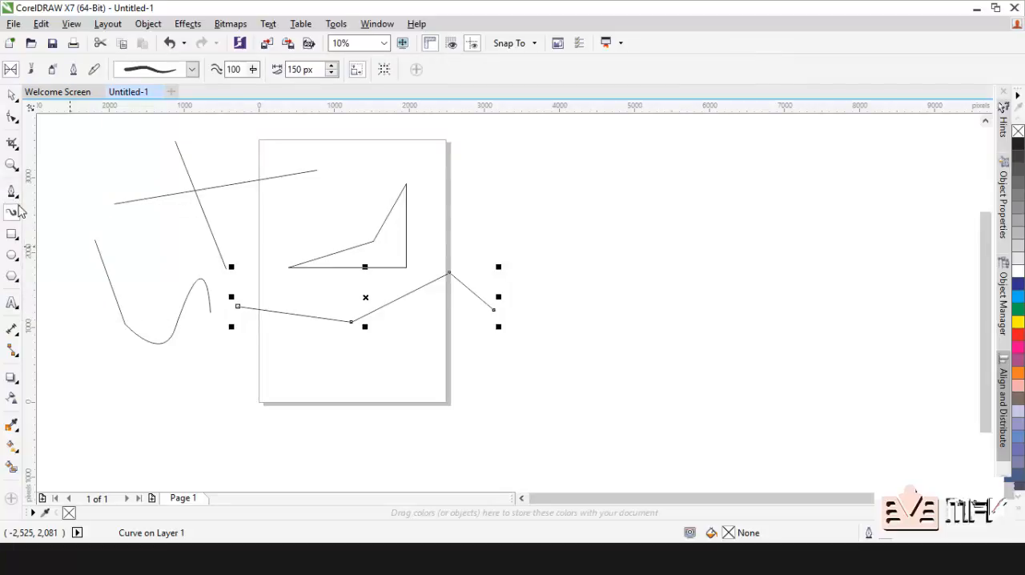
{"action": "left_click", "coordinate": [193, 70]}
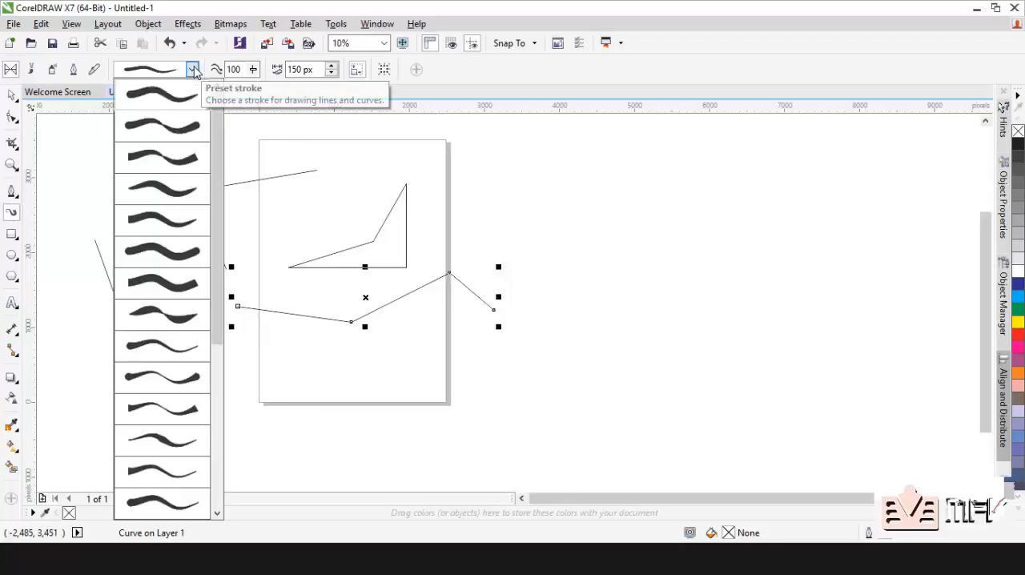
{"action": "left_click_drag", "start_coordinate": [214, 129], "coordinate": [215, 320]}
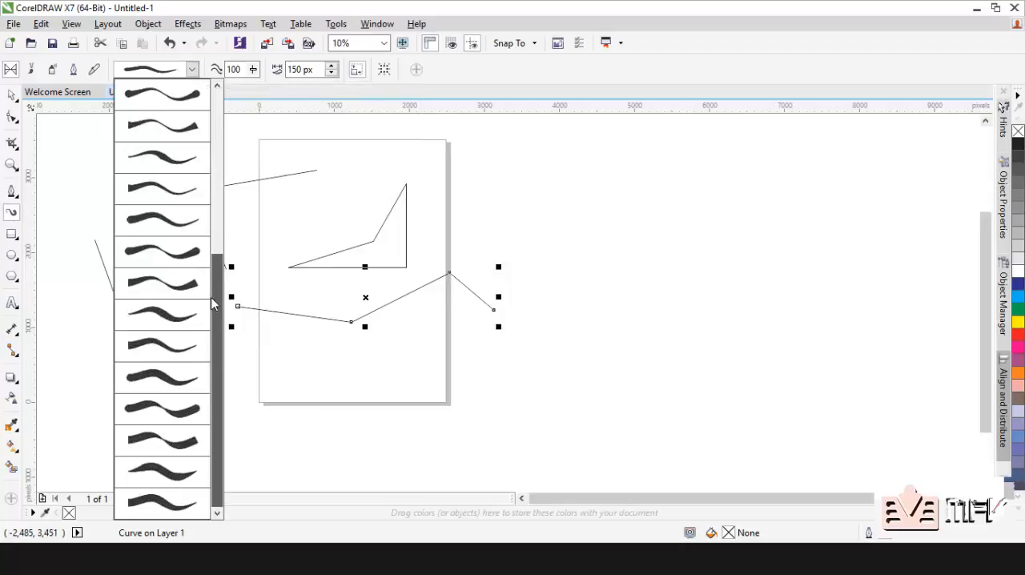
{"action": "left_click", "coordinate": [171, 261]}
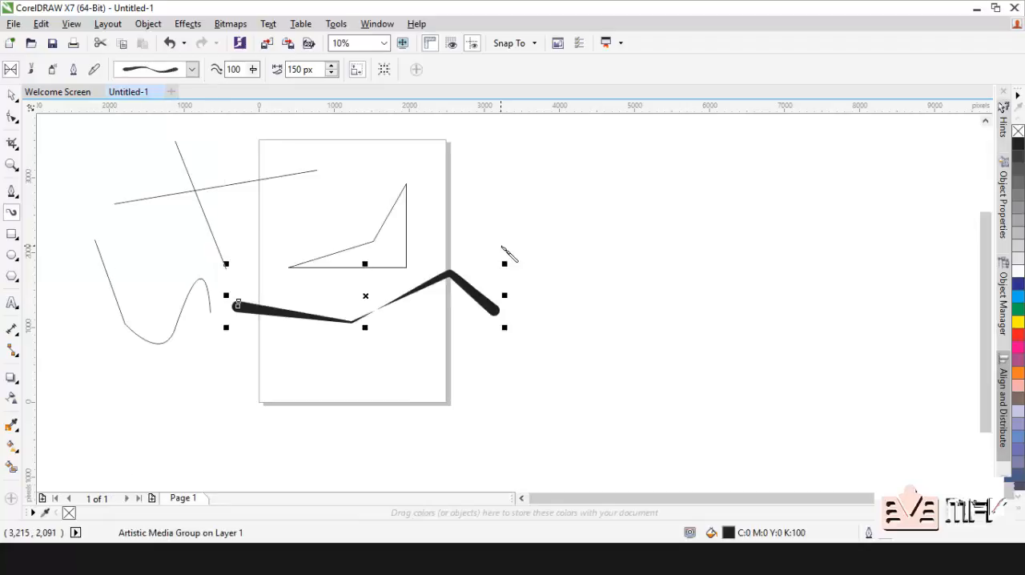
{"action": "mouse_move", "coordinate": [538, 192]}
{"action": "left_mouse_down"}
{"action": "mouse_move", "coordinate": [719, 230]}
{"action": "mouse_move", "coordinate": [707, 200]}
{"action": "mouse_move", "coordinate": [644, 281]}
{"action": "mouse_move", "coordinate": [624, 350]}
{"action": "left_mouse_up"}
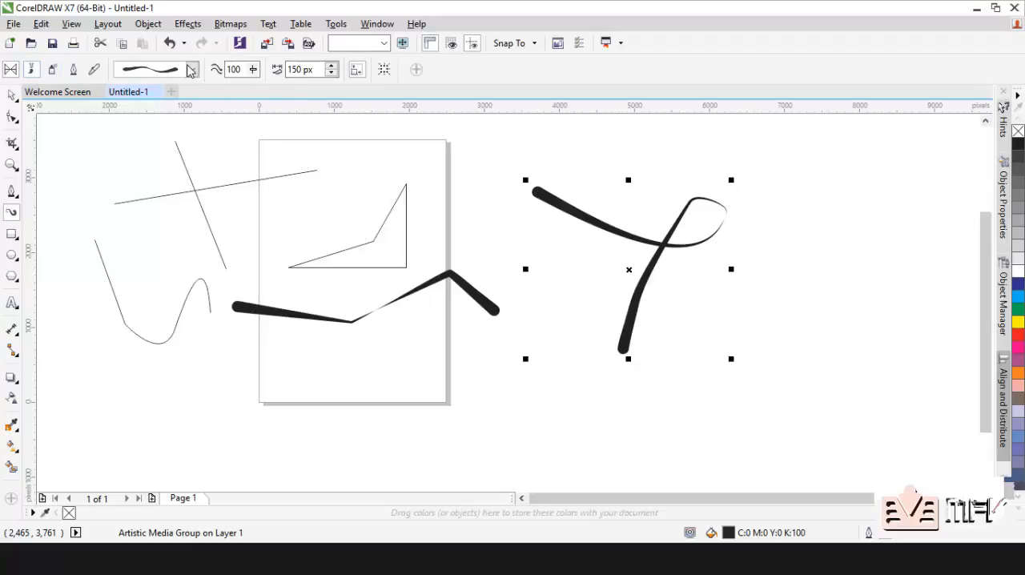
Step: Paint a diagonal stroke across the page's upper-left edge with a Sensual brush, and change it to a thin tapered brush stroke
{"action": "left_click", "coordinate": [191, 70]}
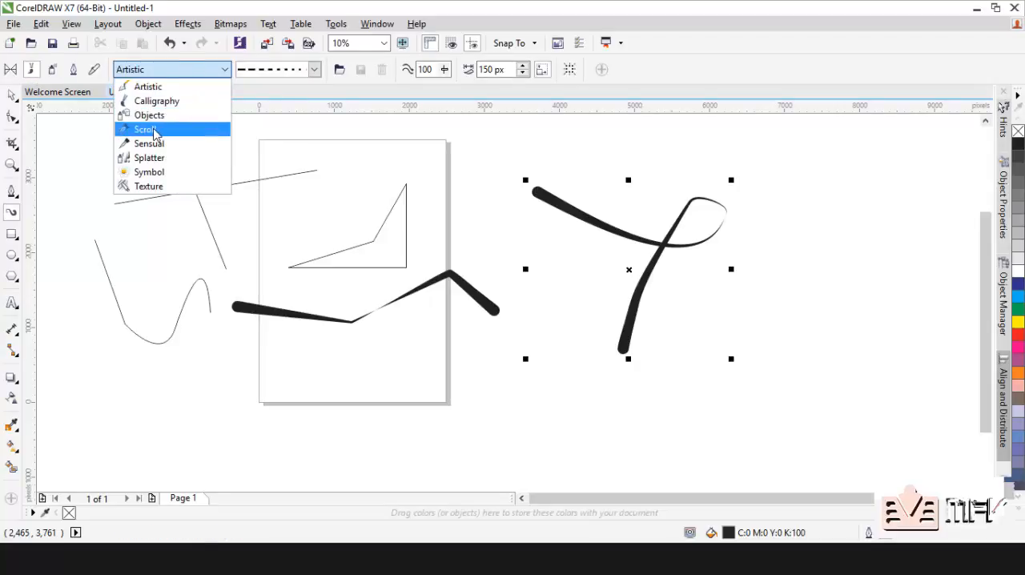
{"action": "left_click", "coordinate": [180, 145]}
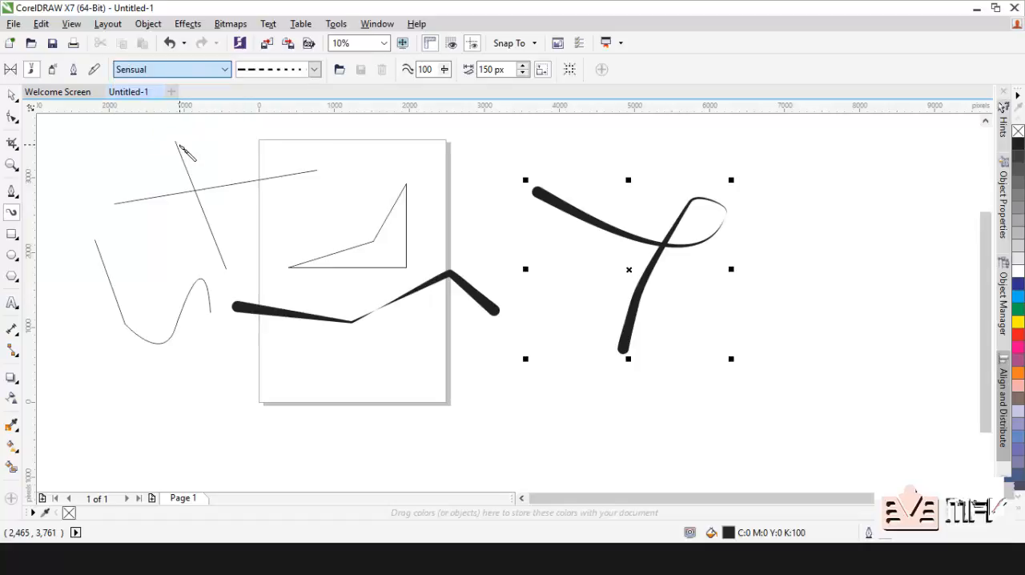
{"action": "left_click_drag", "start_coordinate": [112, 149], "coordinate": [333, 282]}
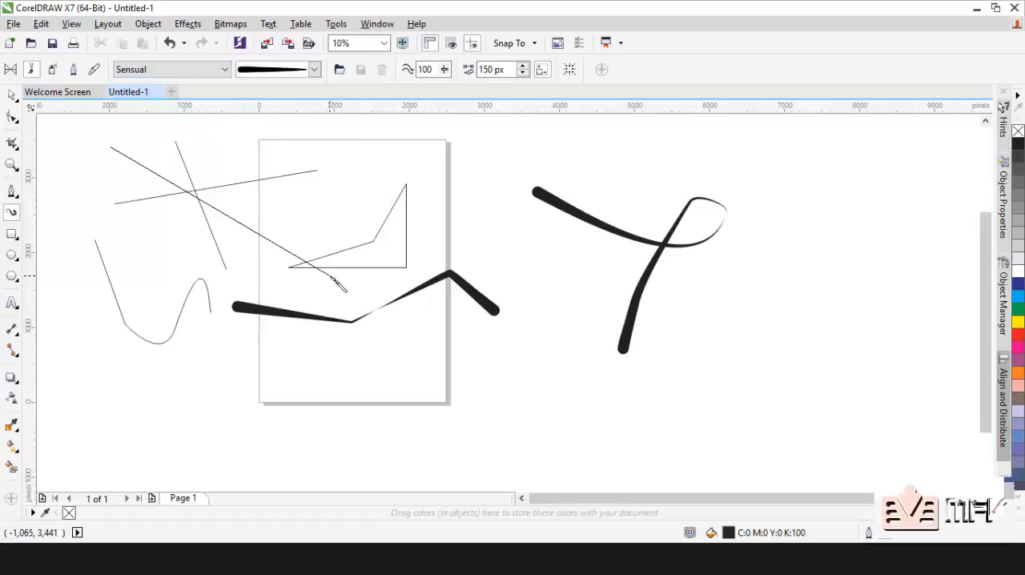
{"action": "left_click", "coordinate": [312, 74]}
{"action": "left_click", "coordinate": [294, 263]}
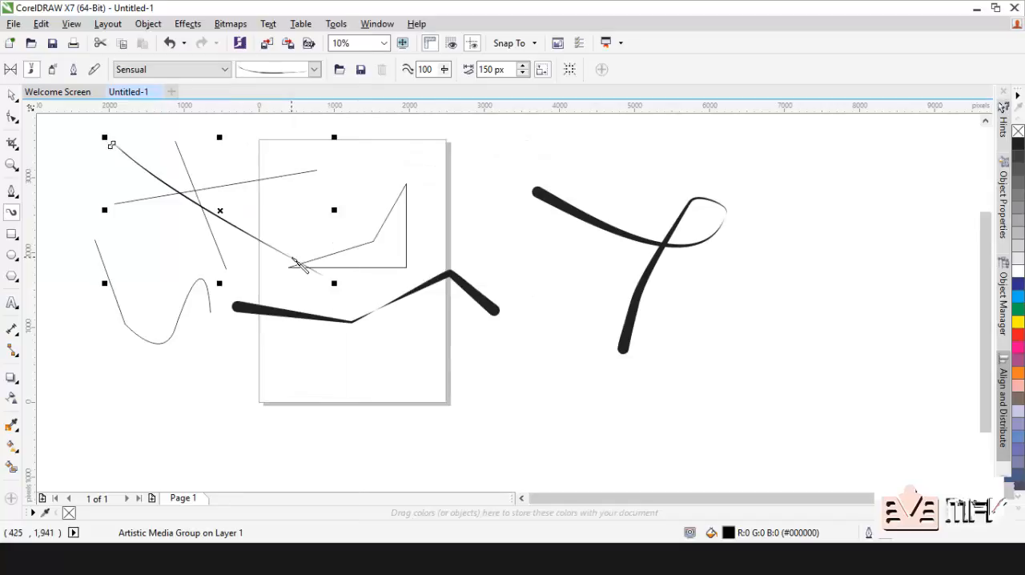
Step: Paint a curved, roughly vertical stroke just outside the page's right edge, and switch Artistic Media to Sprayer mode
{"action": "left_click_drag", "start_coordinate": [473, 137], "coordinate": [507, 272]}
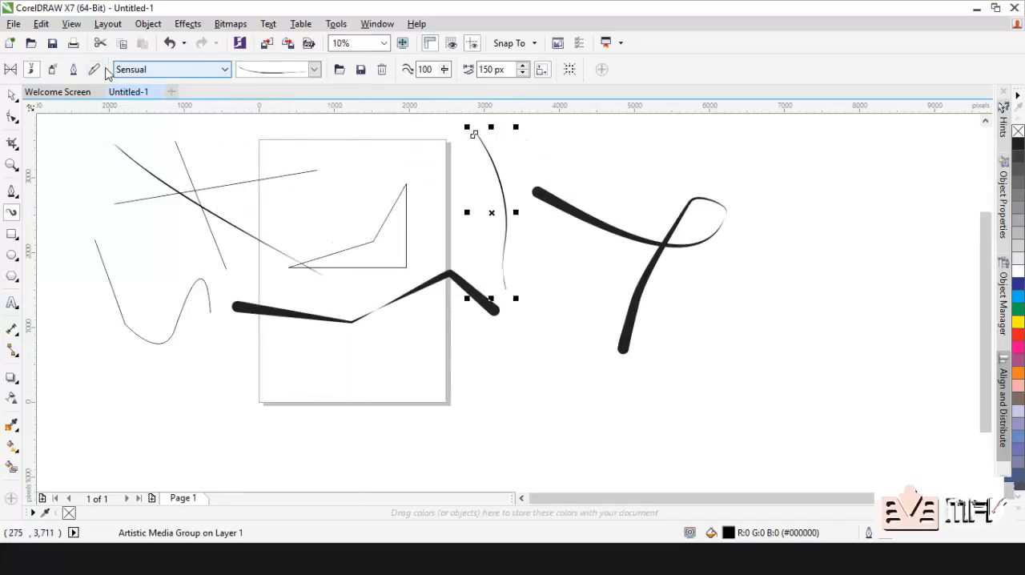
{"action": "left_click", "coordinate": [52, 69]}
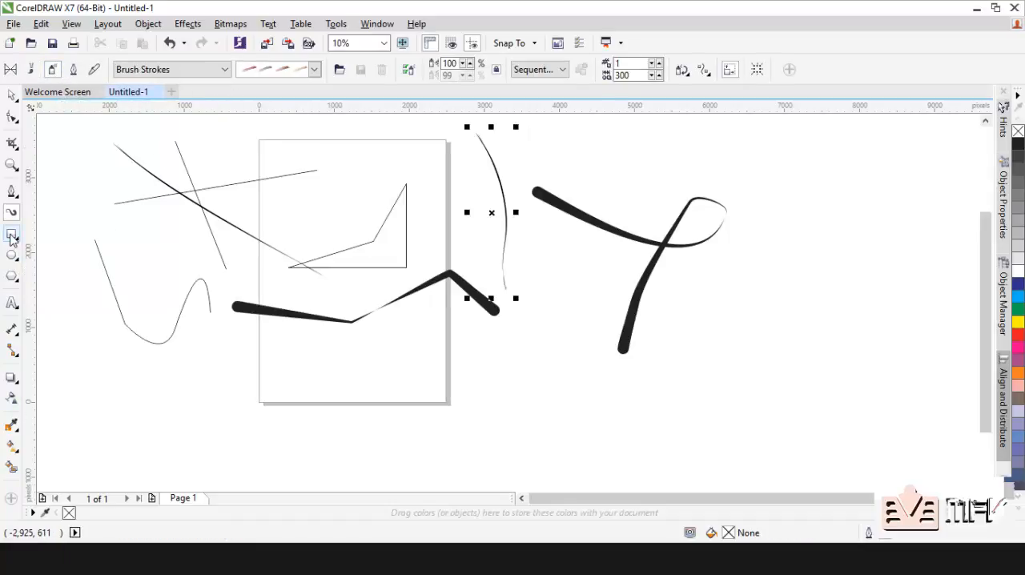
Step: Draw a pentagon about 1,303 by 1,131 px over the page's lower-right edge, and change it to 4 sides
{"action": "left_click", "coordinate": [12, 277]}
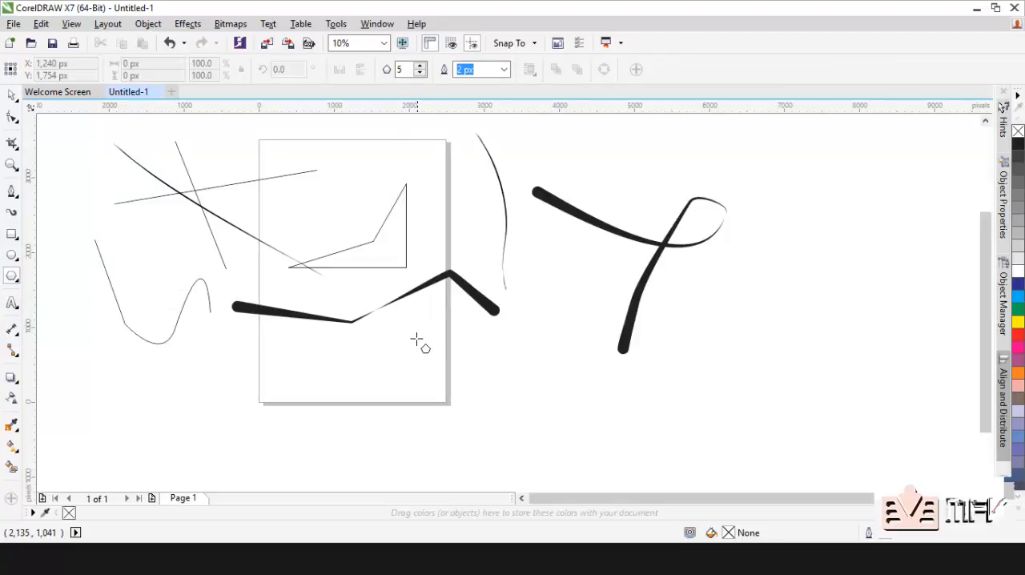
{"action": "left_click_drag", "start_coordinate": [412, 327], "coordinate": [512, 417]}
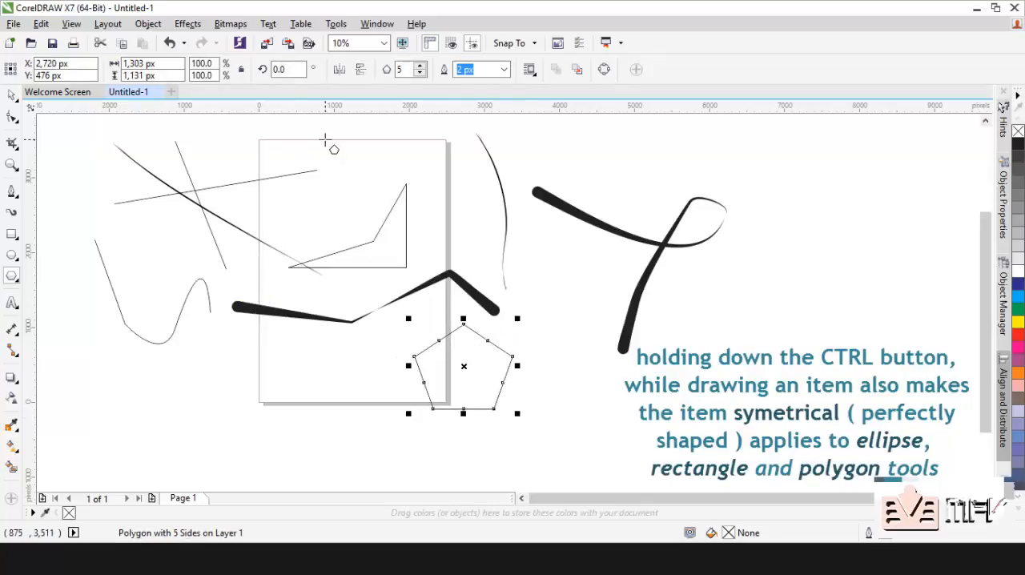
{"action": "left_click", "coordinate": [419, 72]}
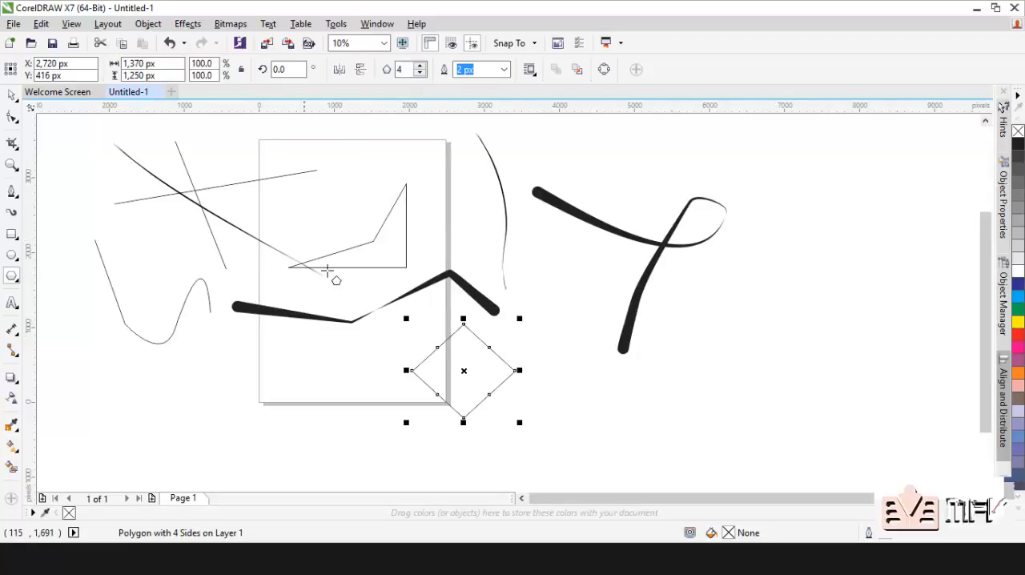
Step: Draw a second polygon about 980 by 1,239 px beside the looping stroke's lower end, and change it to 6 sides
{"action": "left_click_drag", "start_coordinate": [547, 265], "coordinate": [626, 362]}
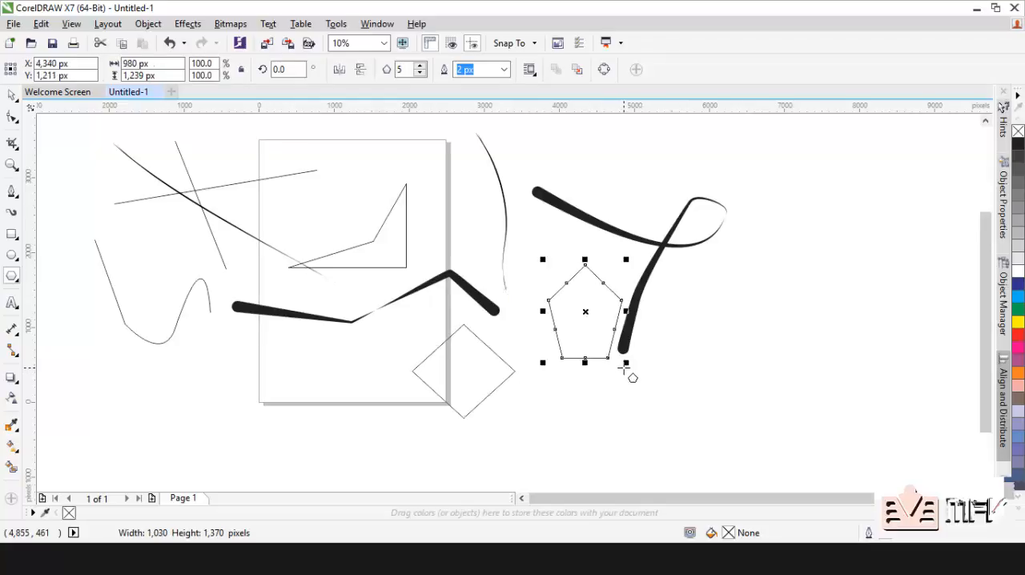
{"action": "left_click", "coordinate": [12, 97]}
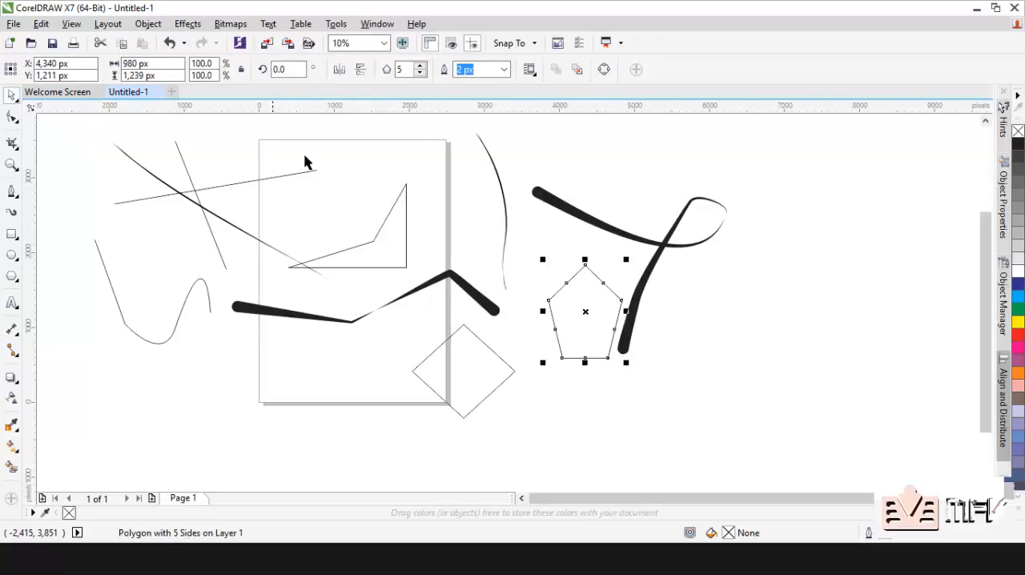
{"action": "left_click", "coordinate": [422, 73]}
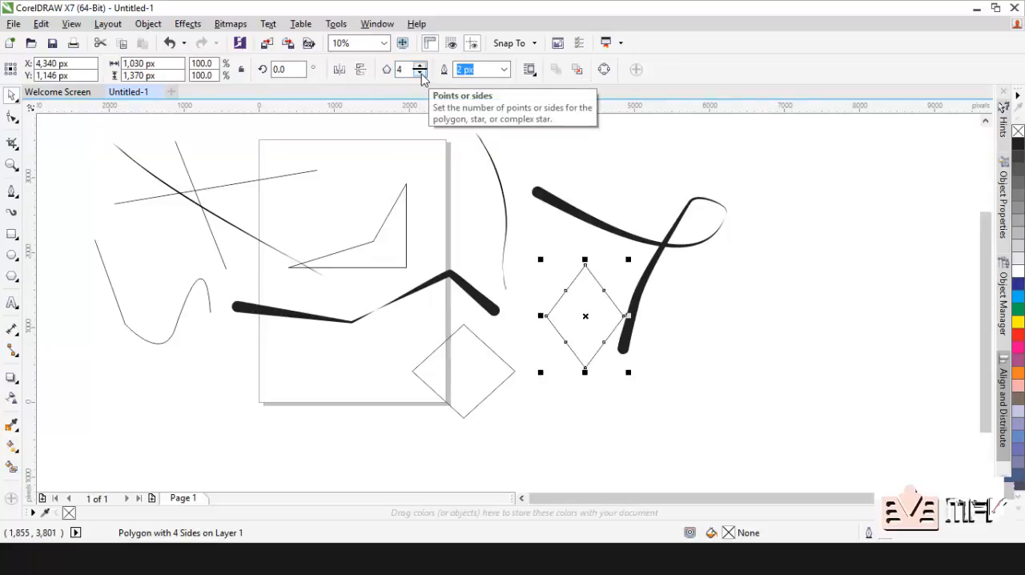
{"action": "left_click", "coordinate": [421, 66]}
{"action": "left_click", "coordinate": [421, 66]}
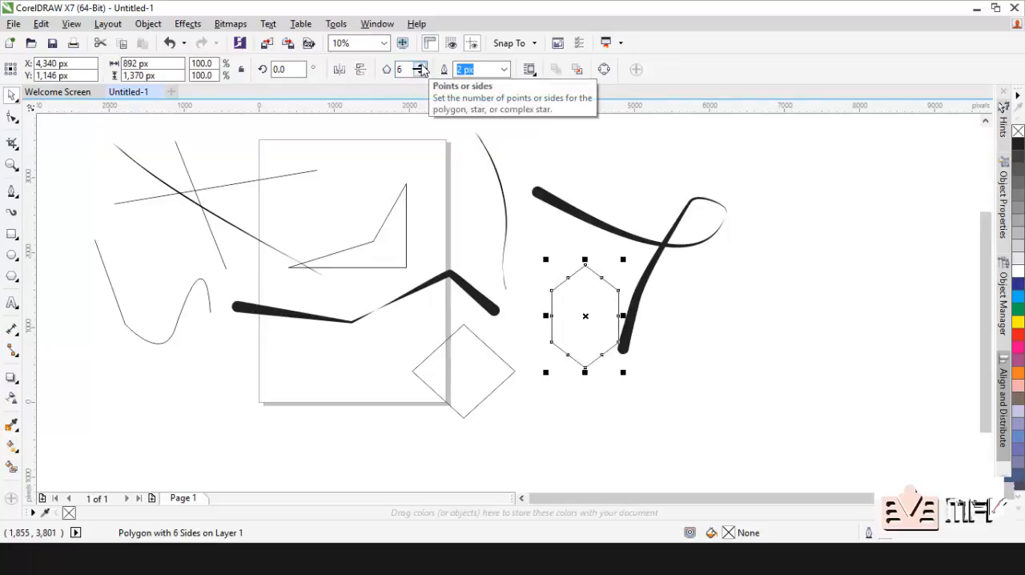
{"action": "left_click", "coordinate": [81, 291]}
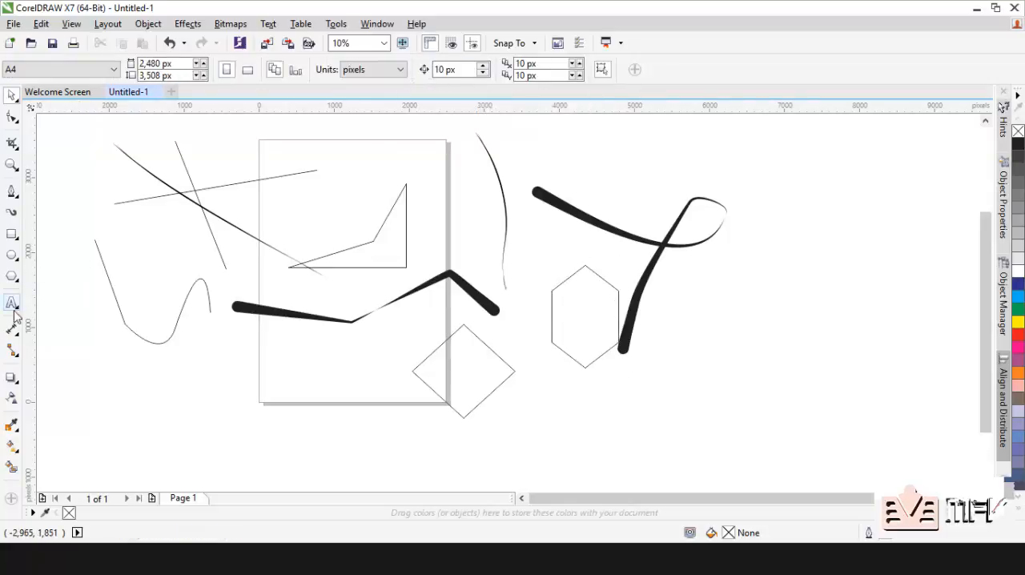
{"action": "left_click", "coordinate": [12, 277]}
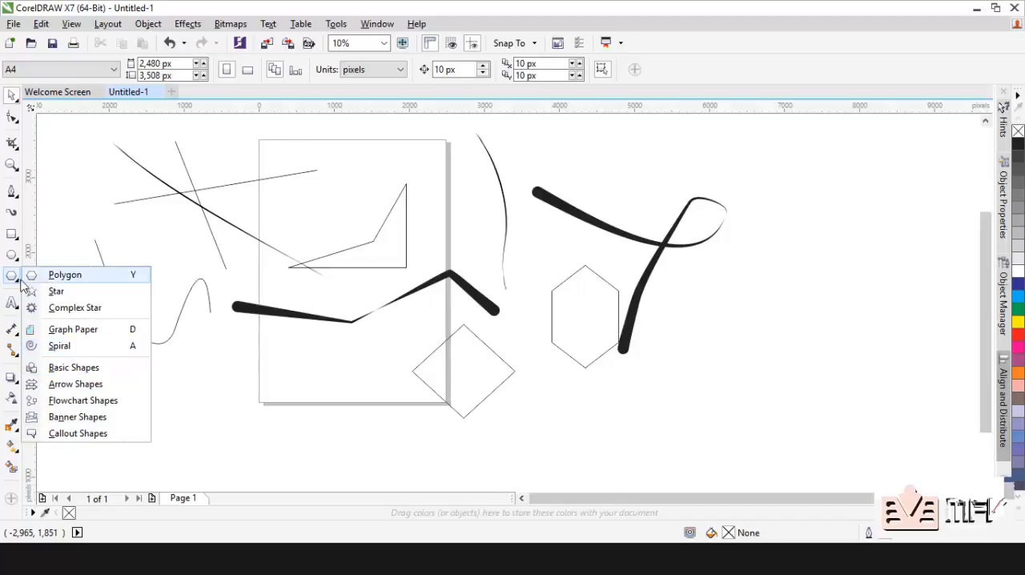
{"action": "left_click", "coordinate": [11, 306]}
{"action": "left_click", "coordinate": [32, 302]}
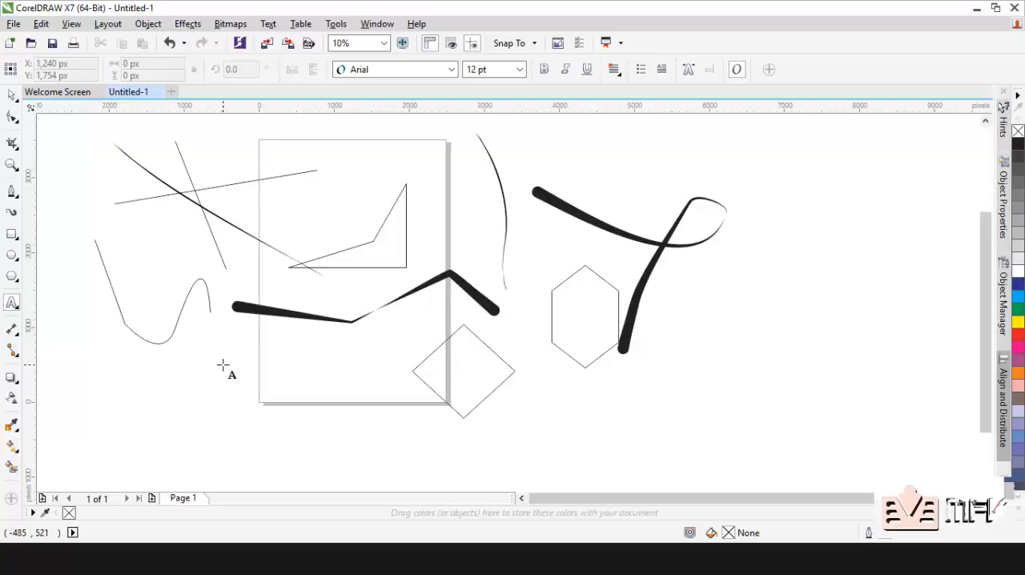
{"action": "left_click", "coordinate": [13, 332]}
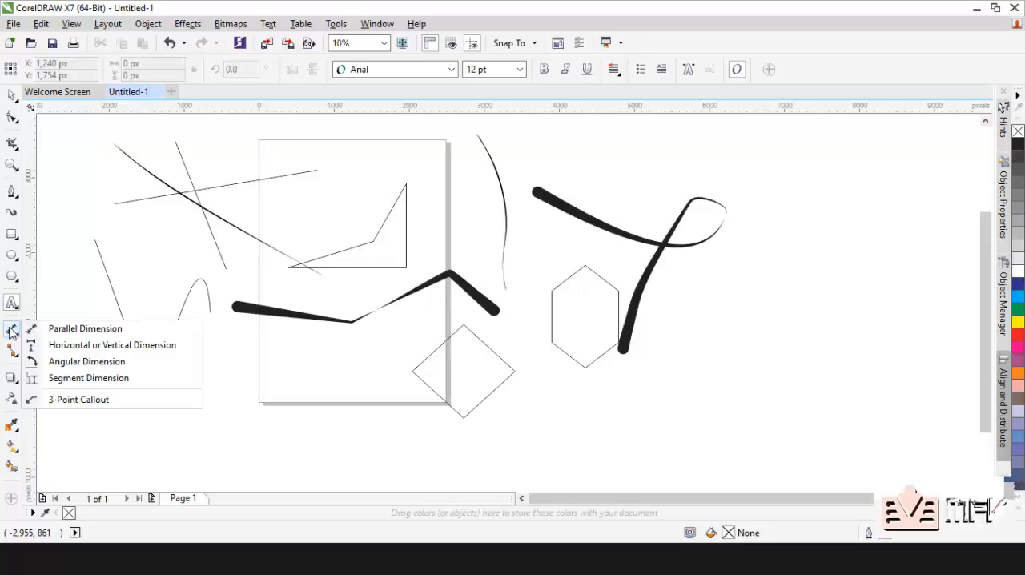
{"action": "left_click", "coordinate": [14, 332]}
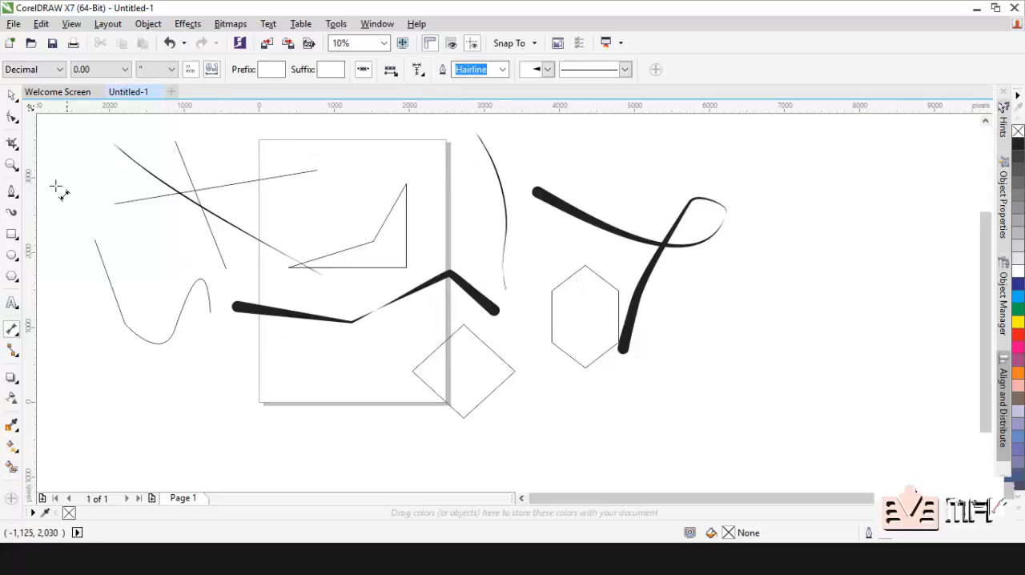
Step: Draw a rectangle about 1,300 by 500 px across the page's left edge, below the thick zigzag stroke
{"action": "left_click", "coordinate": [12, 233]}
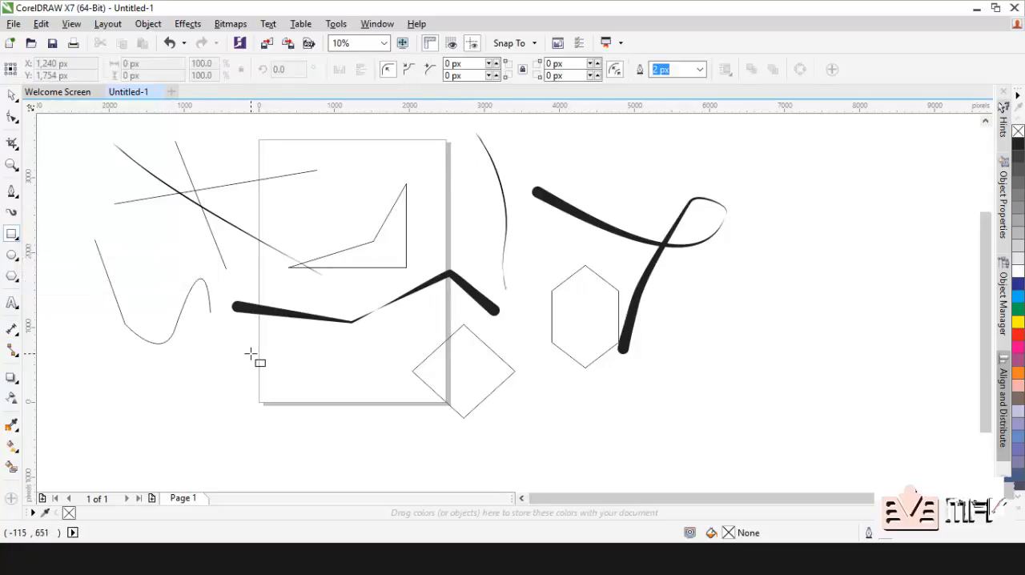
{"action": "left_click_drag", "start_coordinate": [226, 339], "coordinate": [327, 377]}
{"action": "left_click", "coordinate": [11, 377]}
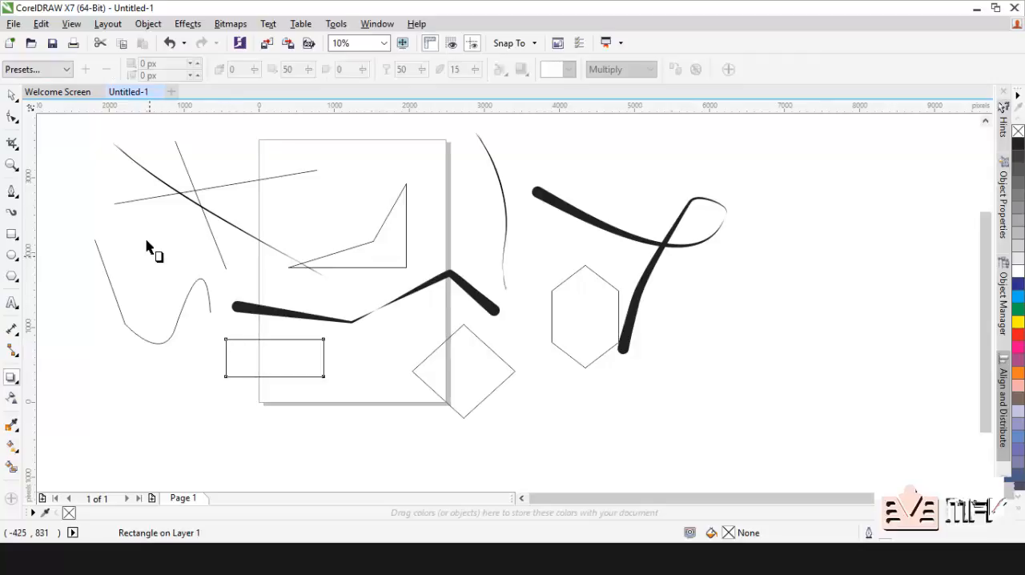
{"action": "left_click", "coordinate": [11, 94]}
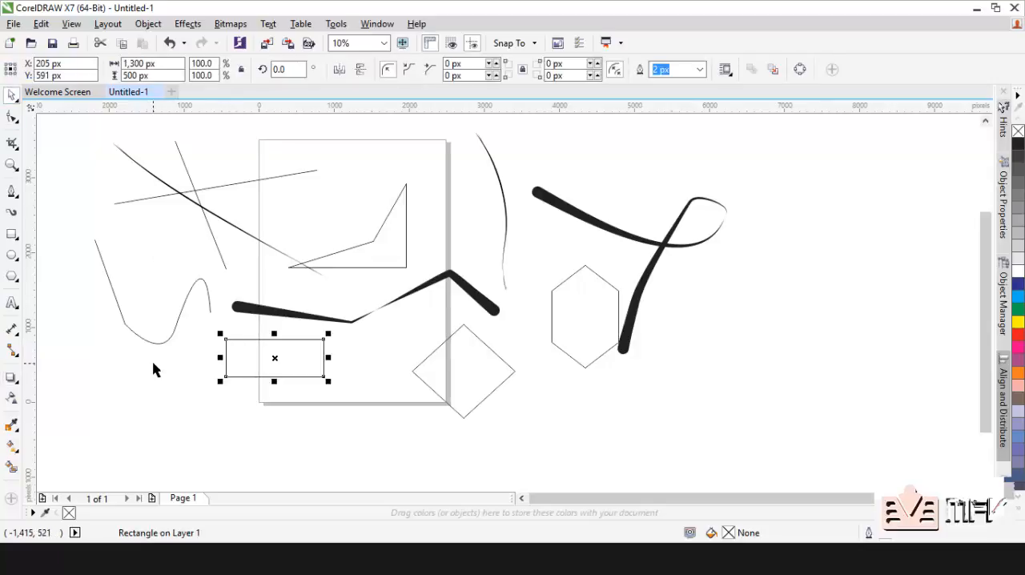
Step: Add a drop shadow to the rectangle, cast horizontally from its left edge to just past its right edge
{"action": "left_click", "coordinate": [11, 380]}
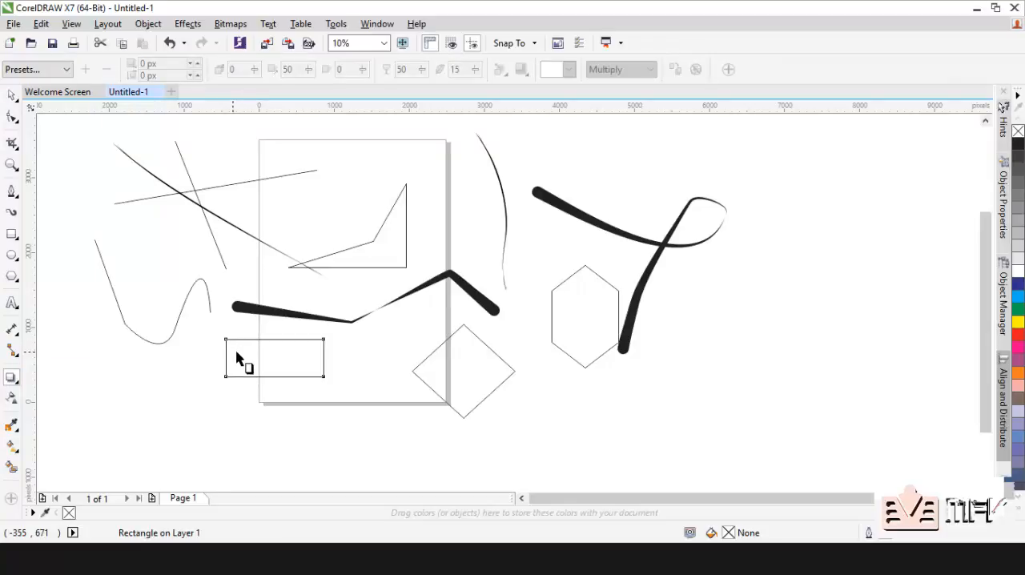
{"action": "left_click_drag", "start_coordinate": [226, 358], "coordinate": [337, 359]}
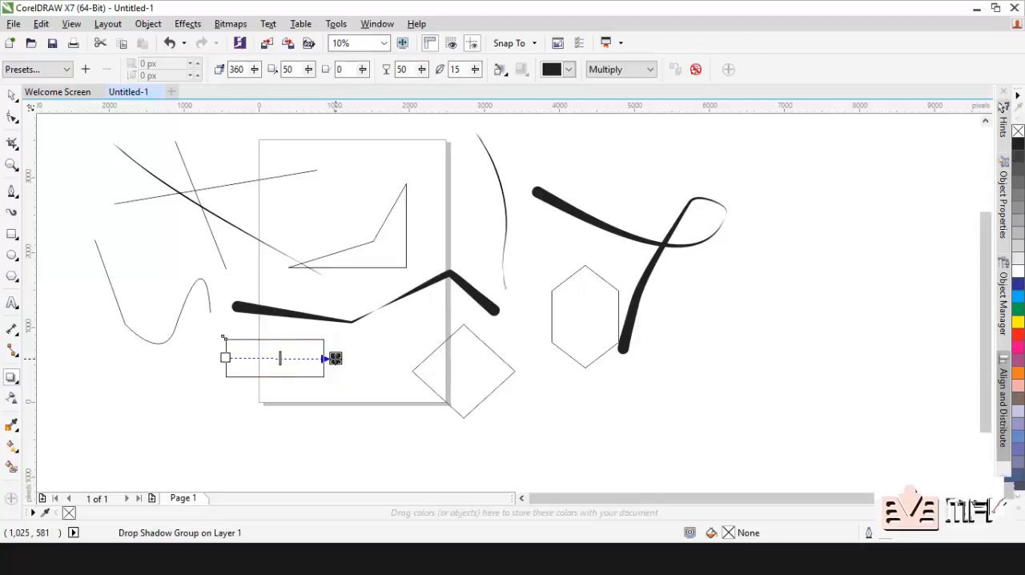
{"action": "scroll", "coordinate": [278, 362], "scroll_direction": "up", "scroll_amount": 5}
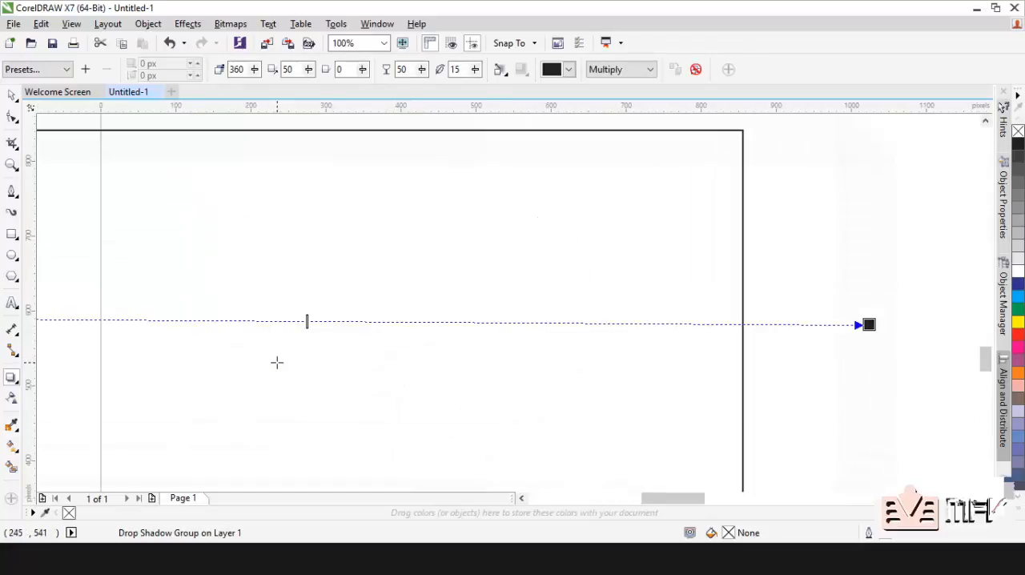
{"action": "scroll", "coordinate": [460, 288], "scroll_direction": "down", "scroll_amount": 5}
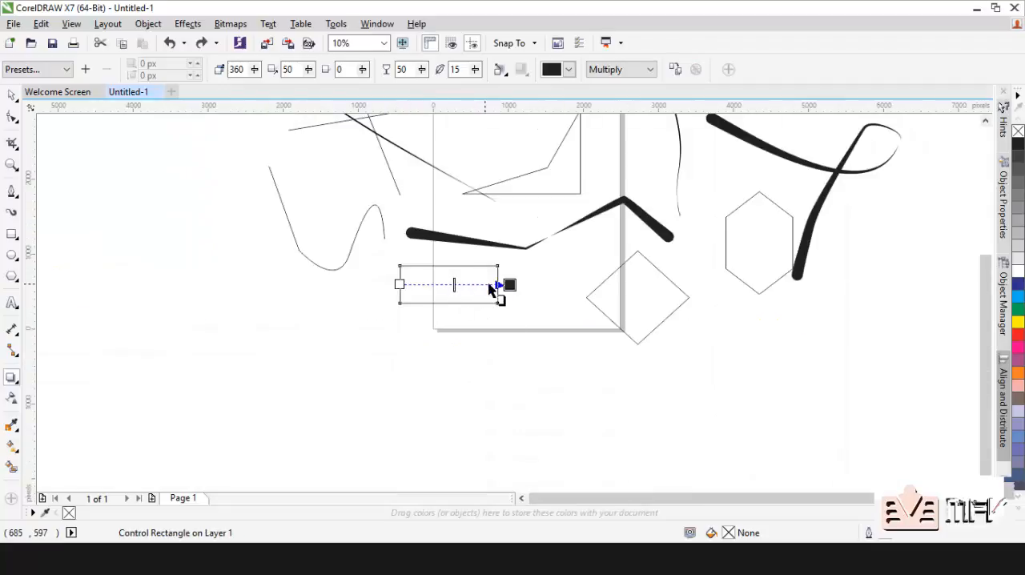
Step: Set the drop shadow's opacity to 24 and feathering to 79, and fill the rectangle with 50% black
{"action": "scroll", "coordinate": [489, 288], "scroll_direction": "up", "scroll_amount": 3}
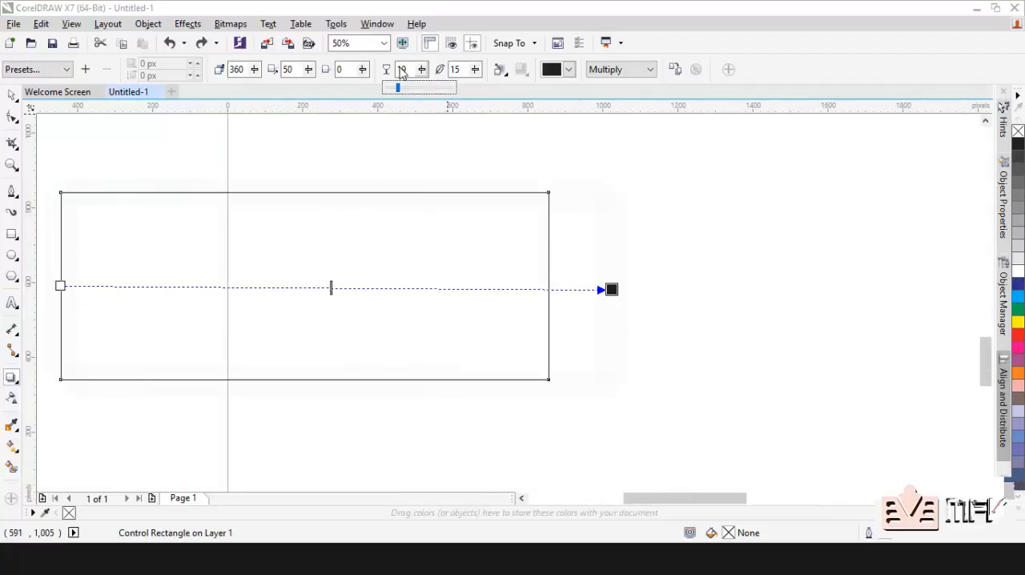
{"action": "left_click_drag", "start_coordinate": [402, 68], "coordinate": [402, 69]}
{"action": "left_click_drag", "start_coordinate": [475, 69], "coordinate": [519, 71]}
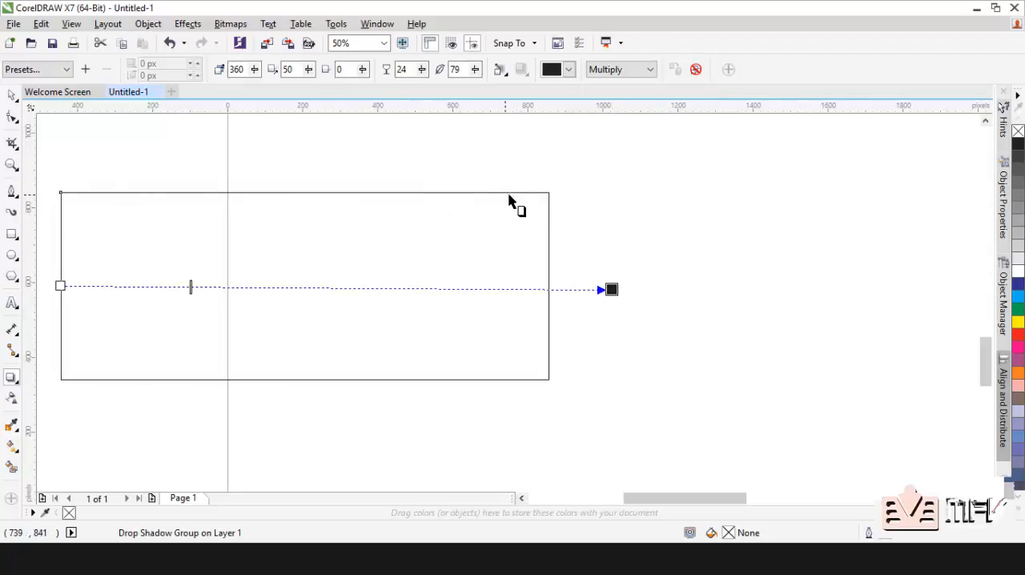
{"action": "left_click", "coordinate": [1017, 210]}
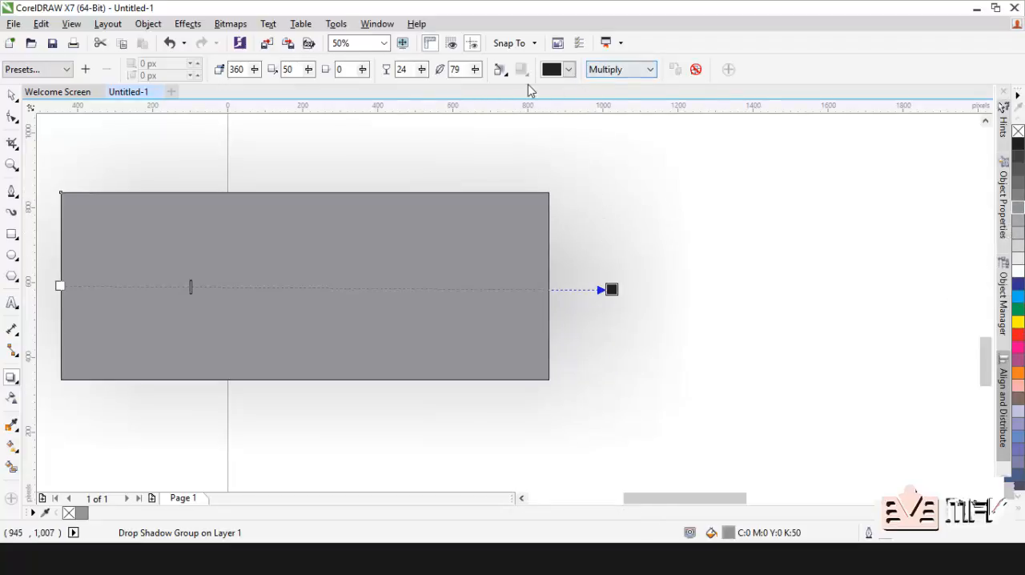
Step: Set the shadow's feathering direction to Outside and its feathering edge to Inverse Squared, trying the Squared edge first
{"action": "left_click", "coordinate": [500, 70]}
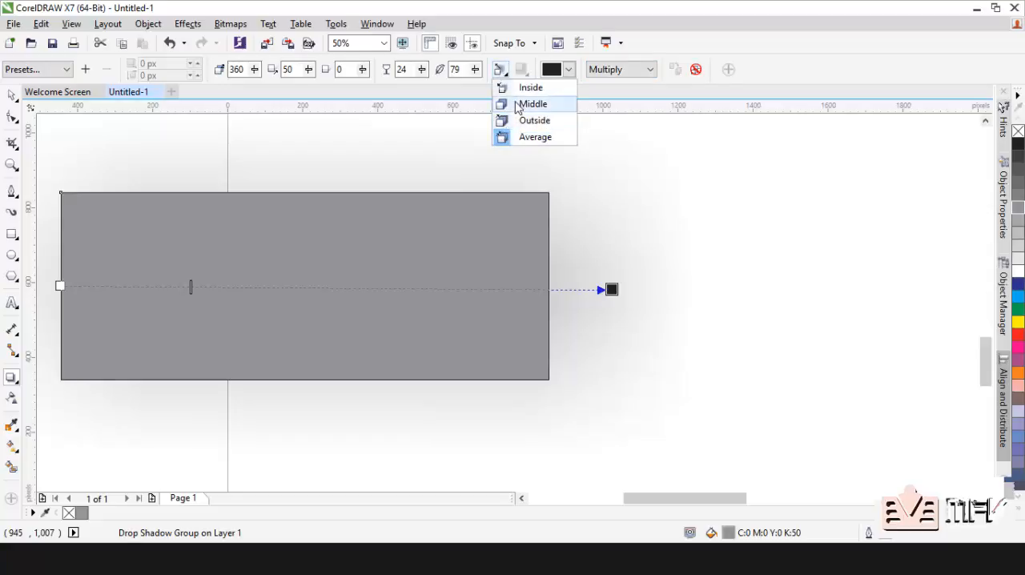
{"action": "left_click", "coordinate": [502, 138]}
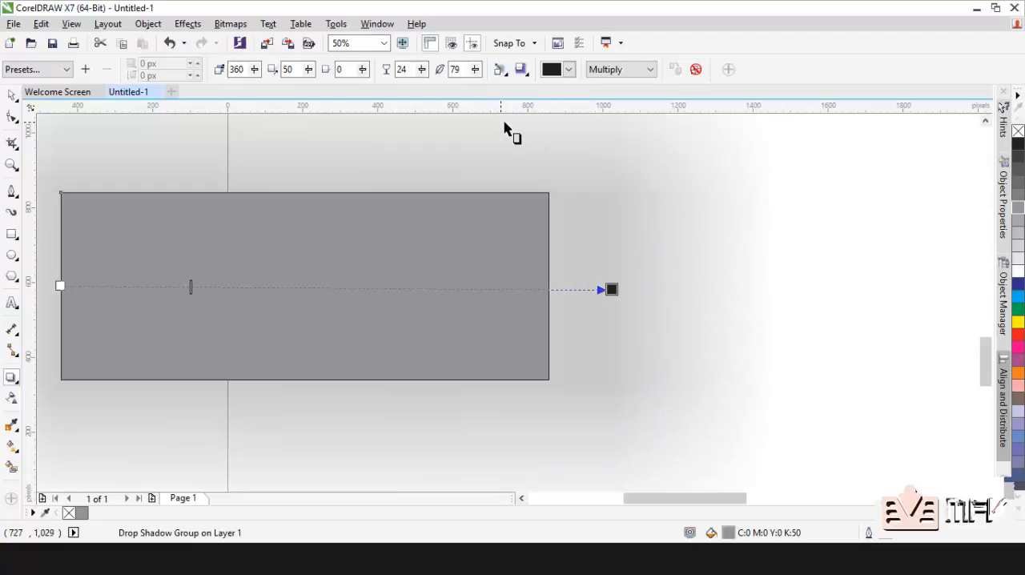
{"action": "left_click", "coordinate": [522, 71]}
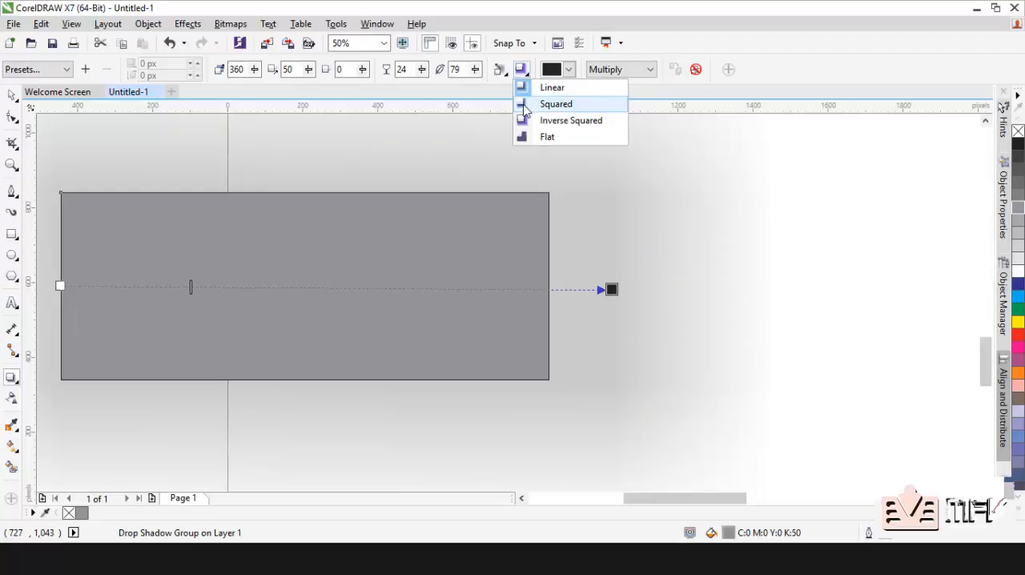
{"action": "left_click", "coordinate": [525, 105]}
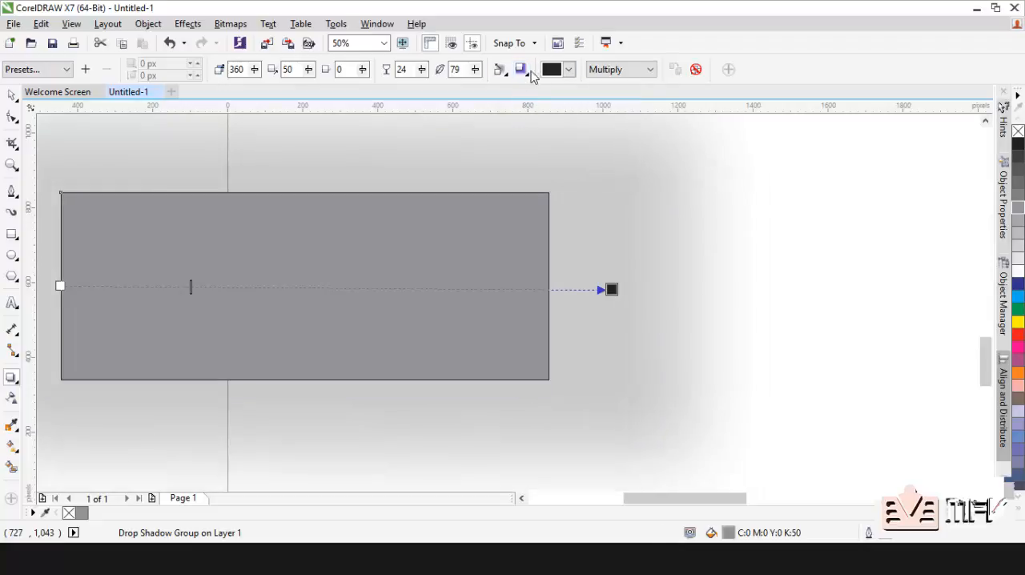
{"action": "left_click", "coordinate": [521, 71]}
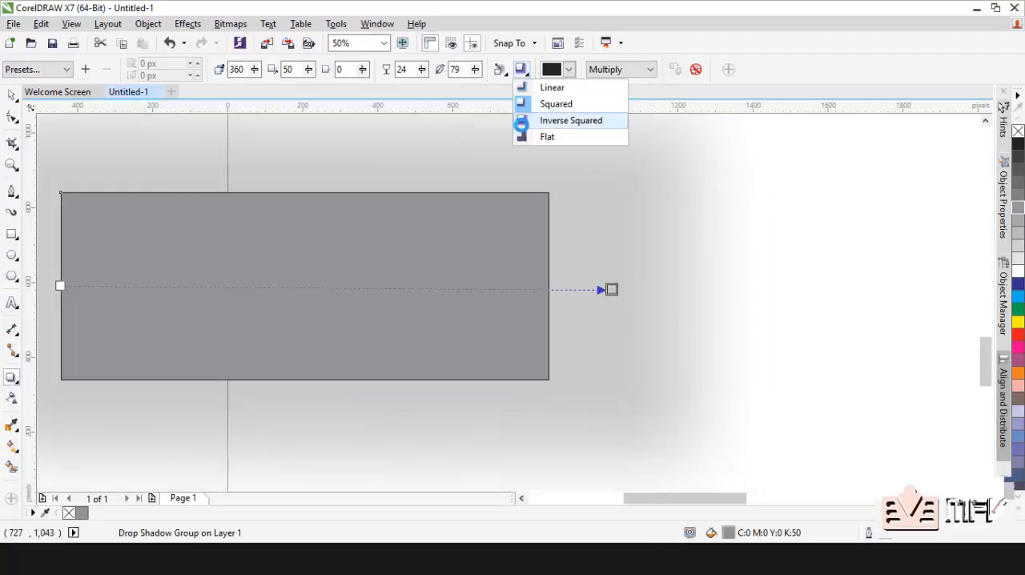
{"action": "left_click", "coordinate": [523, 121]}
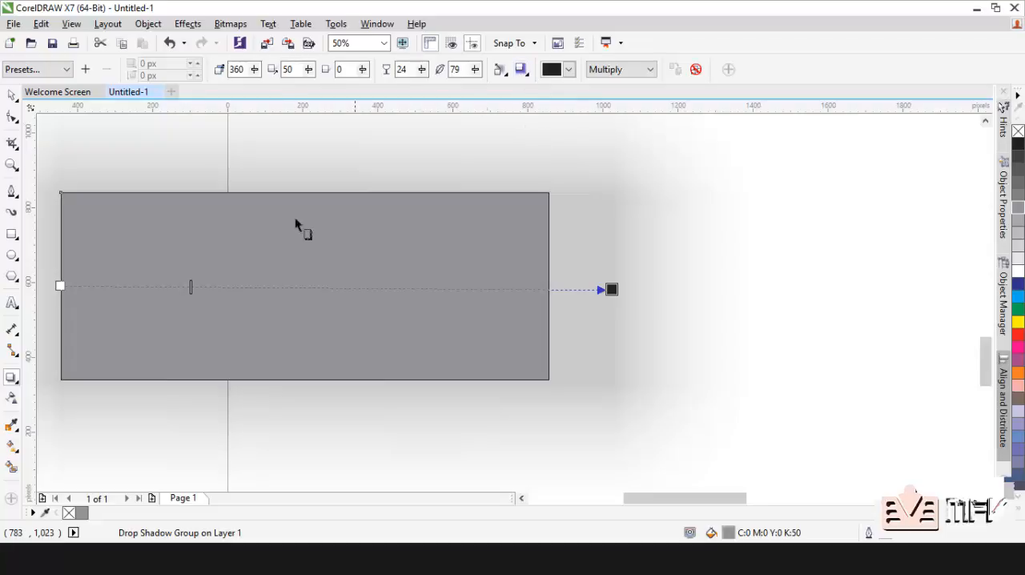
Step: Try a linear fountain transparency across the rectangle's left part, and replace it with a circle-pattern transparency over the whole rectangle
{"action": "left_click", "coordinate": [11, 398]}
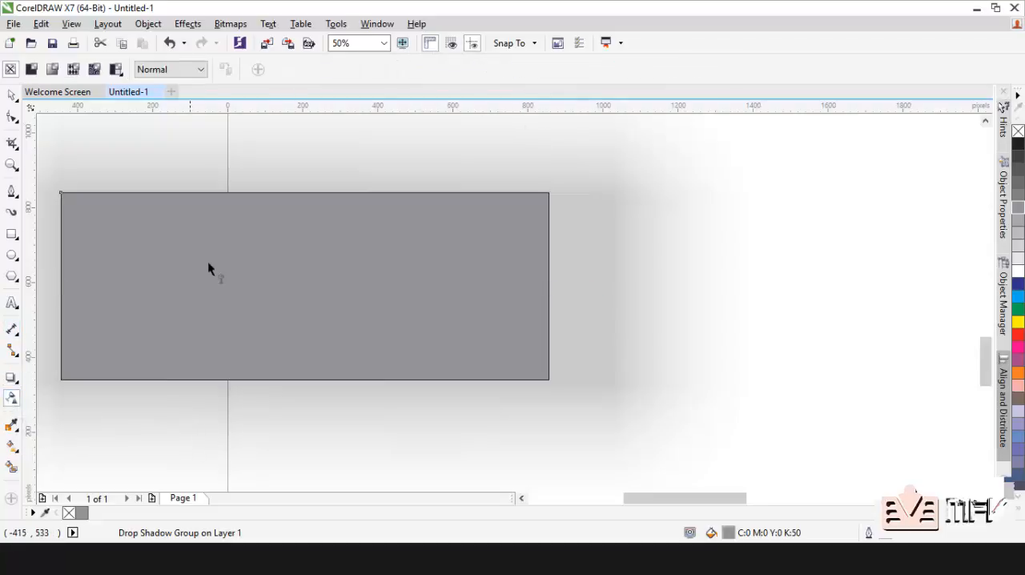
{"action": "left_click_drag", "start_coordinate": [313, 264], "coordinate": [313, 264]}
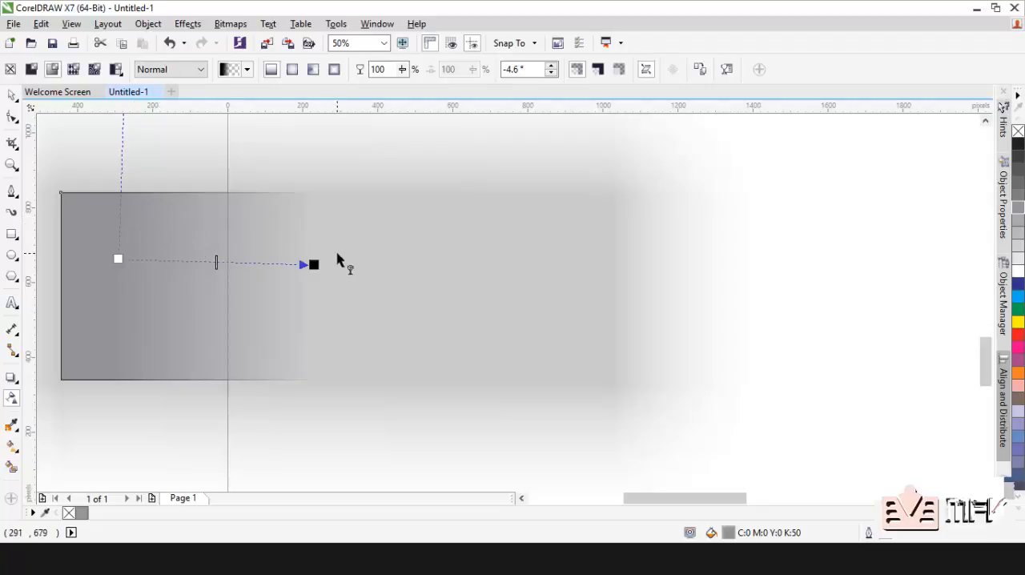
{"action": "left_click", "coordinate": [33, 71]}
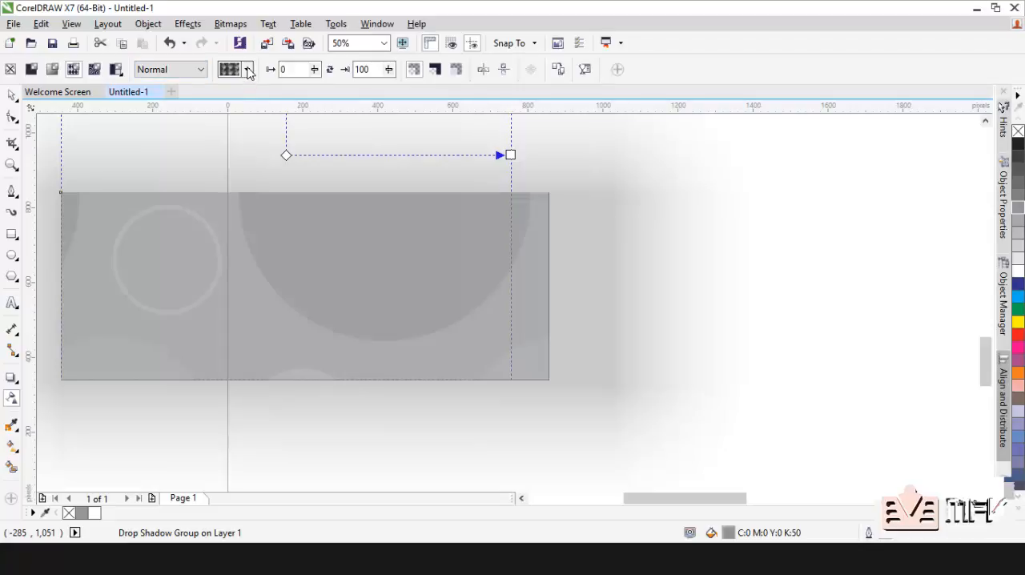
{"action": "left_click", "coordinate": [248, 71]}
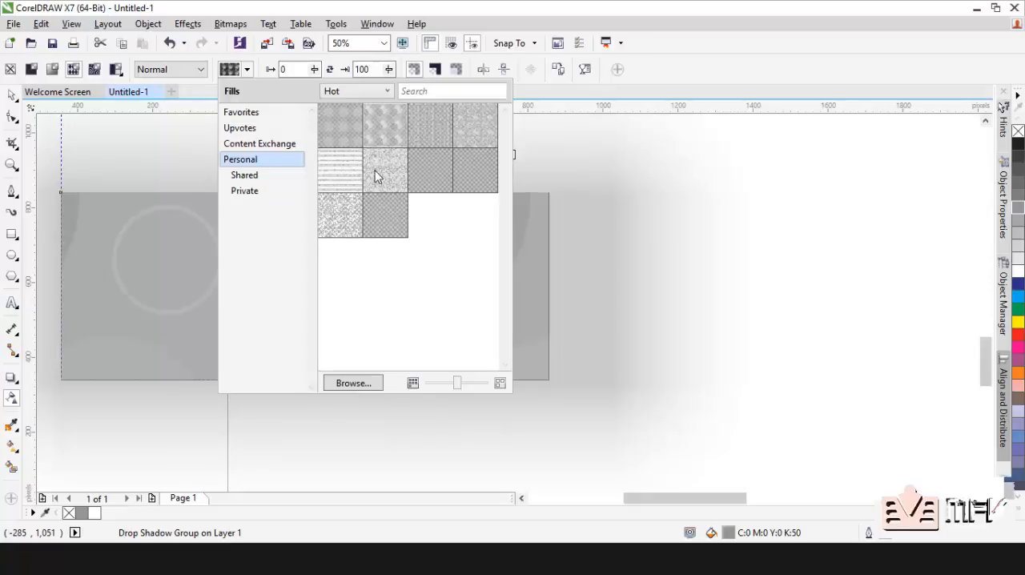
{"action": "left_click", "coordinate": [743, 343]}
Step: Select the patterned rectangle with the Mesh Fill tool, using a 2 by 2 rectangular grid
{"action": "left_click", "coordinate": [12, 429]}
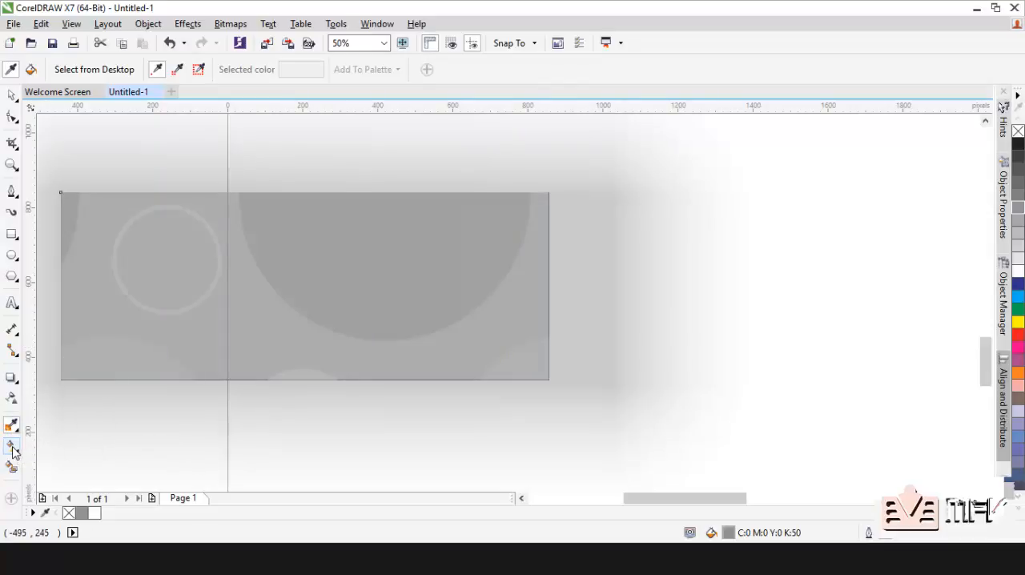
{"action": "left_click", "coordinate": [12, 451]}
{"action": "left_click", "coordinate": [51, 469]}
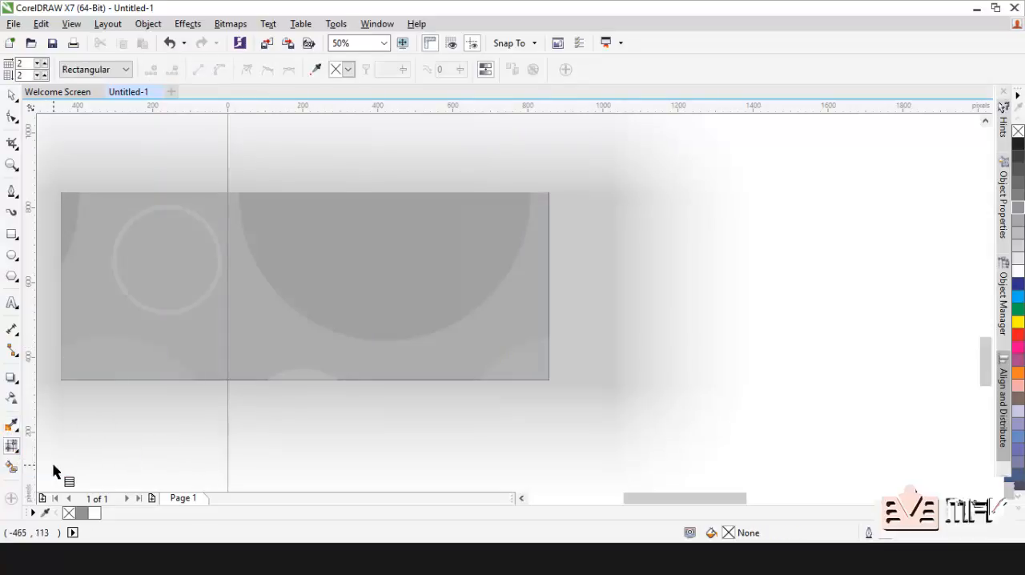
{"action": "left_click", "coordinate": [144, 327]}
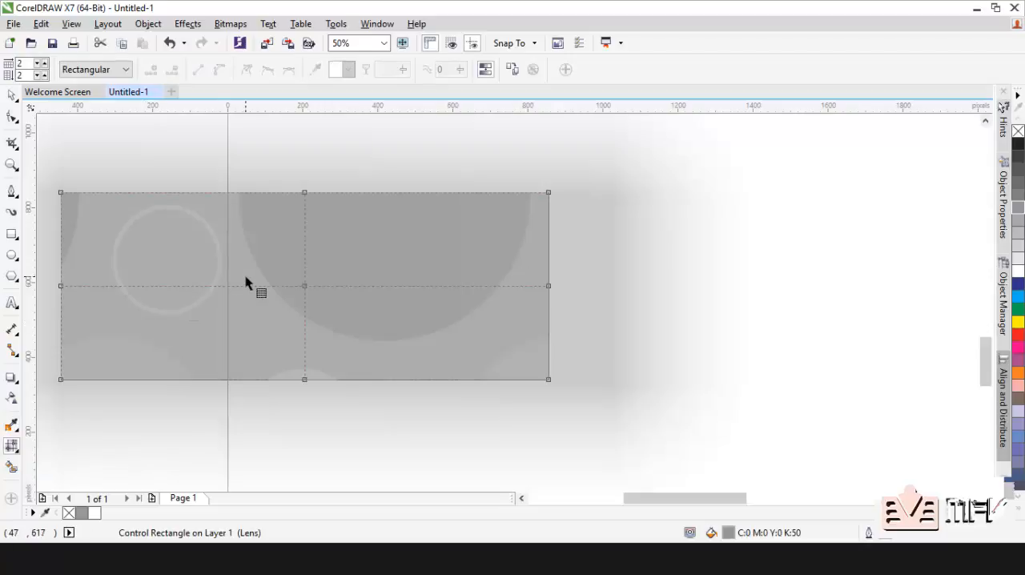
Step: Colour the rectangle's mesh fill nodes: green at the centre, magenta midway along the right edge and yellow at the top-right corner
{"action": "left_click", "coordinate": [11, 95]}
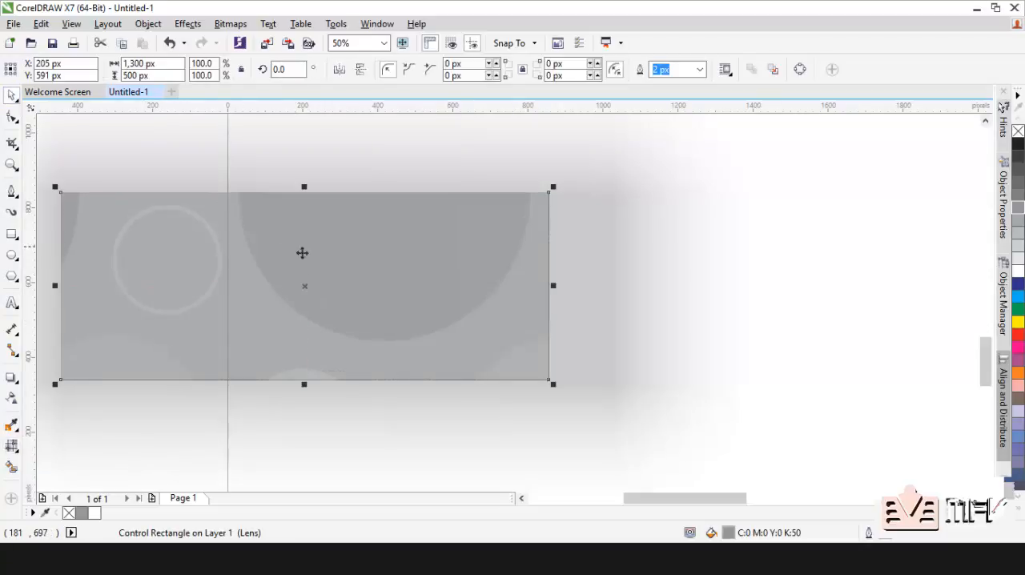
{"action": "left_click", "coordinate": [11, 447]}
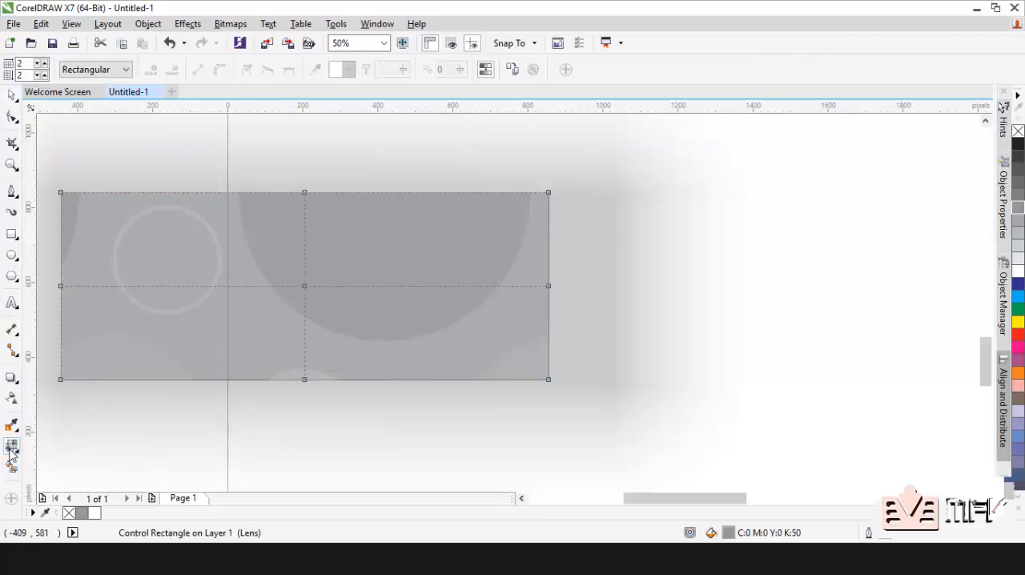
{"action": "left_click", "coordinate": [304, 287]}
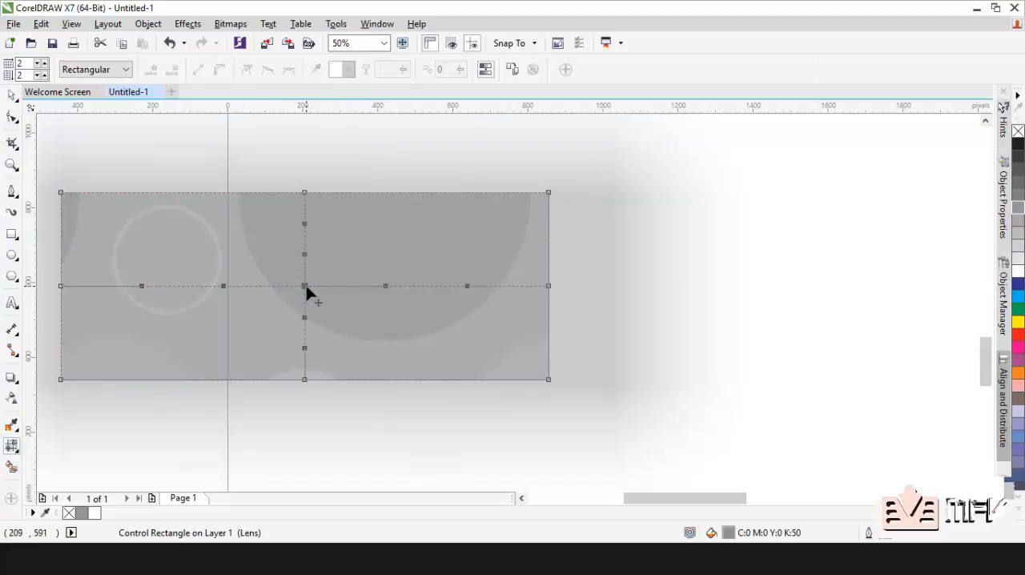
{"action": "left_click", "coordinate": [1018, 311]}
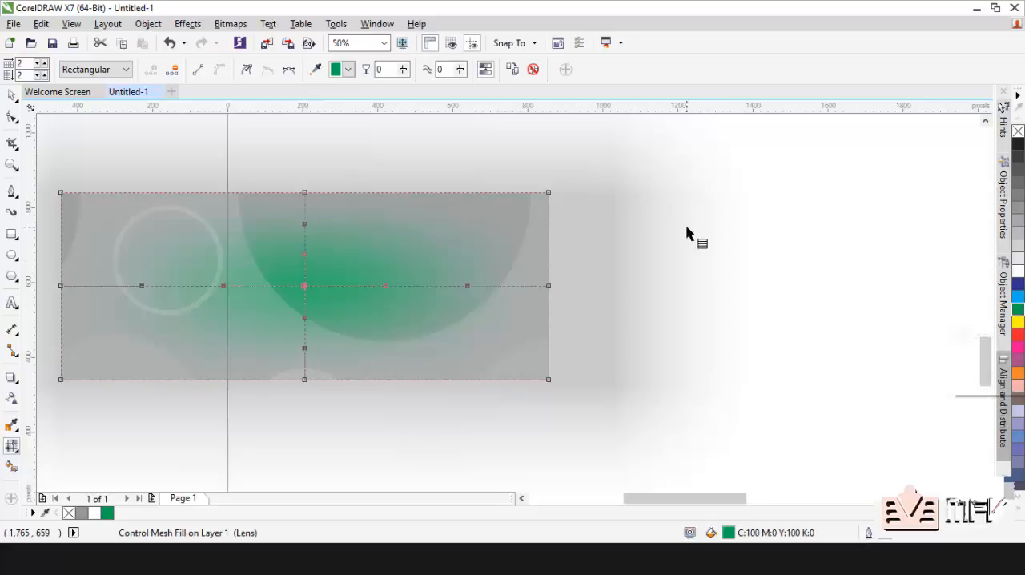
{"action": "left_click", "coordinate": [549, 287]}
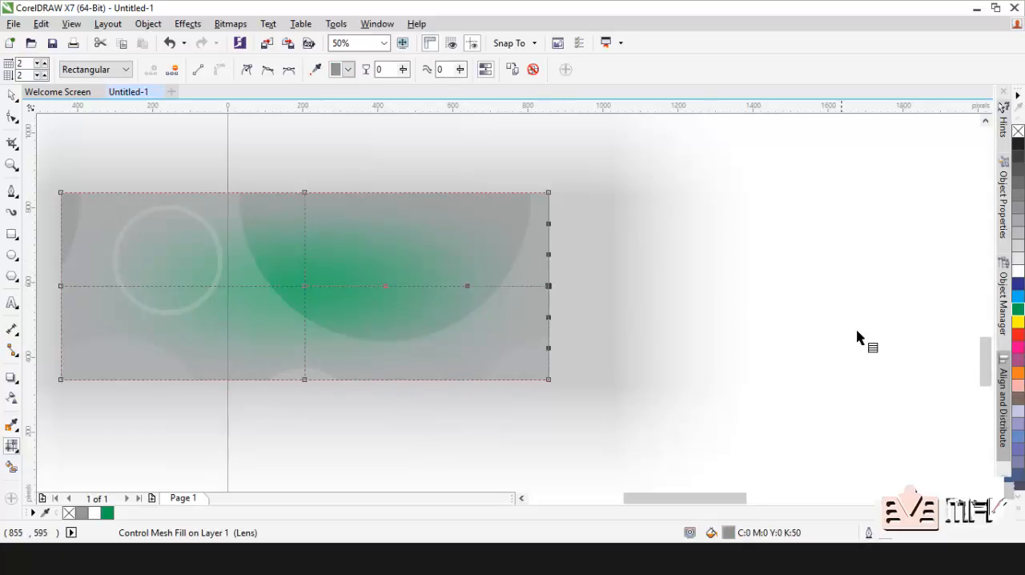
{"action": "left_click", "coordinate": [1019, 350]}
{"action": "left_click", "coordinate": [549, 191]}
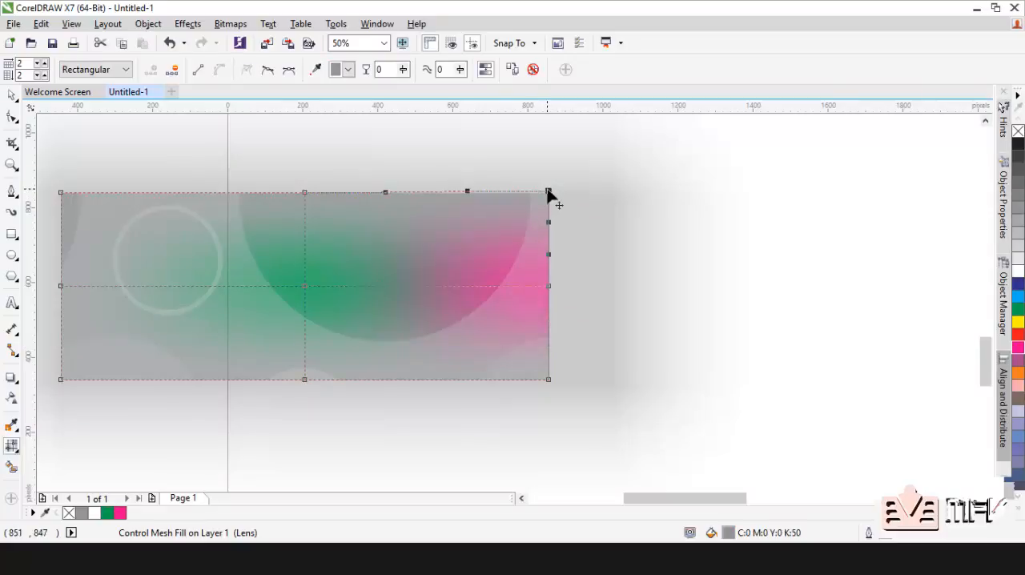
{"action": "left_click", "coordinate": [1018, 322]}
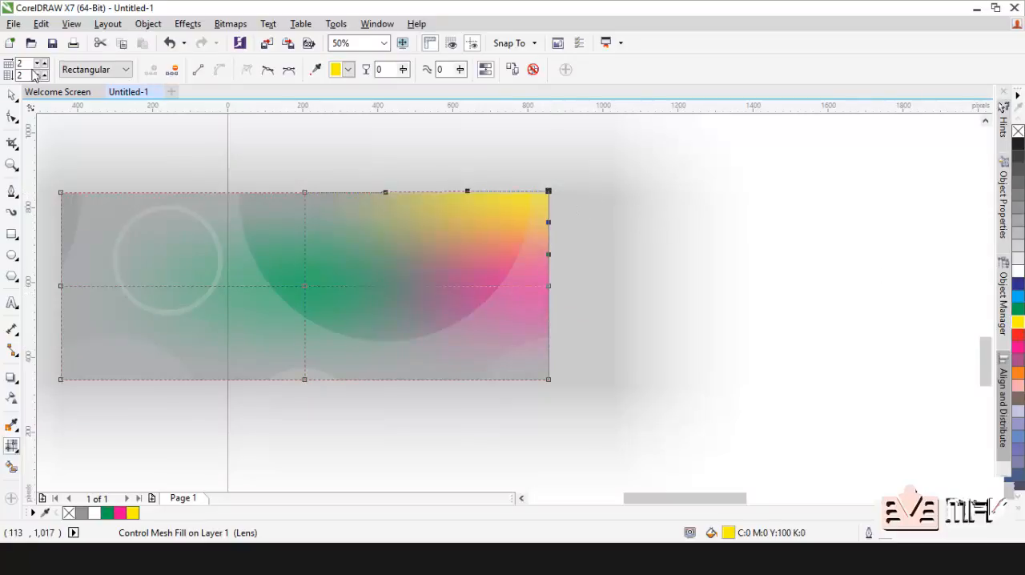
Step: Delete the mesh-filled rectangle
{"action": "left_click", "coordinate": [13, 96]}
{"action": "left_click_drag", "start_coordinate": [382, 295], "coordinate": [474, 266]}
{"action": "key", "text": "Delete"}
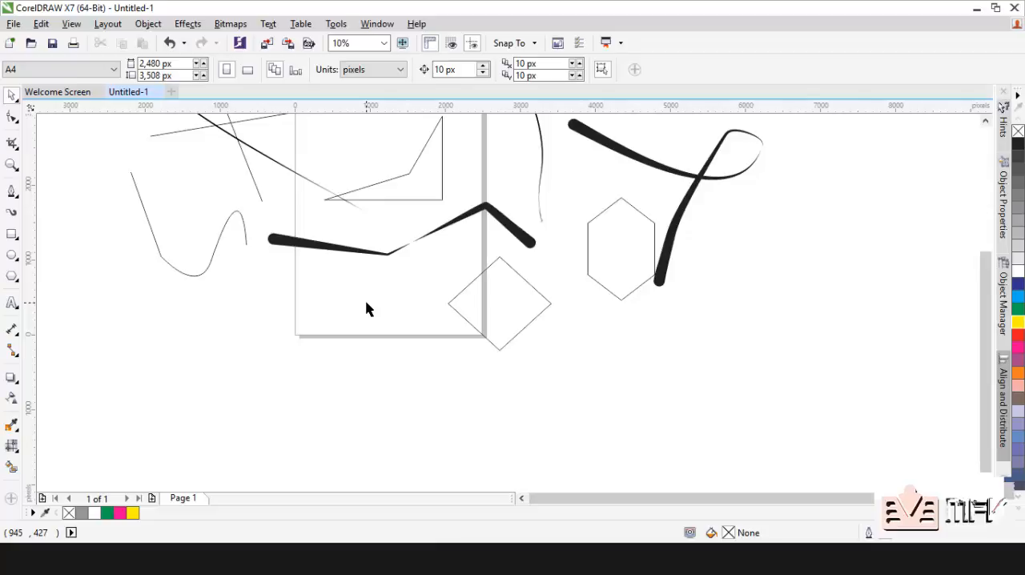
Step: Select the practice lines, brush strokes and triangular shape over the page's upper area together and delete them
{"action": "scroll", "coordinate": [367, 309], "scroll_direction": "up", "scroll_amount": 1}
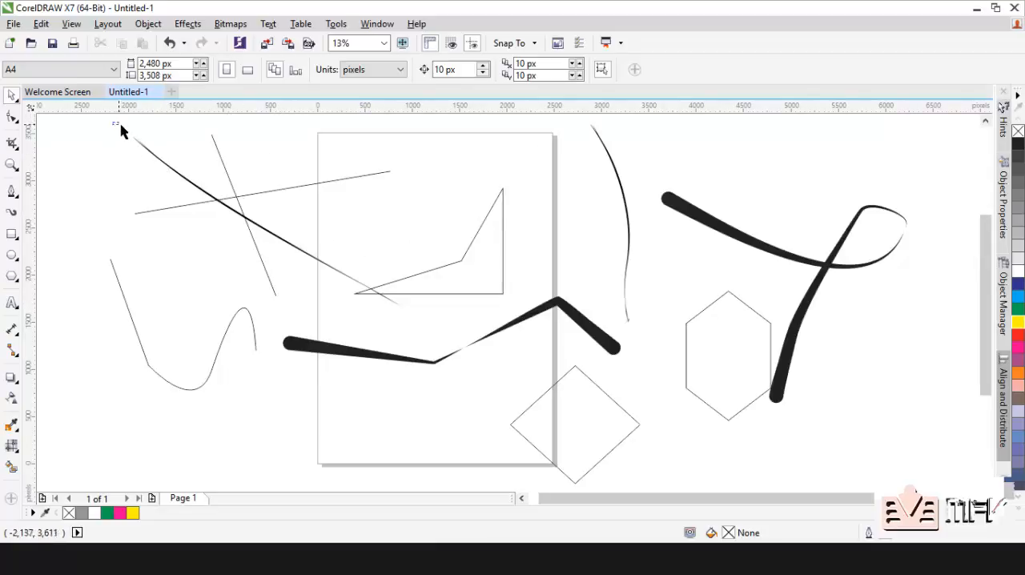
{"action": "left_click_drag", "start_coordinate": [120, 130], "coordinate": [685, 438]}
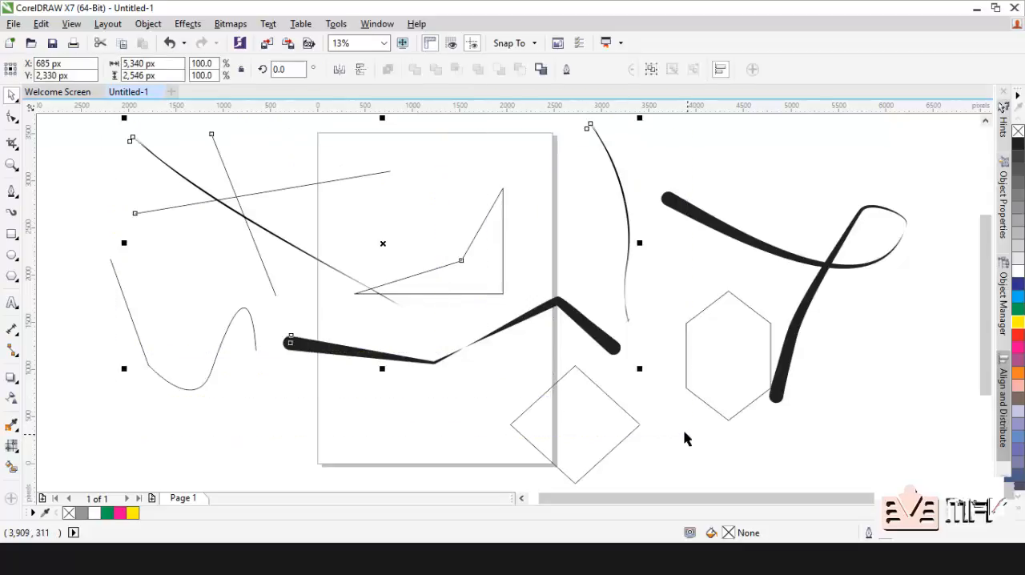
{"action": "right_click", "coordinate": [607, 343]}
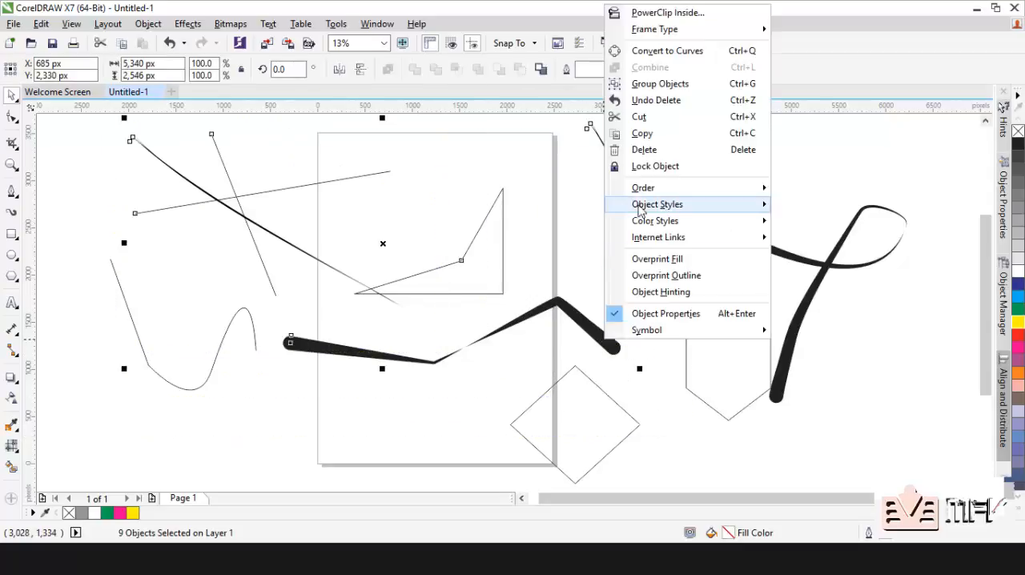
{"action": "left_click", "coordinate": [643, 150]}
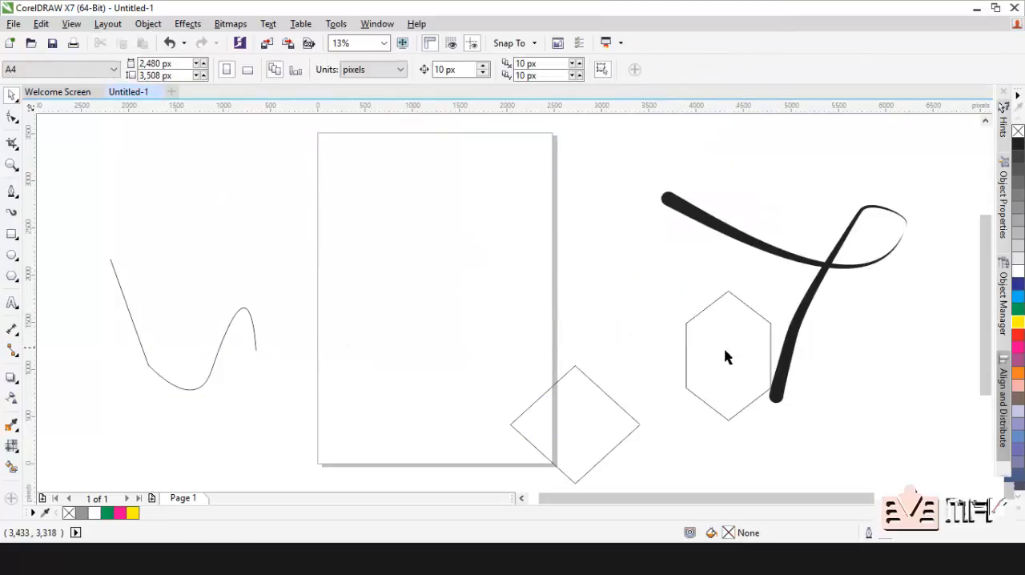
Step: Delete the hexagon with the looping thick stroke right of the page, and the four-sided polygon at the page's lower-right corner
{"action": "left_click_drag", "start_coordinate": [609, 166], "coordinate": [925, 445]}
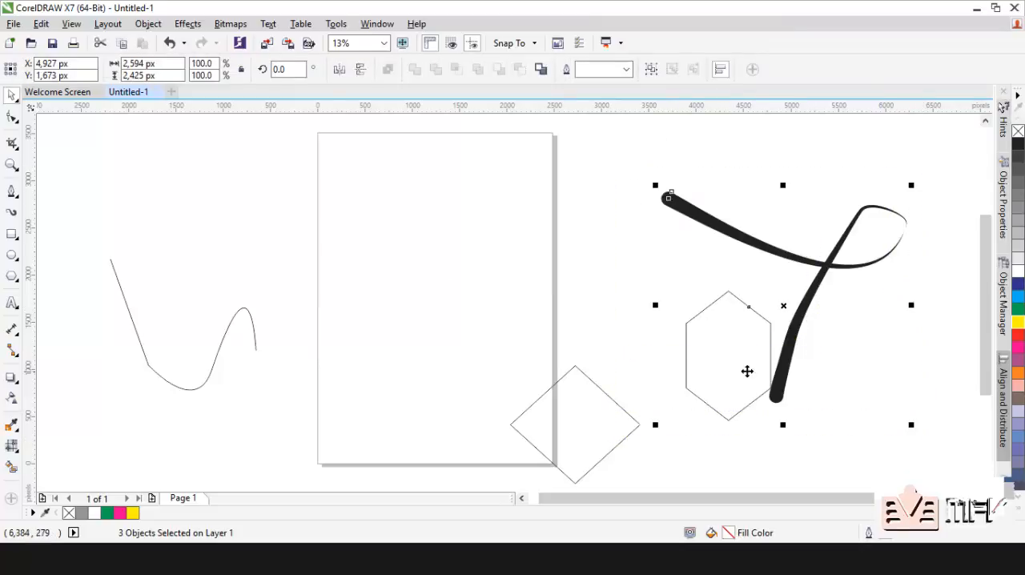
{"action": "right_click", "coordinate": [725, 361]}
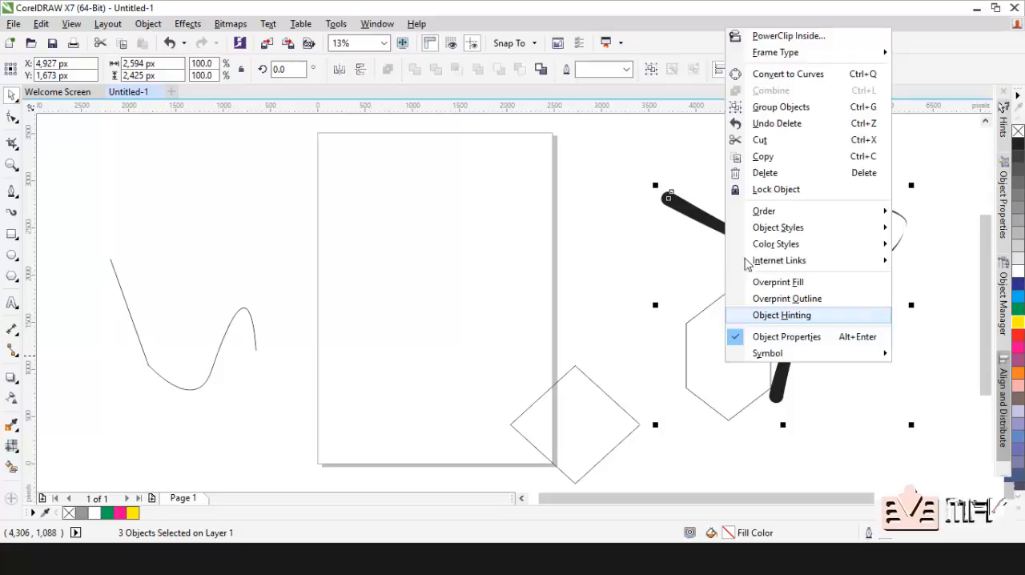
{"action": "left_click", "coordinate": [756, 171]}
{"action": "right_click", "coordinate": [566, 392]}
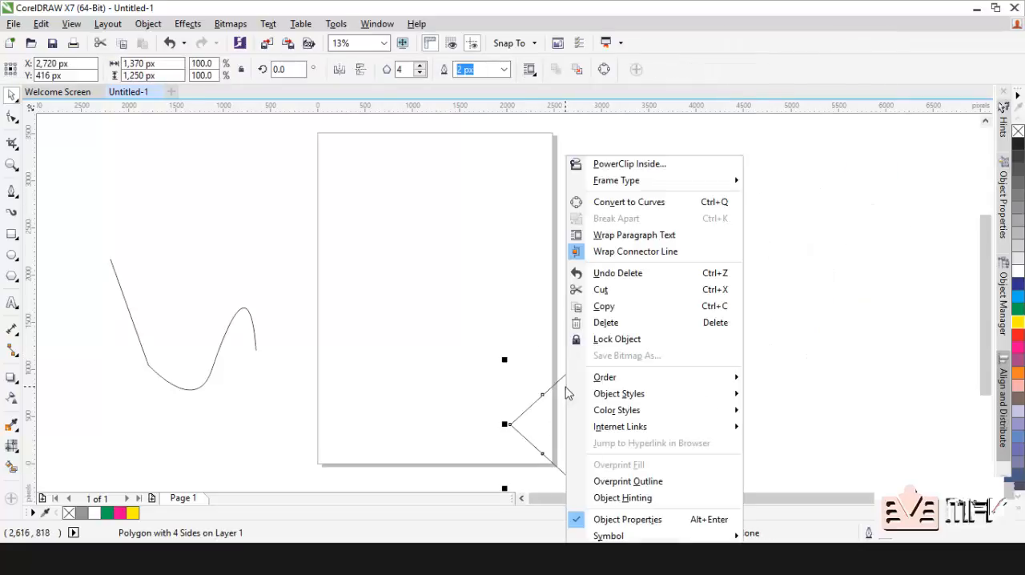
{"action": "left_click", "coordinate": [617, 326]}
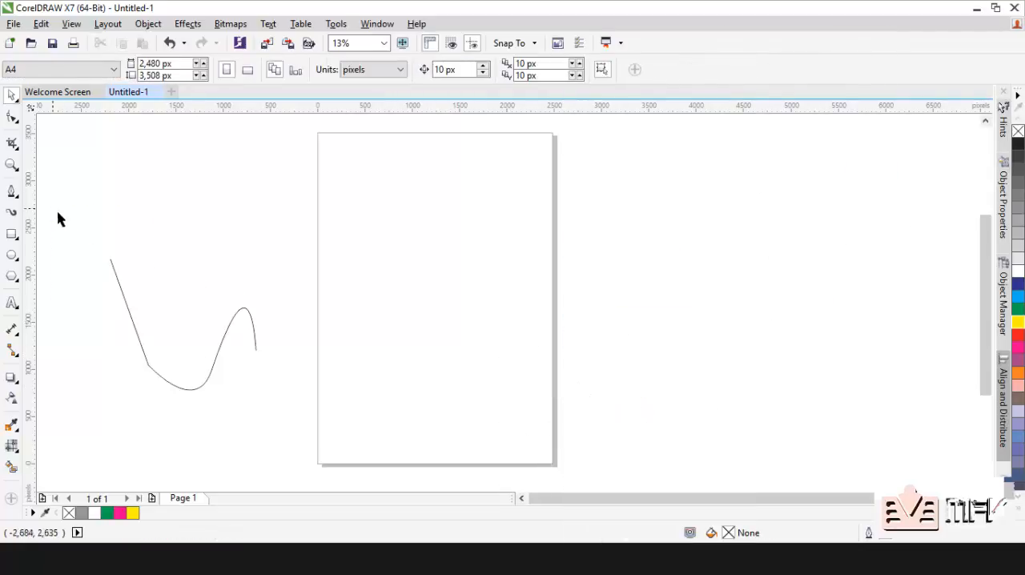
Step: Delete the remaining wavy curve left of the page
{"action": "left_click_drag", "start_coordinate": [53, 210], "coordinate": [321, 432]}
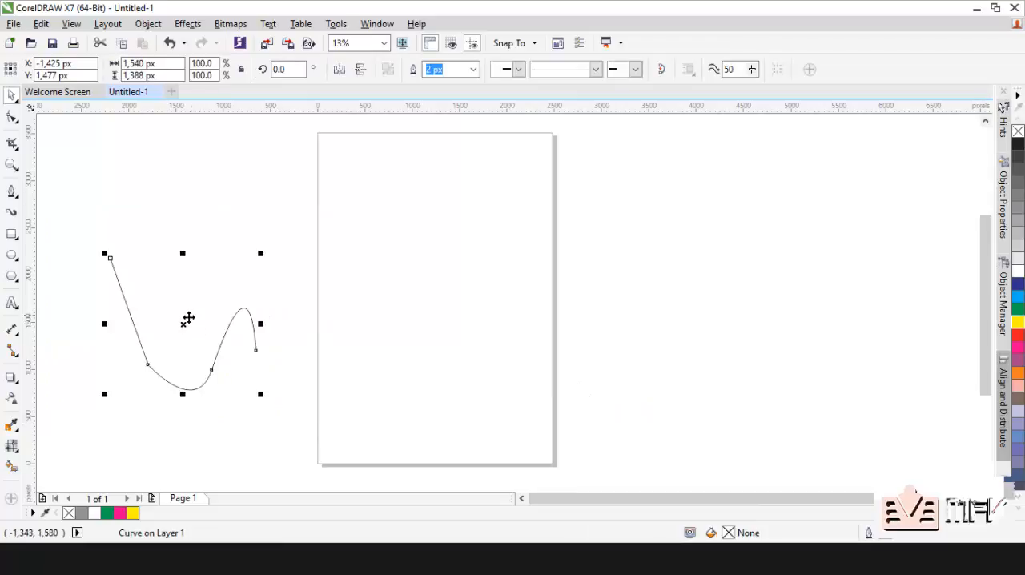
{"action": "right_click", "coordinate": [184, 323]}
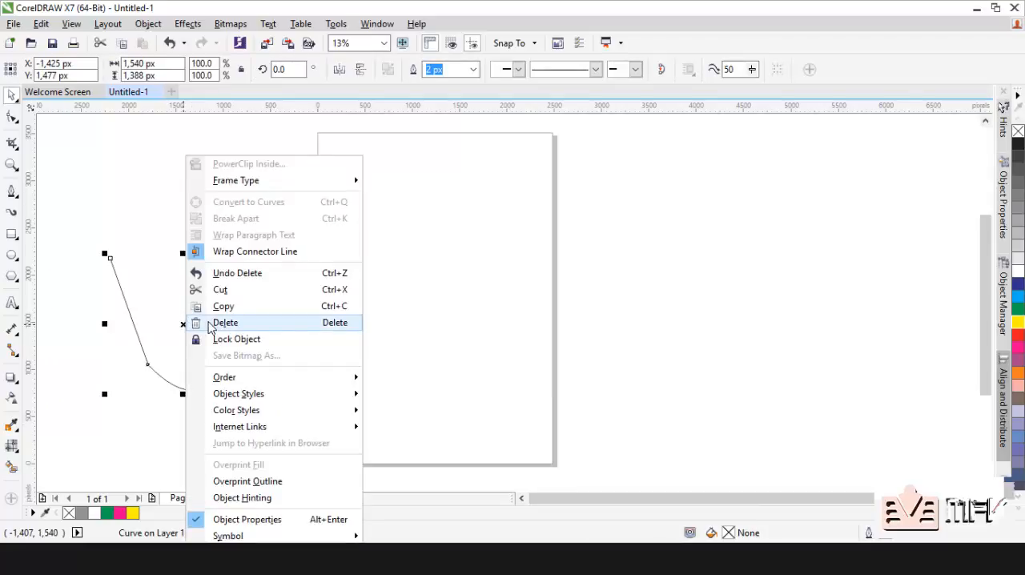
{"action": "left_click", "coordinate": [212, 325]}
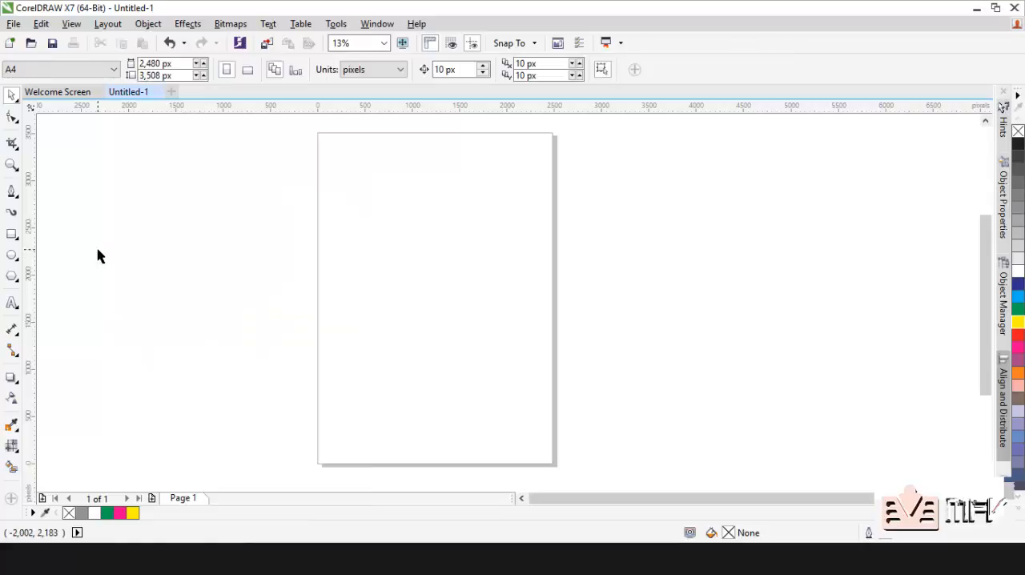
Step: Draw a rectangle about 1,492 by 753 px in the upper half of the page
{"action": "left_click", "coordinate": [11, 235]}
{"action": "left_click_drag", "start_coordinate": [357, 192], "coordinate": [499, 262]}
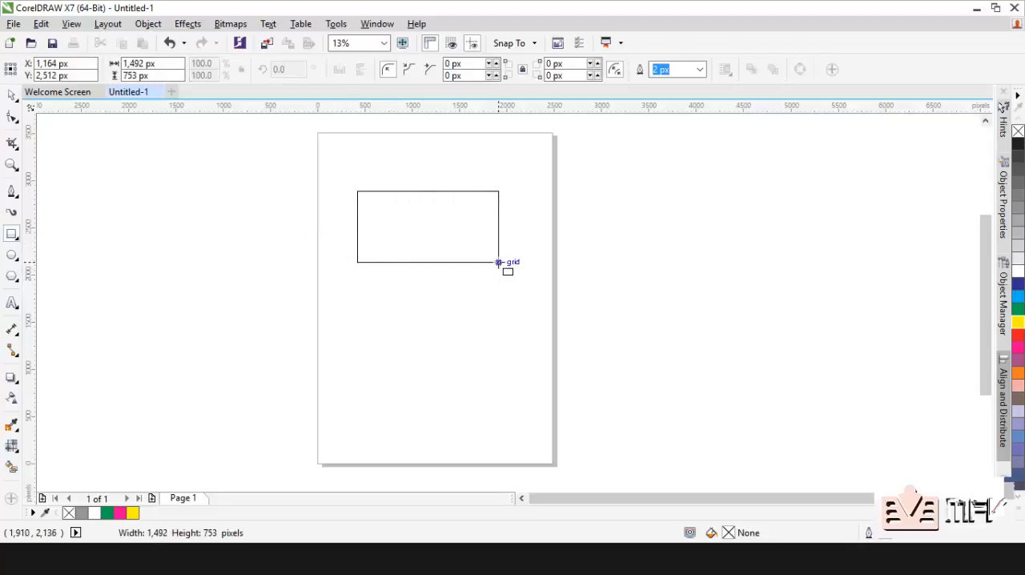
{"action": "left_click", "coordinate": [10, 96]}
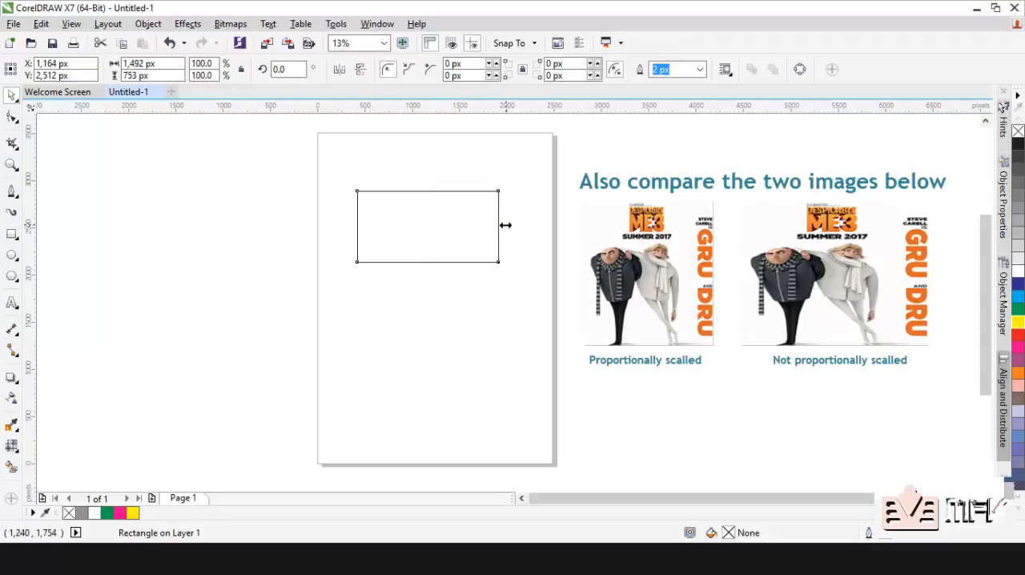
Step: Practise resizing the rectangle from its sides, corners and centre, ending at about 1,177 by 738 px
{"action": "left_click_drag", "start_coordinate": [503, 226], "coordinate": [535, 225]}
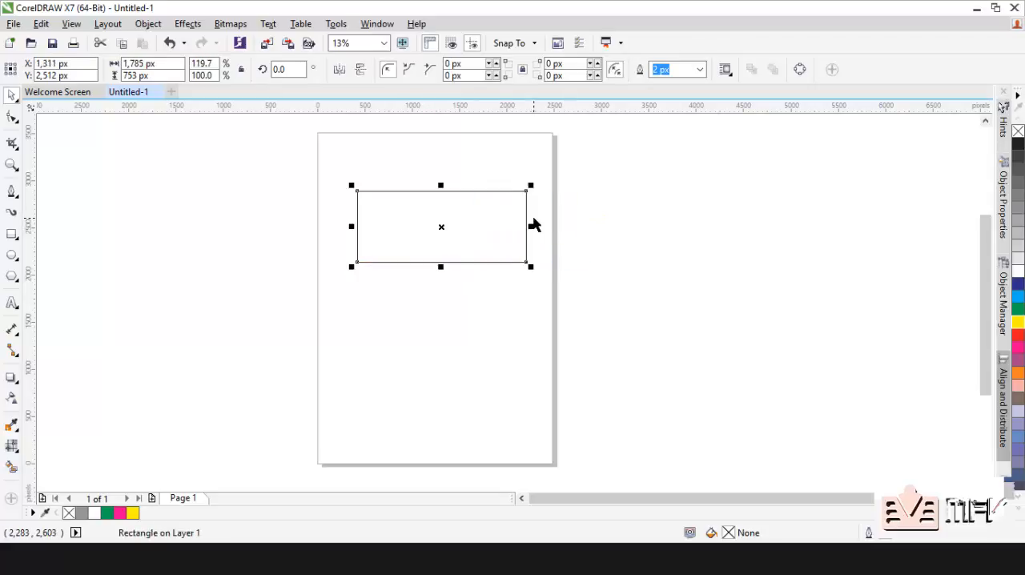
{"action": "mouse_move", "coordinate": [438, 268]}
{"action": "left_mouse_down"}
{"action": "mouse_move", "coordinate": [435, 358]}
{"action": "mouse_move", "coordinate": [431, 265]}
{"action": "left_mouse_up"}
{"action": "left_click_drag", "start_coordinate": [531, 185], "coordinate": [515, 204]}
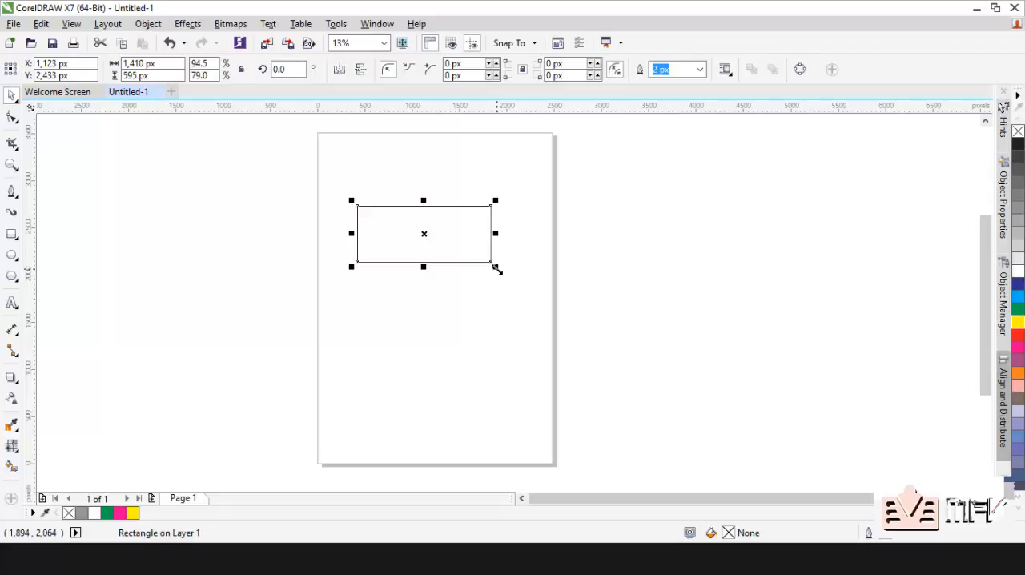
{"action": "left_click_drag", "start_coordinate": [498, 270], "coordinate": [513, 350]}
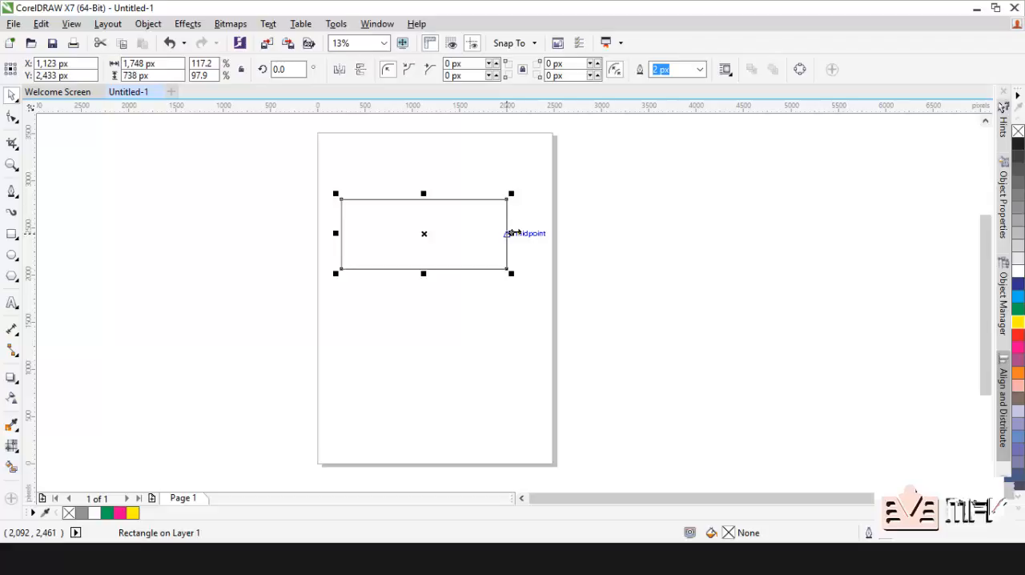
{"action": "left_click_drag", "start_coordinate": [513, 233], "coordinate": [490, 235]}
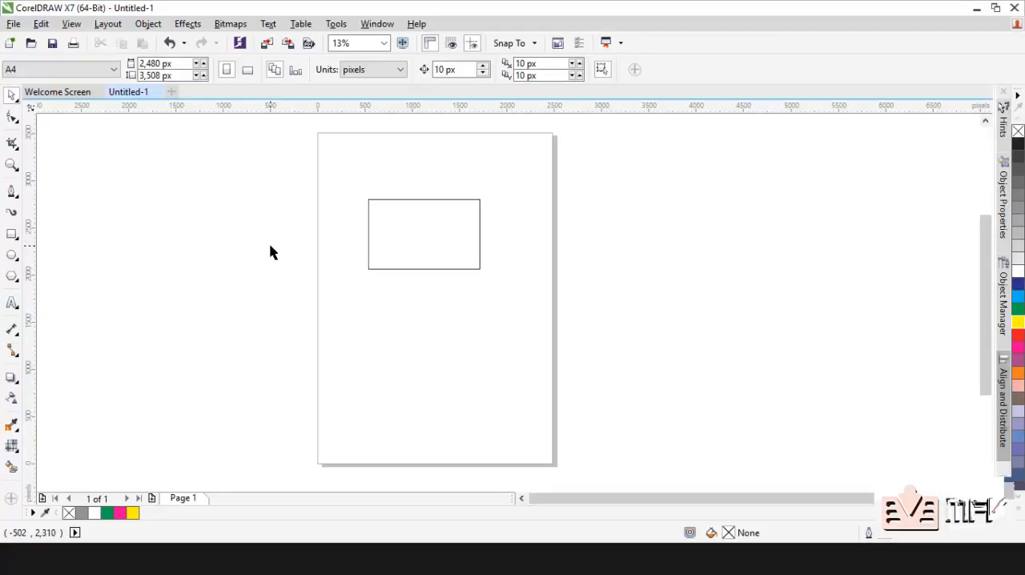
Step: Place three duplicates of the rectangle around the original: one to its left, one at the page's upper-left corner and one over the right edge
{"action": "left_click", "coordinate": [408, 232]}
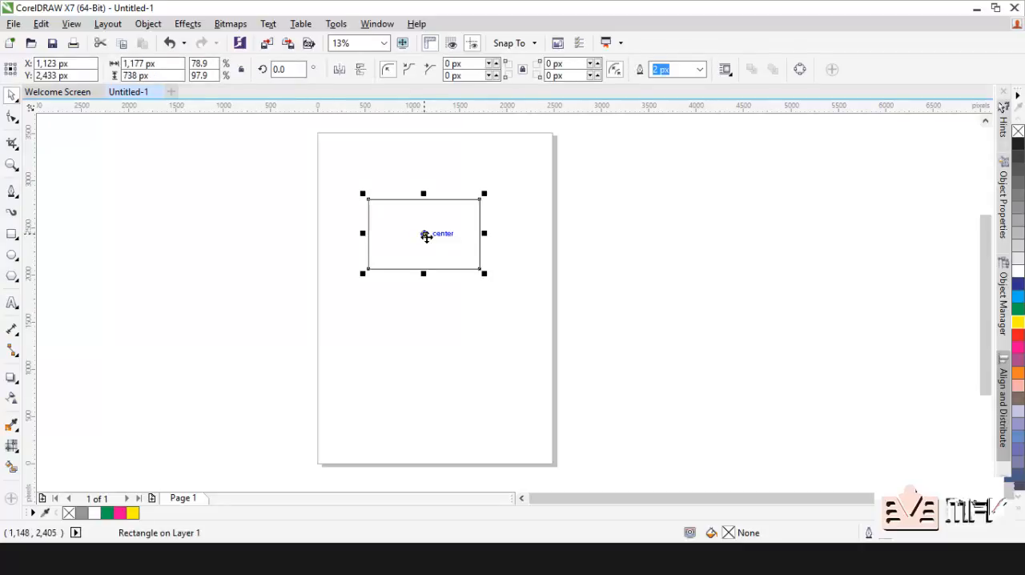
{"action": "left_click_drag", "start_coordinate": [426, 235], "coordinate": [265, 277]}
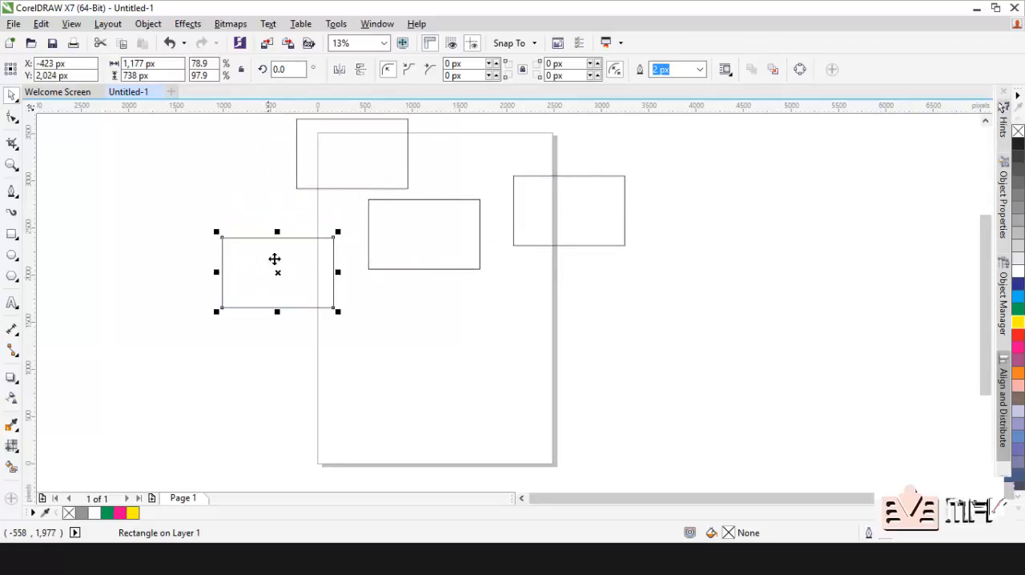
{"action": "left_click", "coordinate": [236, 213]}
Step: Move the original, right and left rectangles closer together so the original overlaps its three copies
{"action": "left_click_drag", "start_coordinate": [394, 233], "coordinate": [382, 190]}
{"action": "left_click_drag", "start_coordinate": [588, 220], "coordinate": [486, 231]}
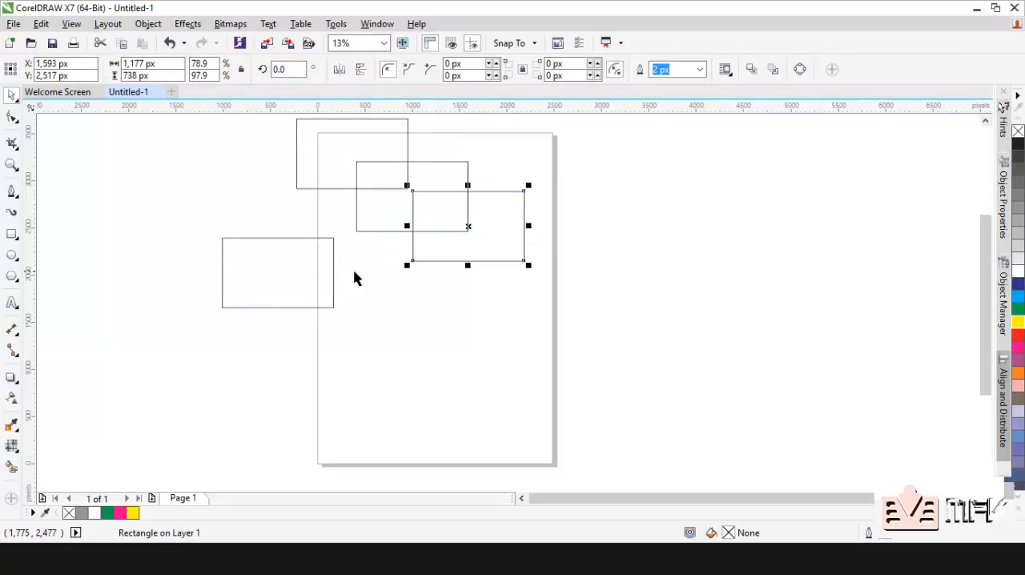
{"action": "left_click_drag", "start_coordinate": [321, 274], "coordinate": [357, 245]}
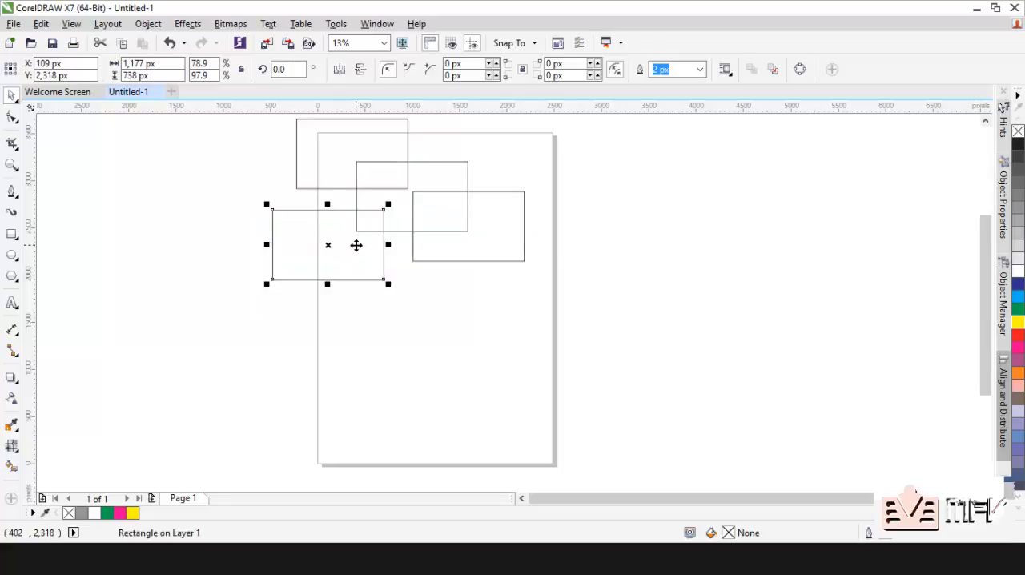
{"action": "left_click", "coordinate": [435, 288]}
Step: Select all four rectangles and move them together down and to the right, mostly onto the page
{"action": "left_click_drag", "start_coordinate": [572, 359], "coordinate": [318, 192]}
{"action": "scroll", "coordinate": [237, 120], "scroll_direction": "up", "scroll_amount": 1}
{"action": "key", "text": "ctrl+a"}
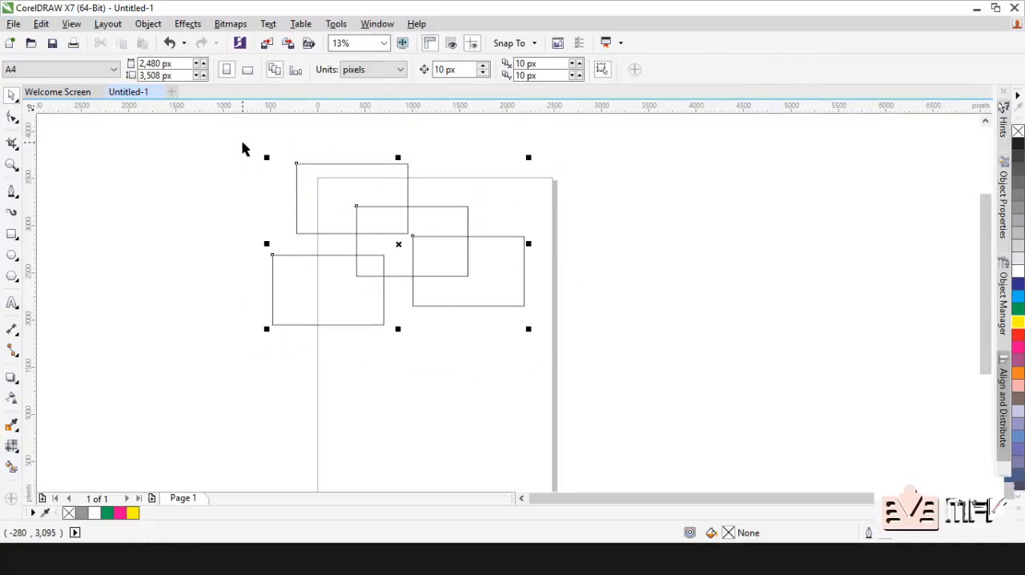
{"action": "left_click_drag", "start_coordinate": [426, 201], "coordinate": [423, 251]}
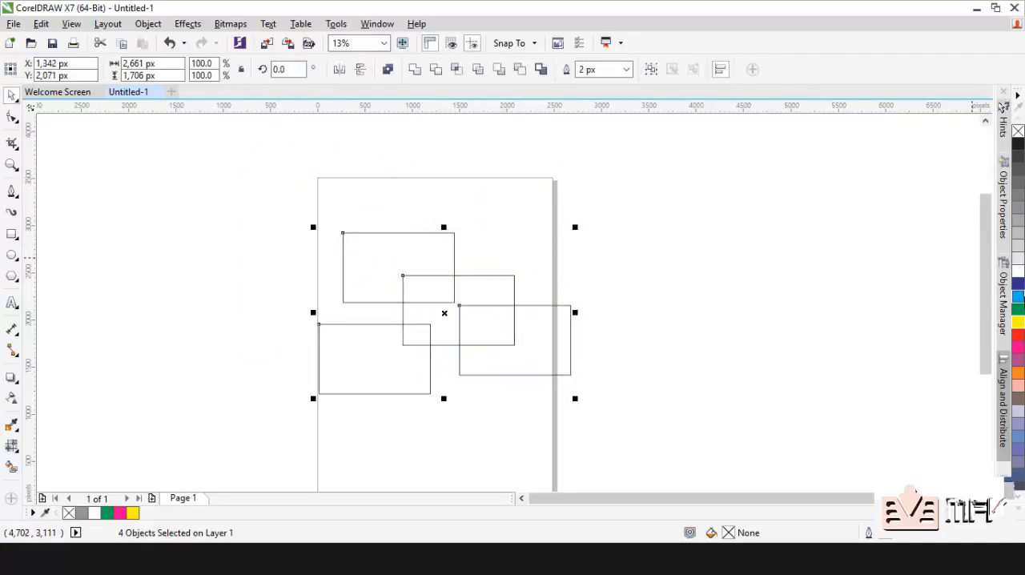
{"action": "left_click", "coordinate": [798, 266]}
Step: Fill the rightmost rectangle with green and the middle overlapping rectangle with 30% black
{"action": "left_click", "coordinate": [539, 340]}
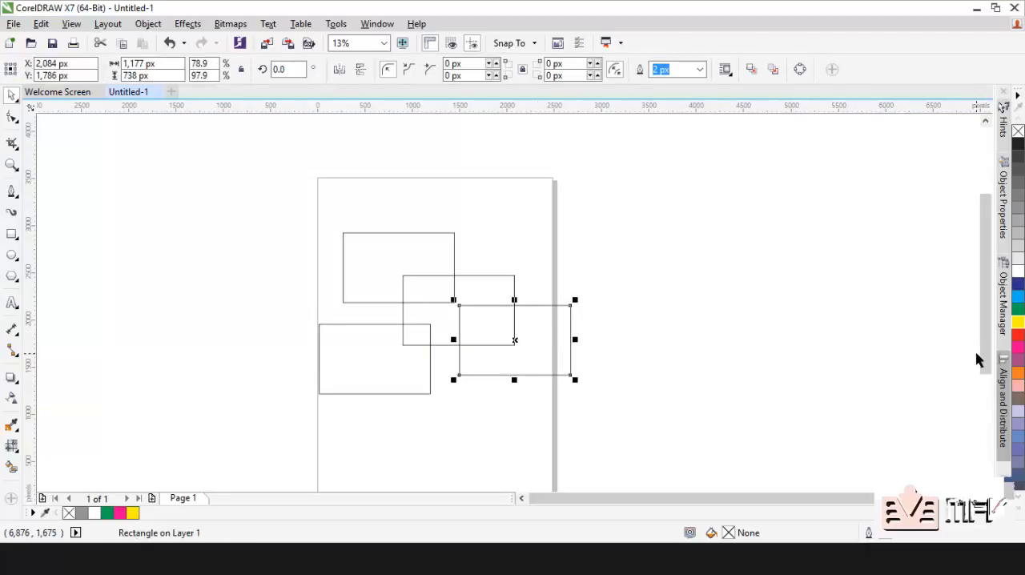
{"action": "left_click", "coordinate": [1018, 310]}
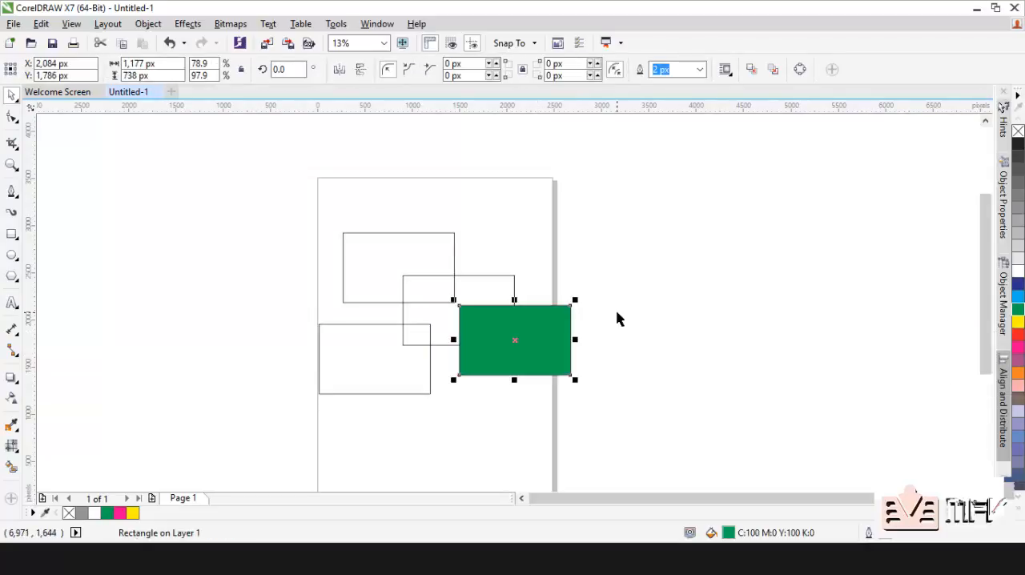
{"action": "left_click", "coordinate": [545, 280]}
{"action": "left_click", "coordinate": [494, 277]}
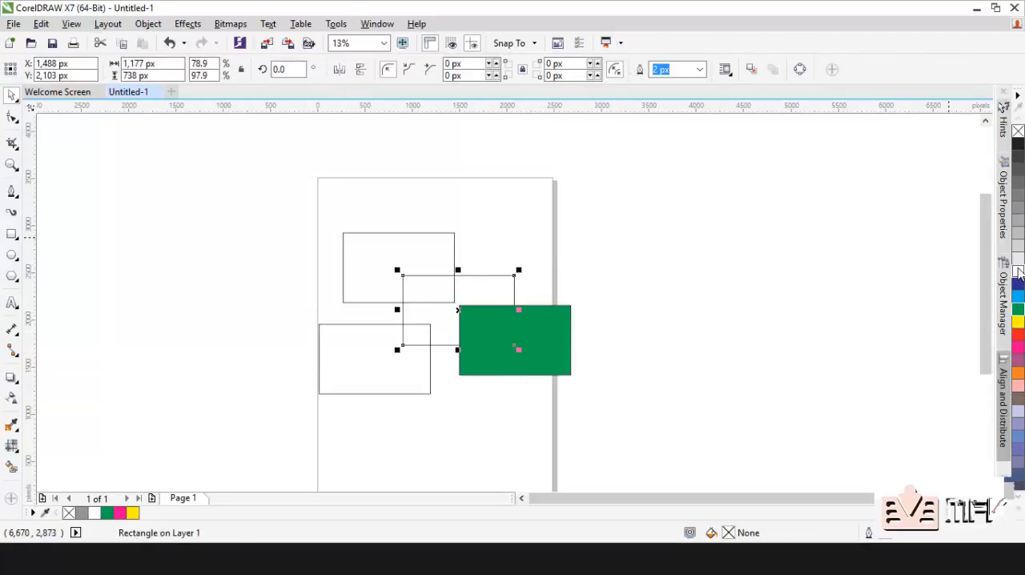
{"action": "left_click", "coordinate": [1019, 233]}
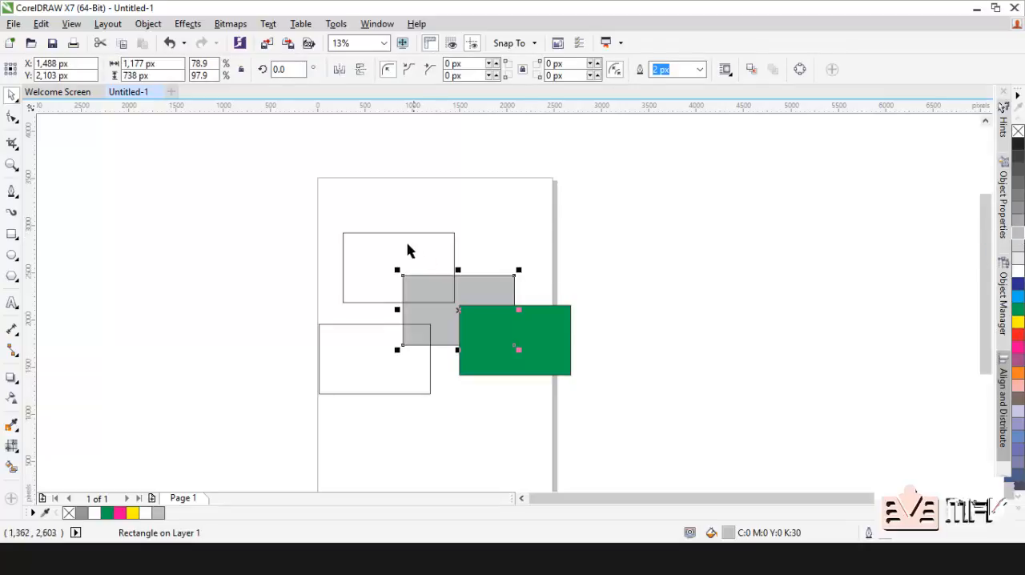
Step: Fill the upper unfilled rectangle with pink (C0 M40 Y20 K0) and the lower-left one with orange (C0 M60 Y100 K0)
{"action": "left_click", "coordinate": [407, 251]}
{"action": "left_click", "coordinate": [394, 233]}
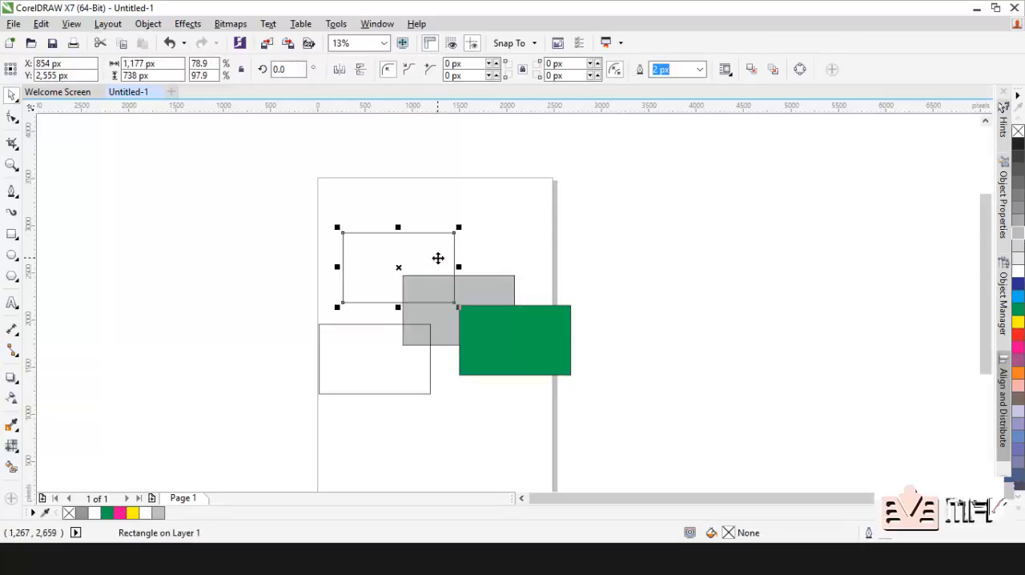
{"action": "left_click", "coordinate": [1016, 386]}
{"action": "left_click", "coordinate": [373, 357]}
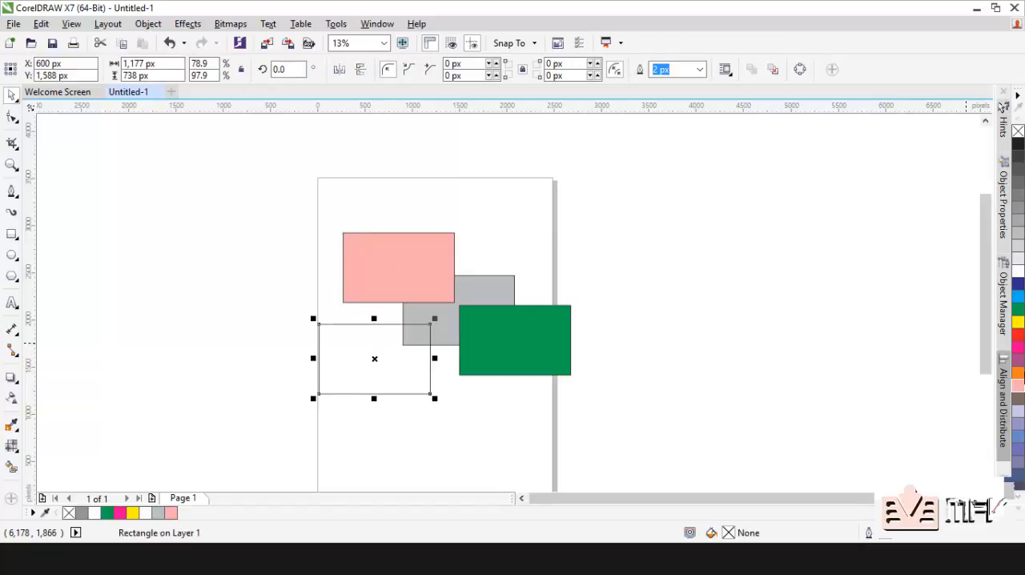
{"action": "left_click", "coordinate": [1019, 374]}
{"action": "left_click", "coordinate": [727, 313]}
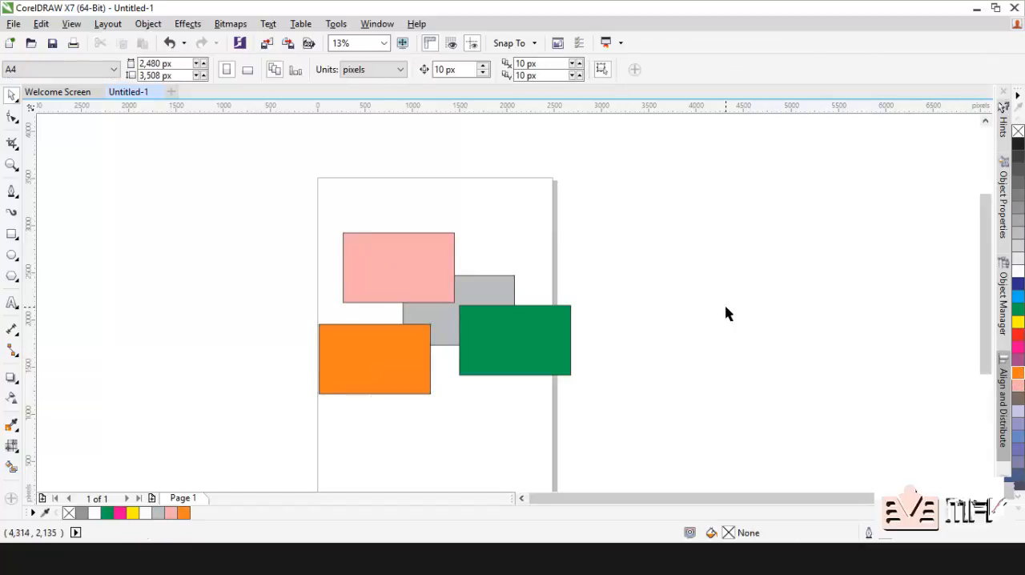
Step: Move the grey rectangle up so it sits partly behind the pink one, and move the orange rectangle up over the pink one's lower part
{"action": "left_click", "coordinate": [487, 293]}
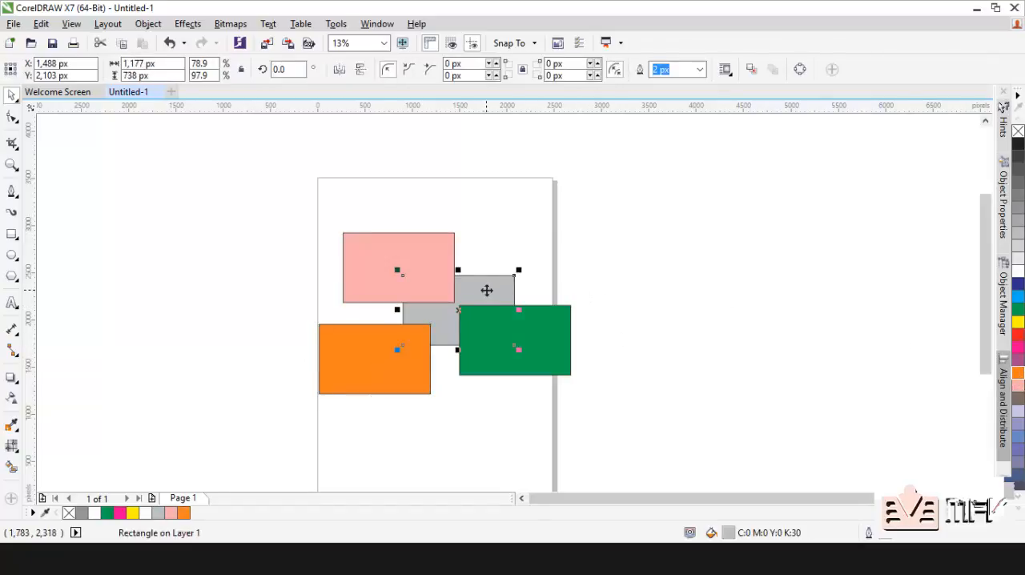
{"action": "left_click", "coordinate": [421, 268]}
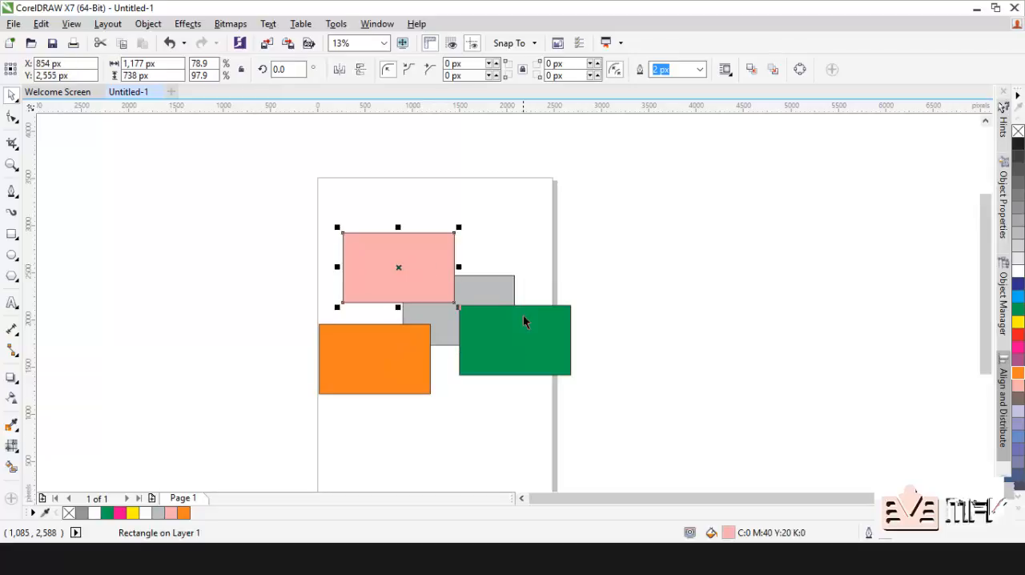
{"action": "left_click", "coordinate": [408, 347]}
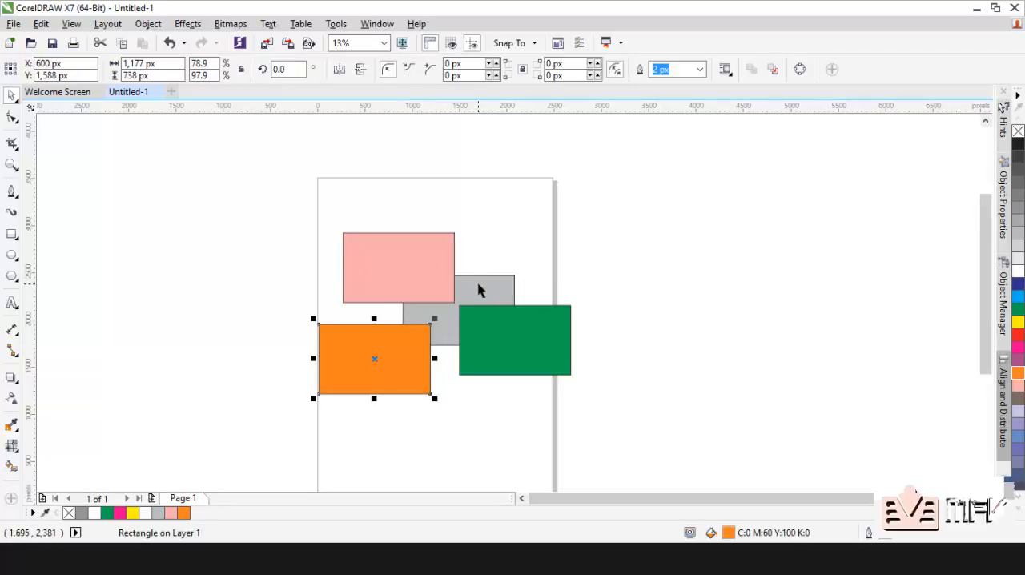
{"action": "left_click_drag", "start_coordinate": [478, 286], "coordinate": [543, 225]}
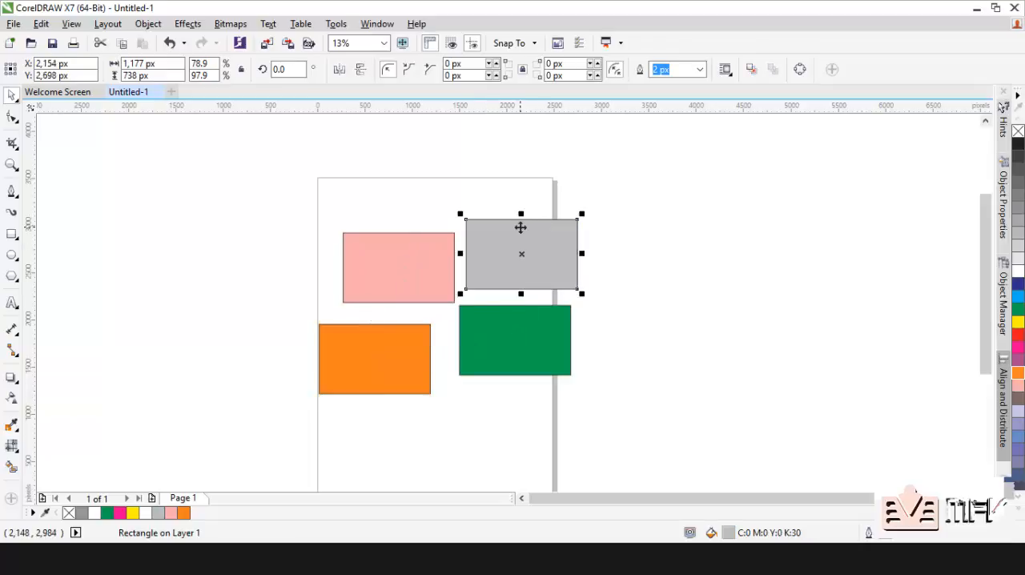
{"action": "mouse_move", "coordinate": [499, 259]}
{"action": "left_mouse_down"}
{"action": "mouse_move", "coordinate": [454, 263]}
{"action": "mouse_move", "coordinate": [489, 243]}
{"action": "mouse_move", "coordinate": [492, 256]}
{"action": "left_mouse_up"}
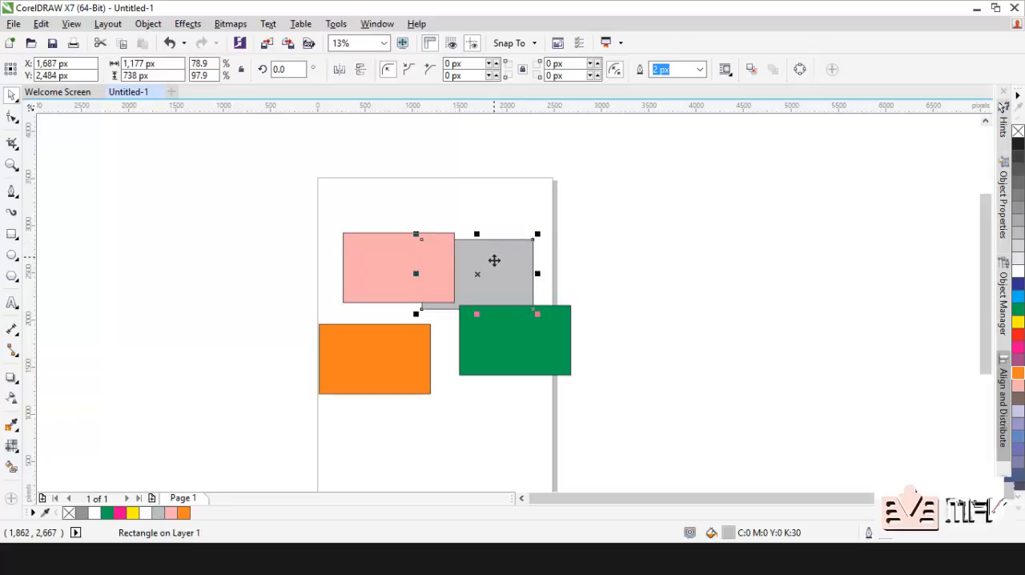
{"action": "left_click_drag", "start_coordinate": [405, 353], "coordinate": [425, 317]}
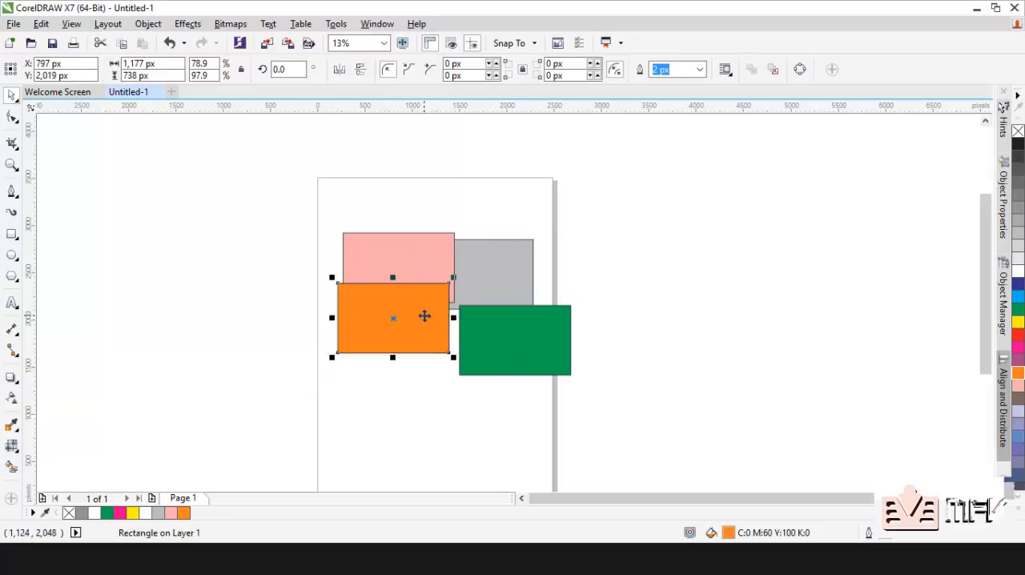
Step: Bring the grey rectangle to the front of the page and move it down over the orange rectangle's lower-left corner
{"action": "left_click", "coordinate": [483, 269]}
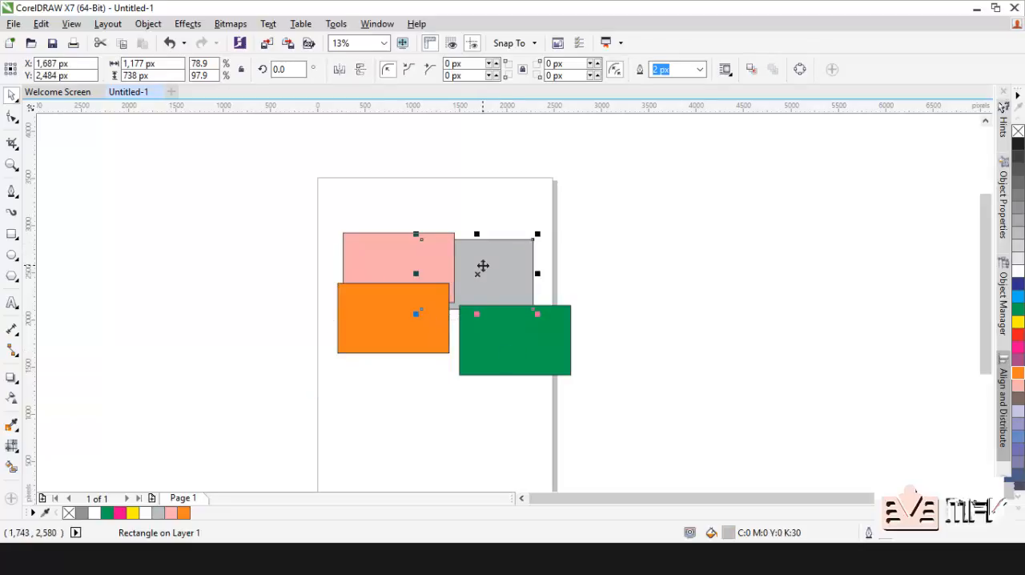
{"action": "right_click", "coordinate": [484, 269]}
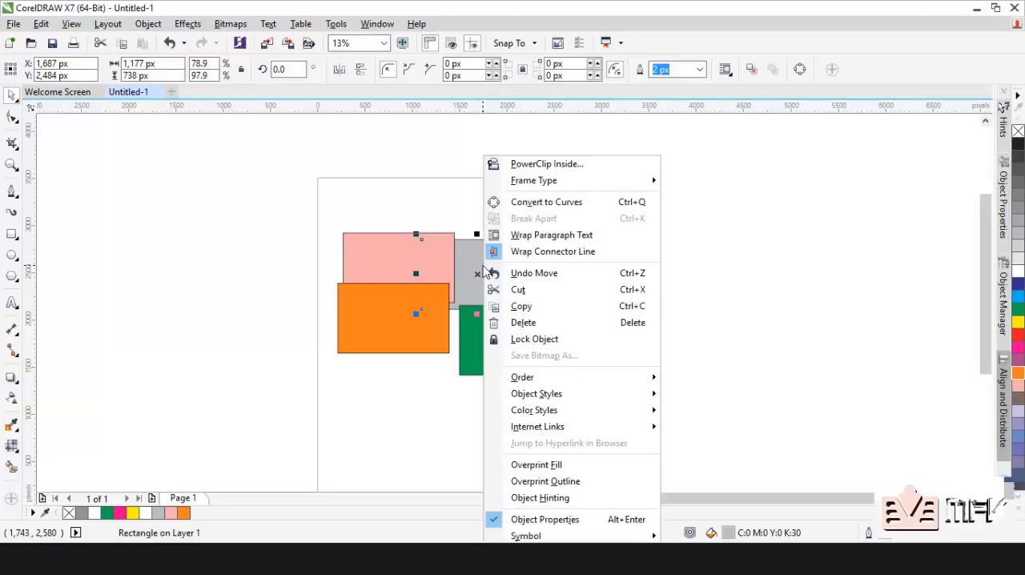
{"action": "mouse_move", "coordinate": [601, 385]}
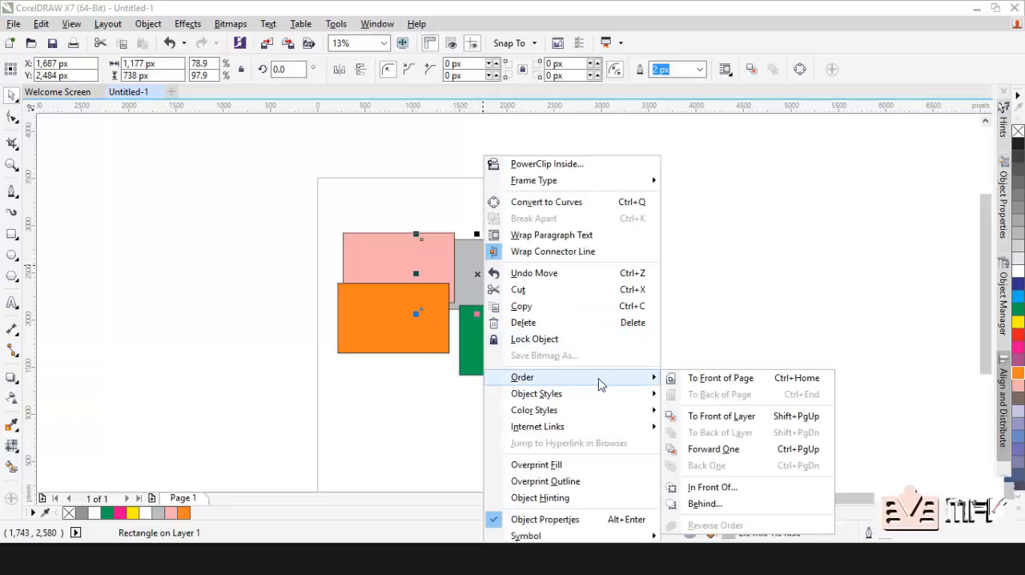
{"action": "left_click", "coordinate": [694, 389]}
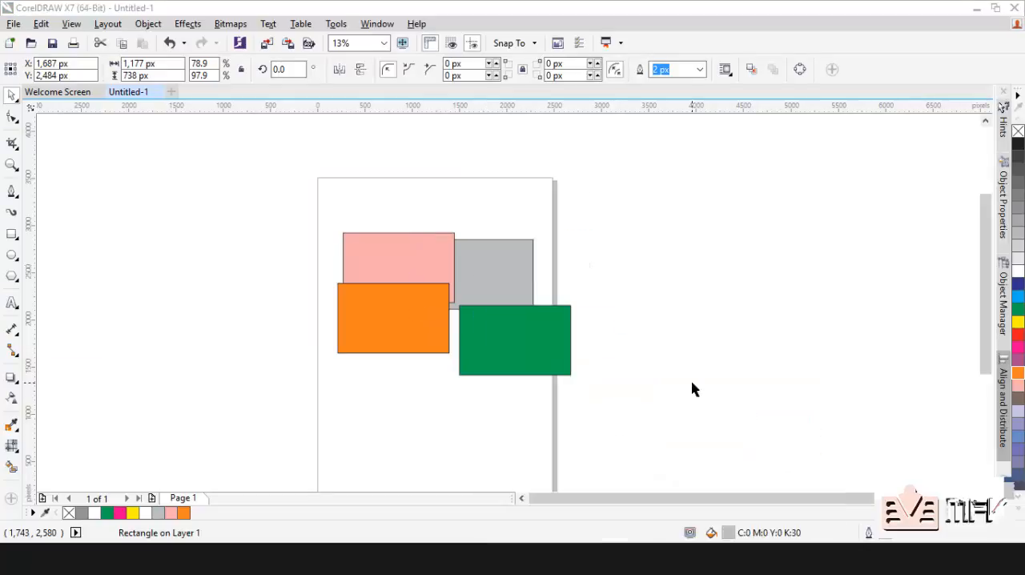
{"action": "left_click_drag", "start_coordinate": [487, 279], "coordinate": [346, 363]}
Step: Move the green rectangle up behind the pink one's upper-right corner and shift the orange rectangle slightly up and left
{"action": "left_click", "coordinate": [423, 253]}
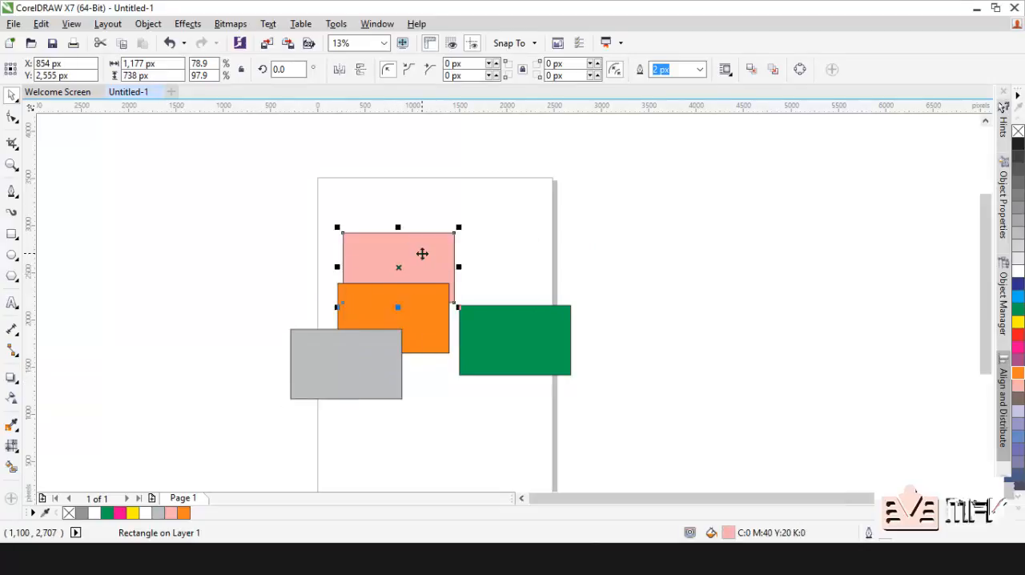
{"action": "left_click_drag", "start_coordinate": [519, 360], "coordinate": [484, 231]}
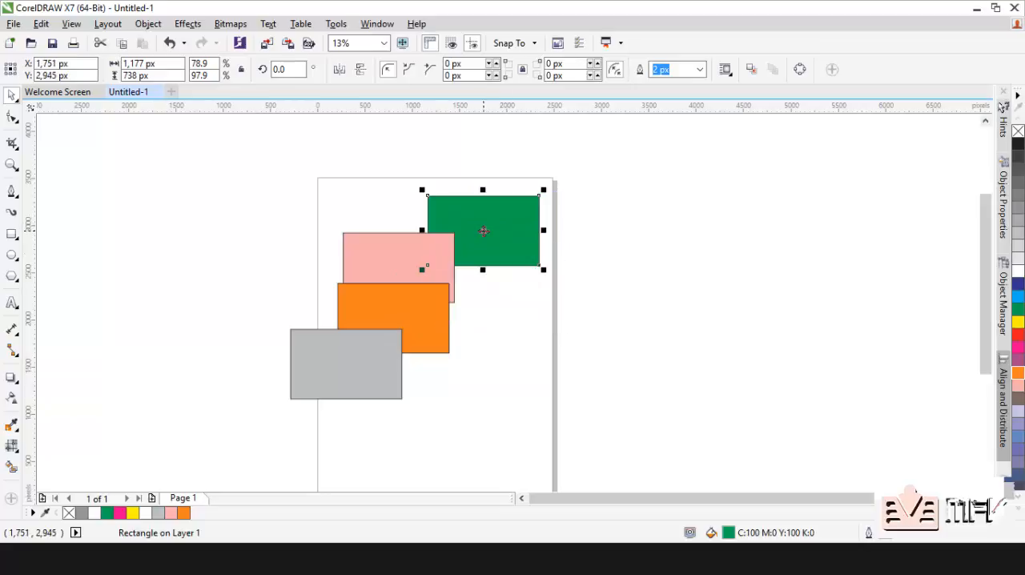
{"action": "left_click_drag", "start_coordinate": [428, 336], "coordinate": [418, 326]}
{"action": "left_click", "coordinate": [484, 231]}
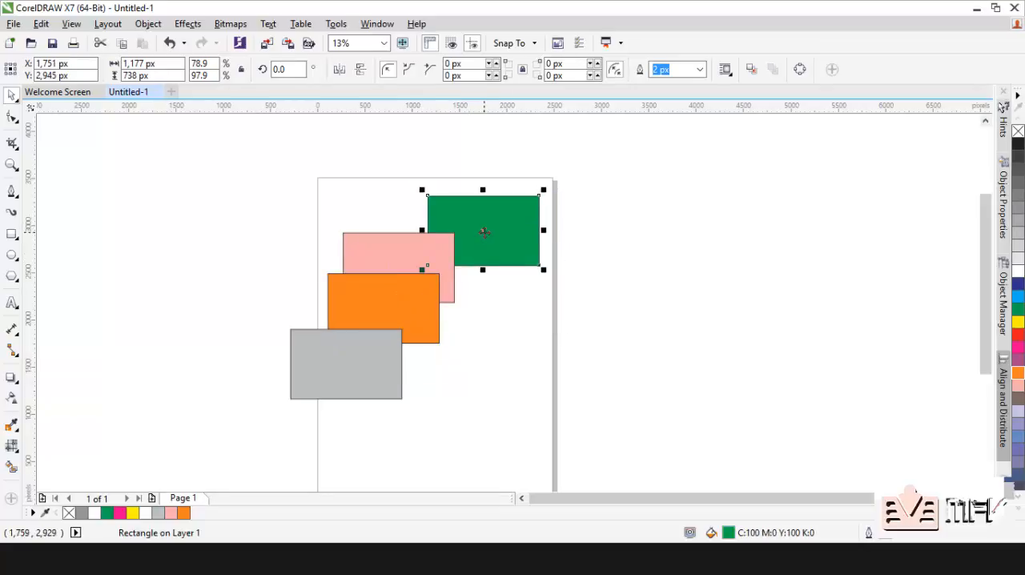
{"action": "left_click", "coordinate": [396, 238]}
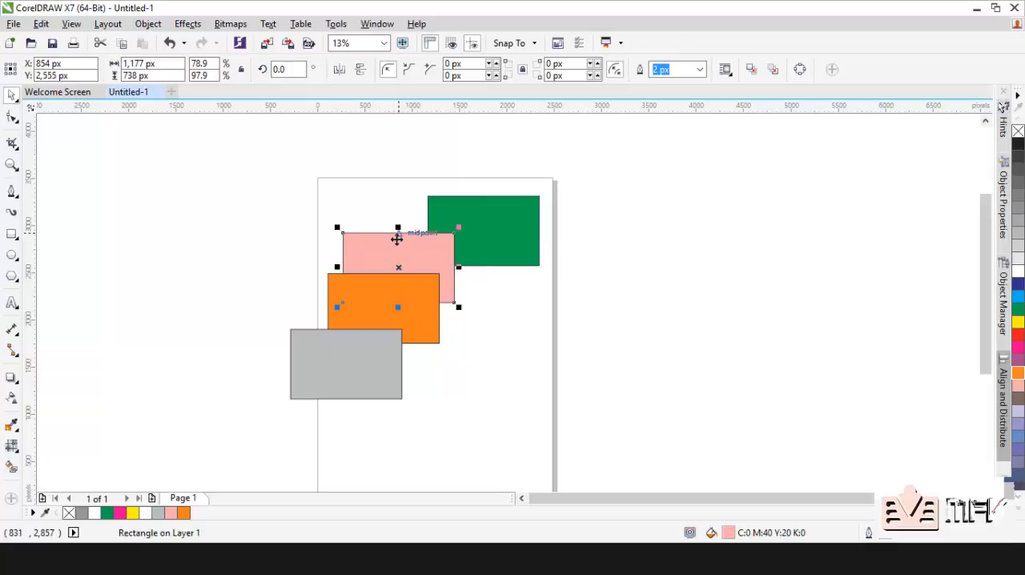
{"action": "left_click", "coordinate": [355, 360]}
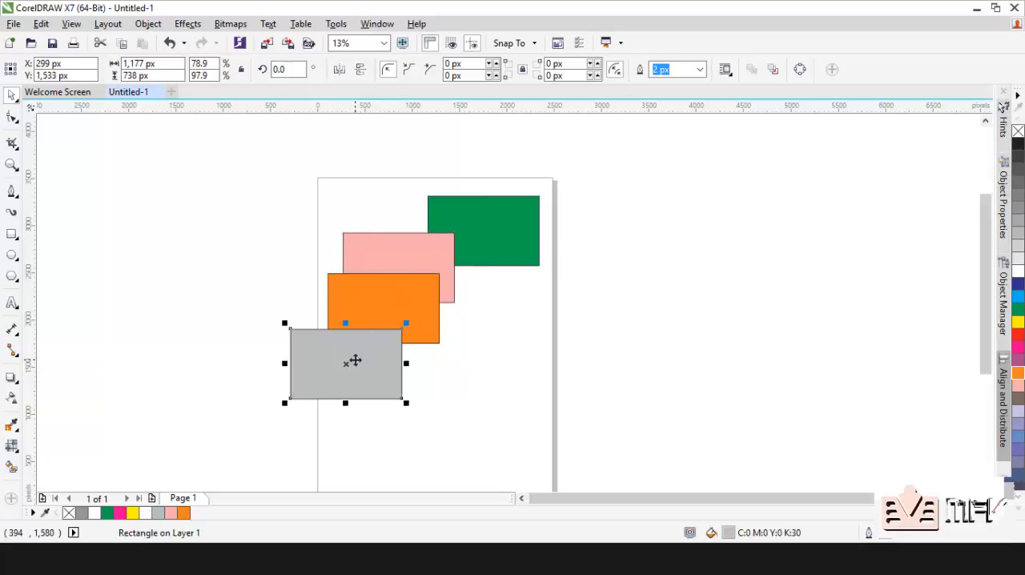
{"action": "left_click", "coordinate": [380, 292]}
{"action": "left_click", "coordinate": [405, 254]}
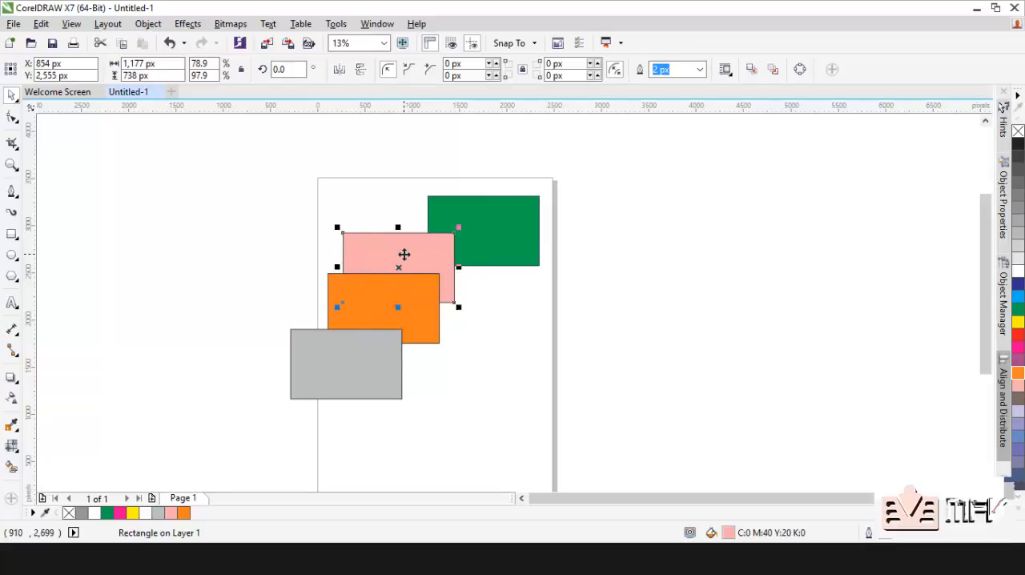
Step: Order the green rectangle in front of the orange one and move it down over the pink and orange rectangles
{"action": "left_click", "coordinate": [482, 221]}
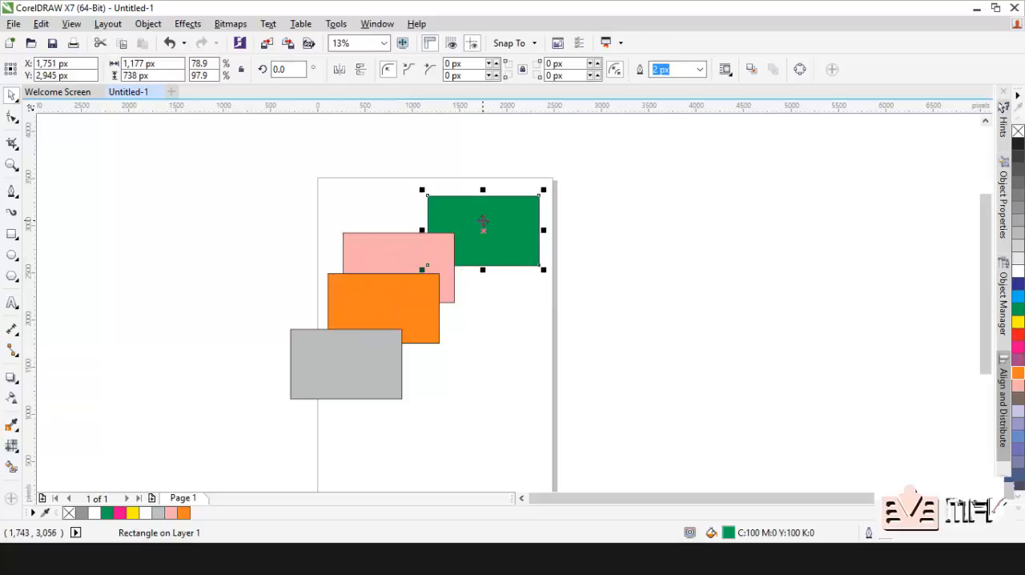
{"action": "right_click", "coordinate": [483, 220]}
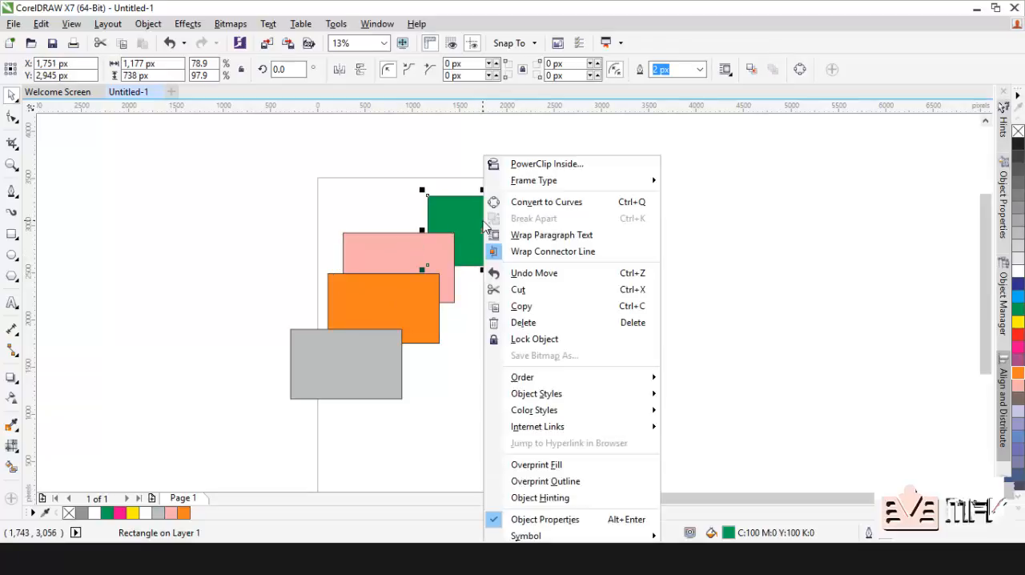
{"action": "mouse_move", "coordinate": [592, 382]}
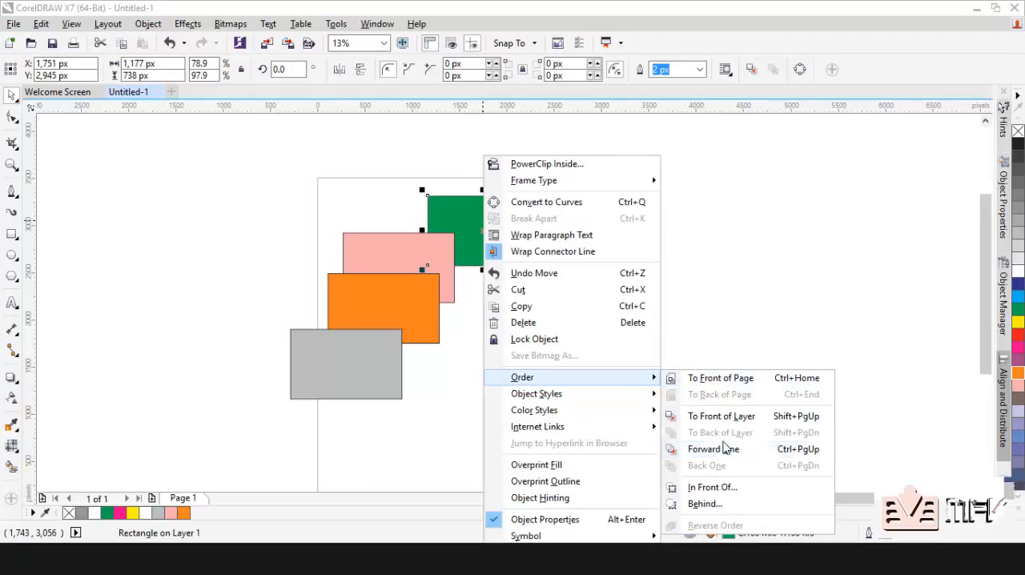
{"action": "left_click", "coordinate": [713, 488]}
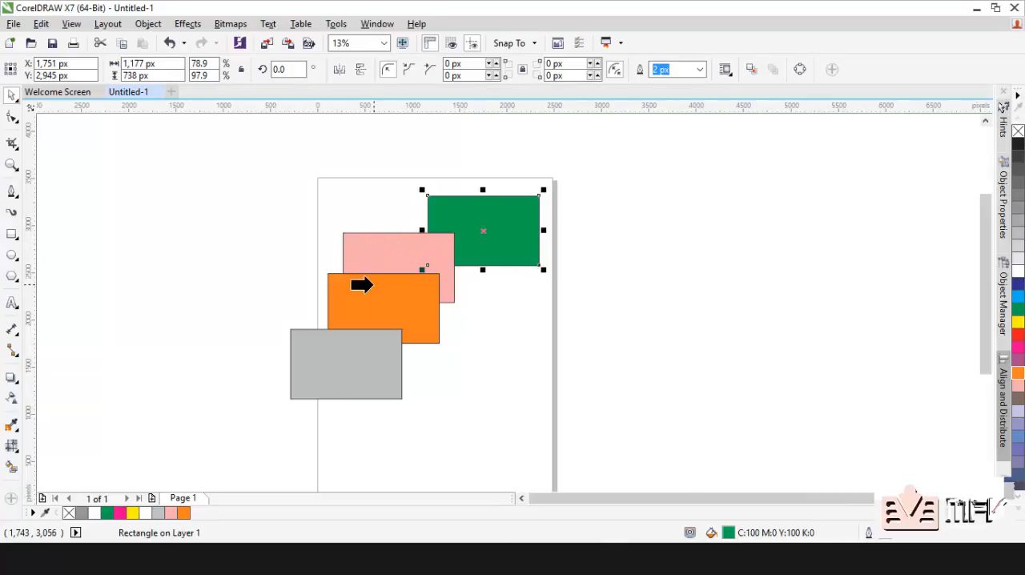
{"action": "left_click", "coordinate": [373, 283]}
{"action": "left_click_drag", "start_coordinate": [474, 229], "coordinate": [459, 266]}
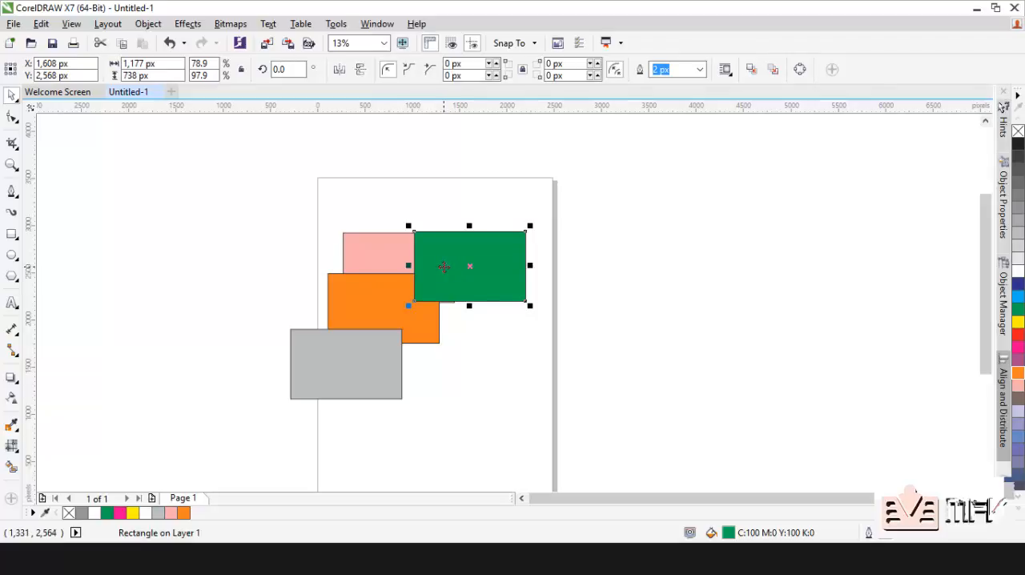
Step: Order the green rectangle behind the pink one and clear the selection
{"action": "right_click", "coordinate": [443, 267]}
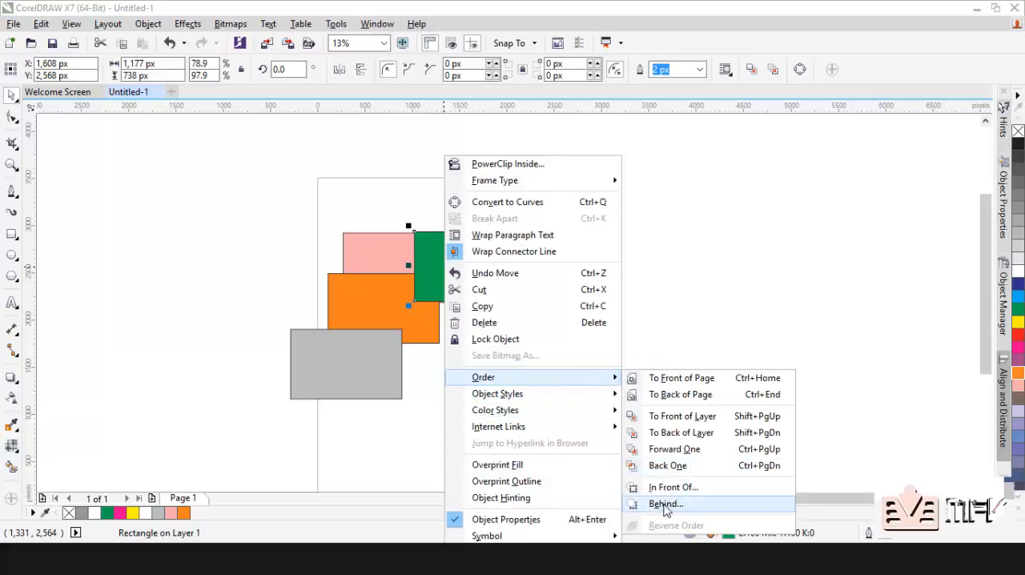
{"action": "left_click", "coordinate": [661, 505]}
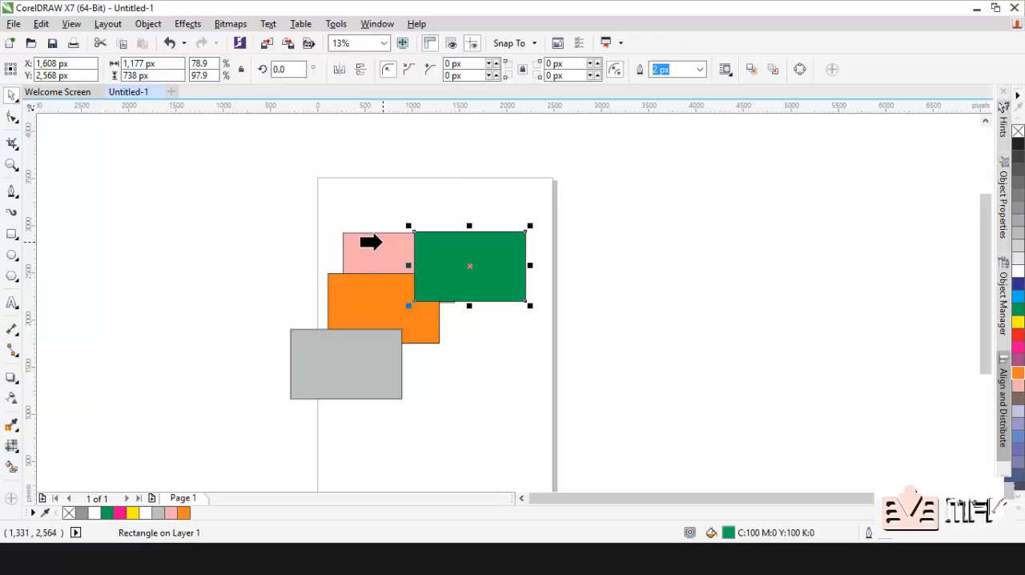
{"action": "left_click", "coordinate": [381, 243]}
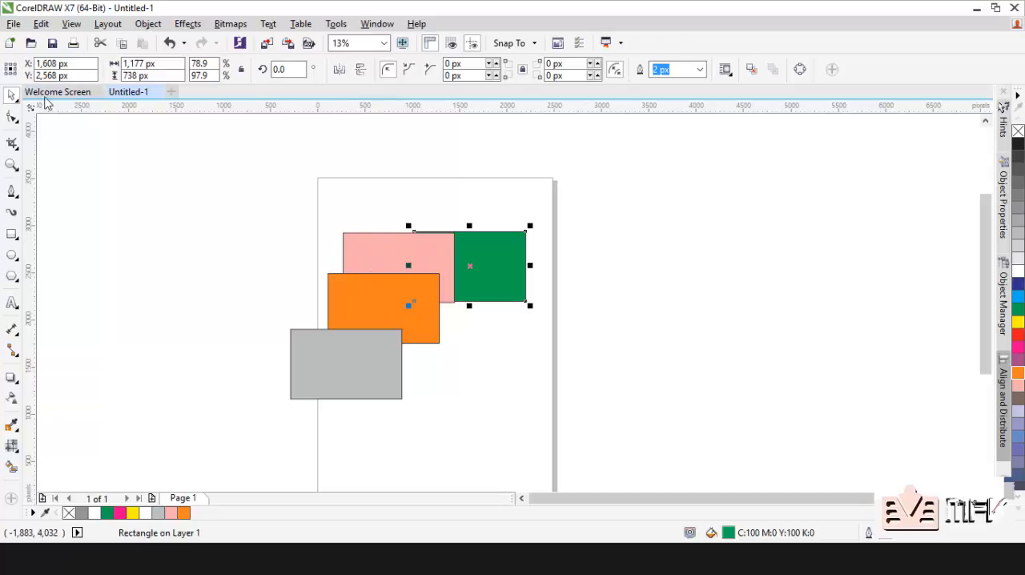
{"action": "left_click", "coordinate": [208, 172]}
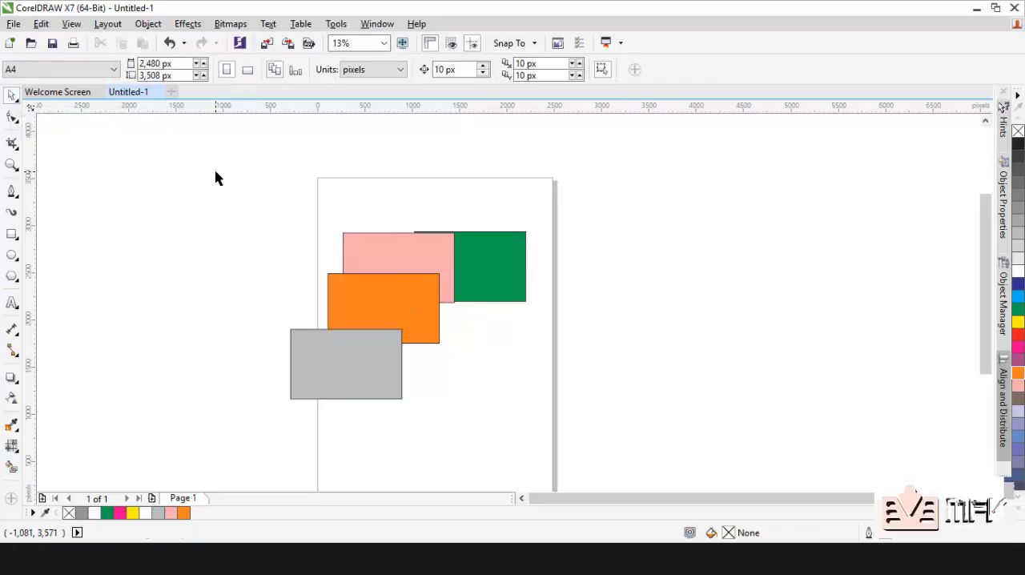
Step: Move the green rectangle toward the page's upper-right corner, and shift all four rectangles together slightly up and right
{"action": "left_click_drag", "start_coordinate": [504, 262], "coordinate": [518, 224]}
{"action": "left_click_drag", "start_coordinate": [247, 168], "coordinate": [636, 415]}
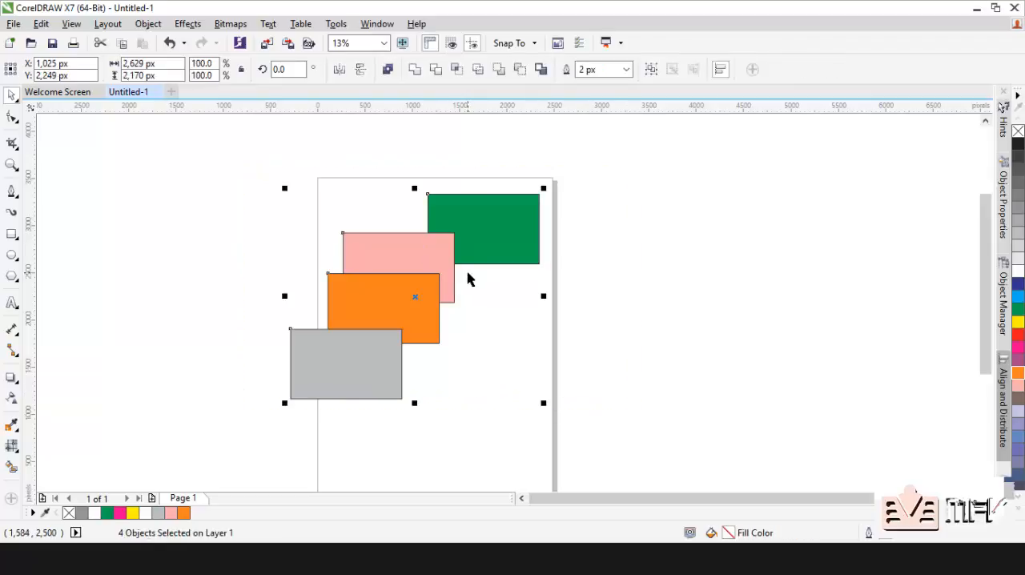
{"action": "mouse_move", "coordinate": [448, 263]}
{"action": "left_mouse_down"}
{"action": "mouse_move", "coordinate": [462, 254]}
{"action": "mouse_move", "coordinate": [448, 248]}
{"action": "left_mouse_up"}
{"action": "left_click_drag", "start_coordinate": [249, 177], "coordinate": [618, 421]}
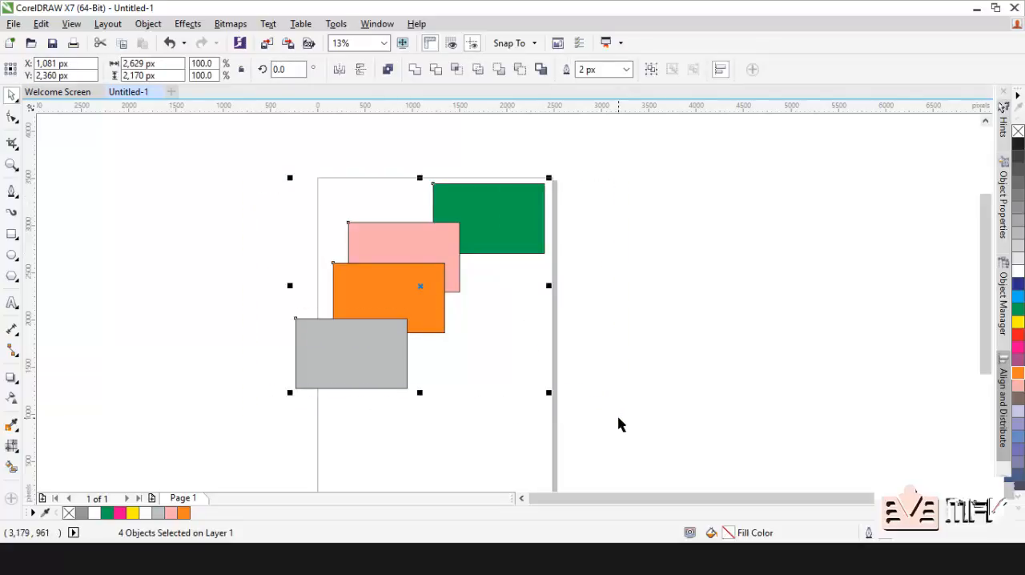
{"action": "left_click", "coordinate": [611, 363]}
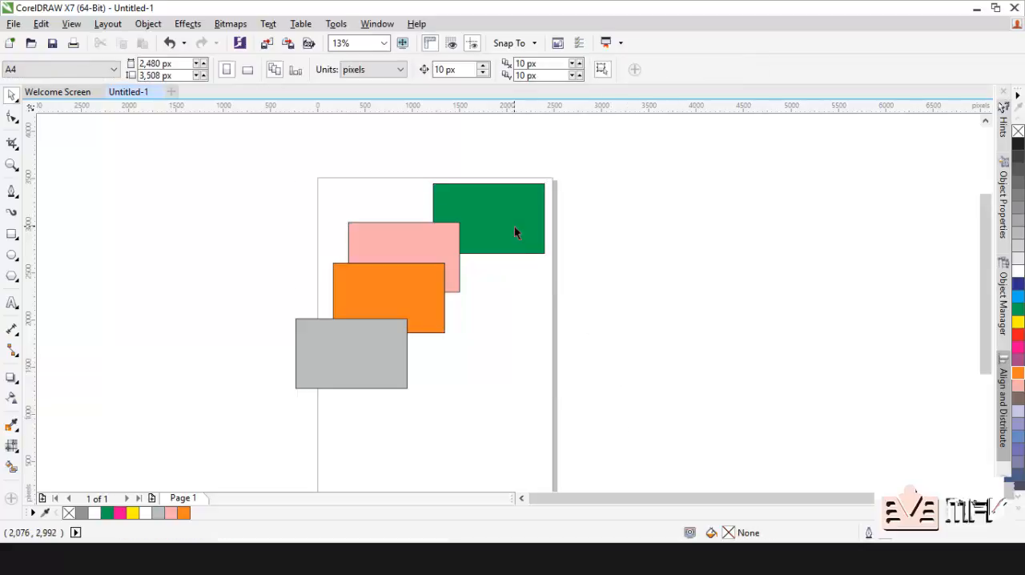
Step: Move the pink, orange and grey rectangles up and right to form an evenly stepped diagonal cascade below the green one
{"action": "left_click_drag", "start_coordinate": [446, 258], "coordinate": [484, 245]}
{"action": "left_click_drag", "start_coordinate": [393, 285], "coordinate": [394, 267]}
{"action": "left_click_drag", "start_coordinate": [359, 344], "coordinate": [371, 287]}
{"action": "left_click", "coordinate": [465, 447]}
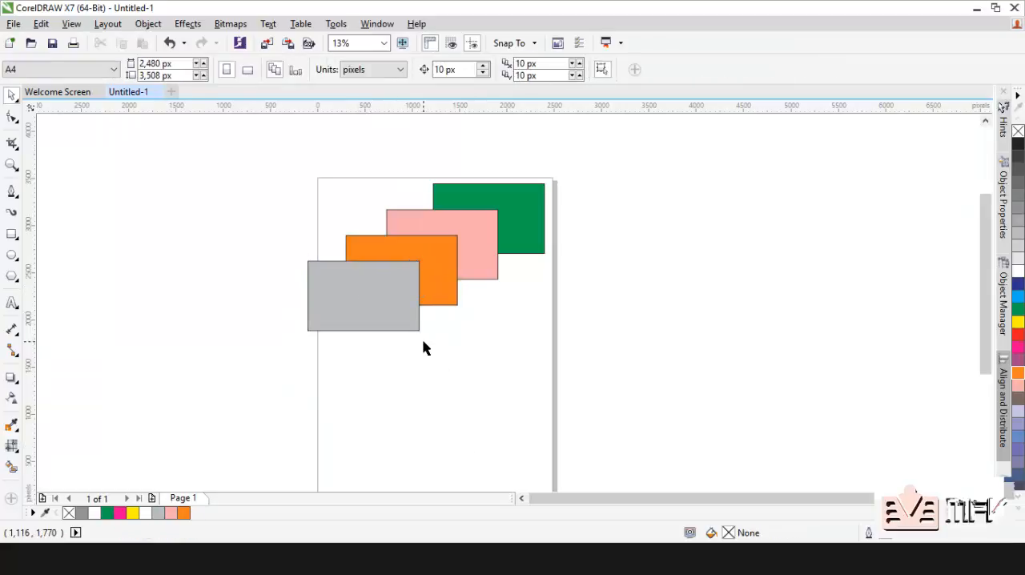
Step: Move the grey rectangle left and slightly down, farther over the page's left edge, and select the orange rectangle
{"action": "left_click", "coordinate": [405, 274]}
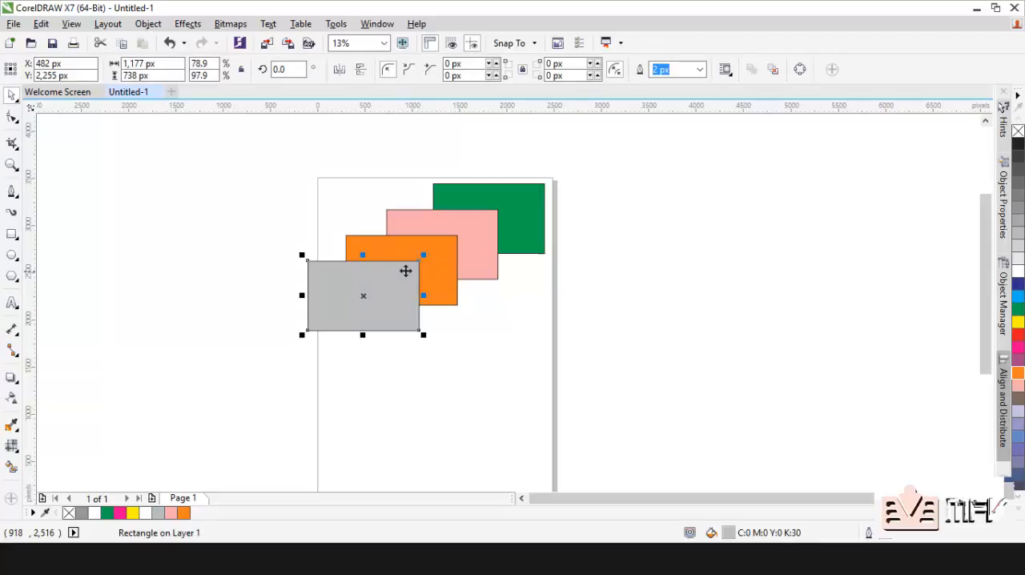
{"action": "left_click_drag", "start_coordinate": [404, 272], "coordinate": [355, 286]}
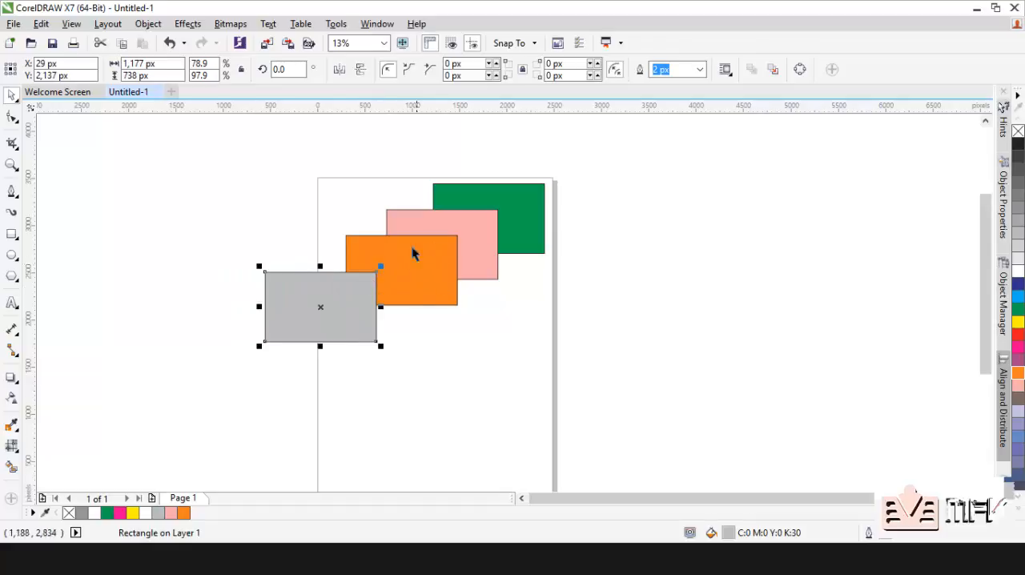
{"action": "left_click", "coordinate": [434, 260]}
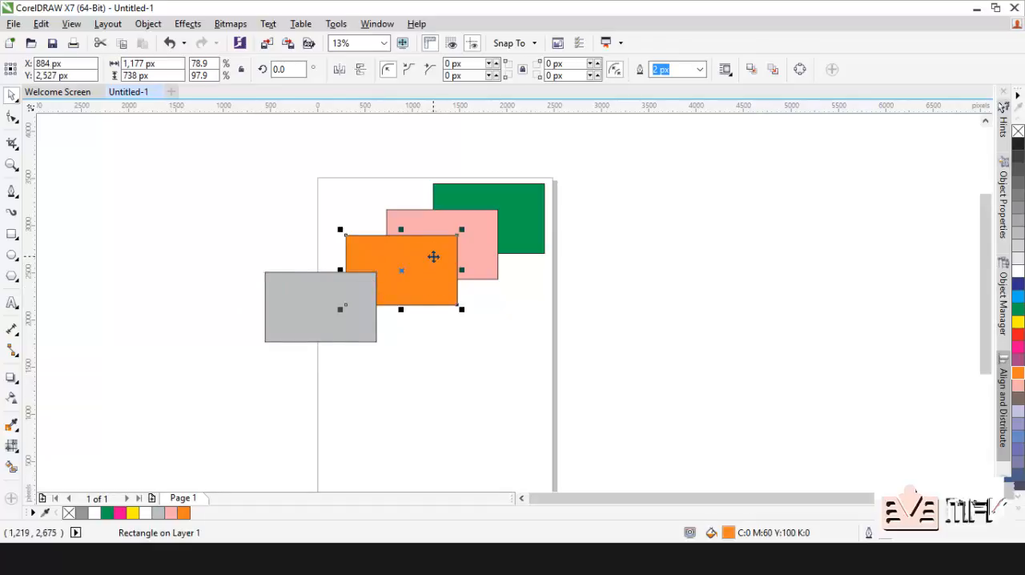
Step: Place the grey rectangle inside the orange rectangle as a PowerClip, and undo the operation
{"action": "left_click", "coordinate": [327, 290]}
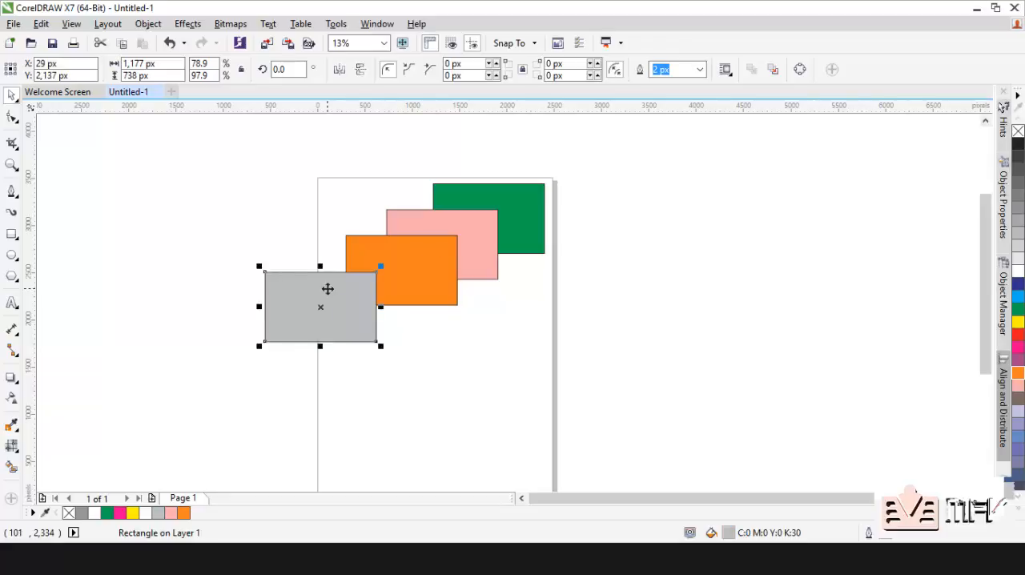
{"action": "left_click", "coordinate": [402, 257]}
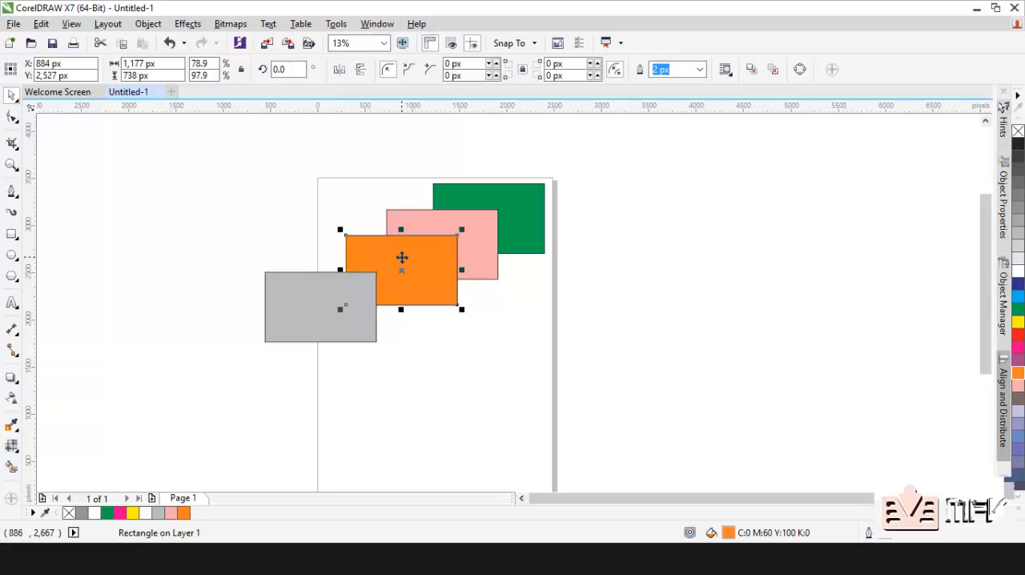
{"action": "left_click", "coordinate": [288, 291]}
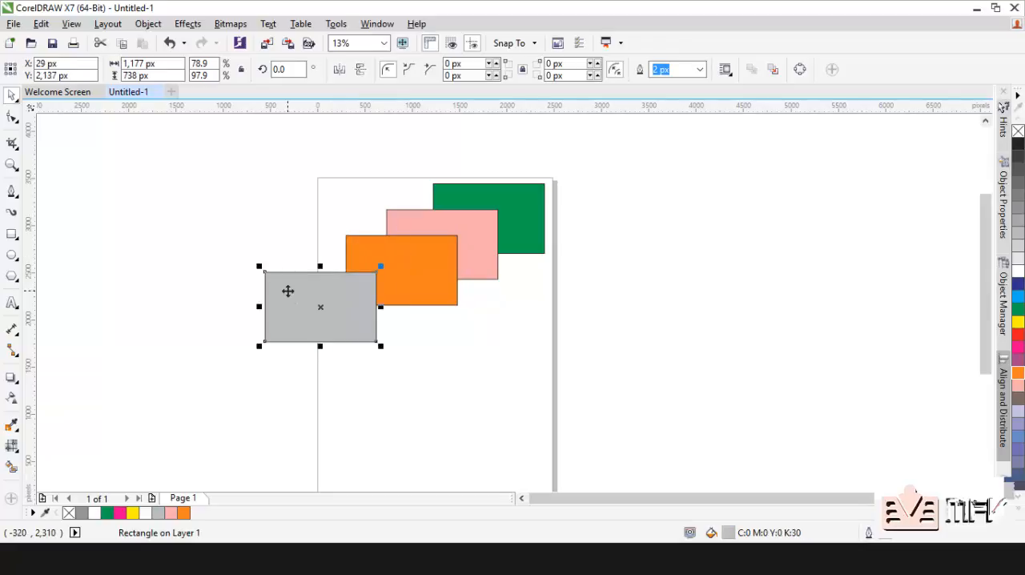
{"action": "right_click", "coordinate": [287, 291]}
{"action": "key", "text": "Escape"}
{"action": "right_click", "coordinate": [307, 284]}
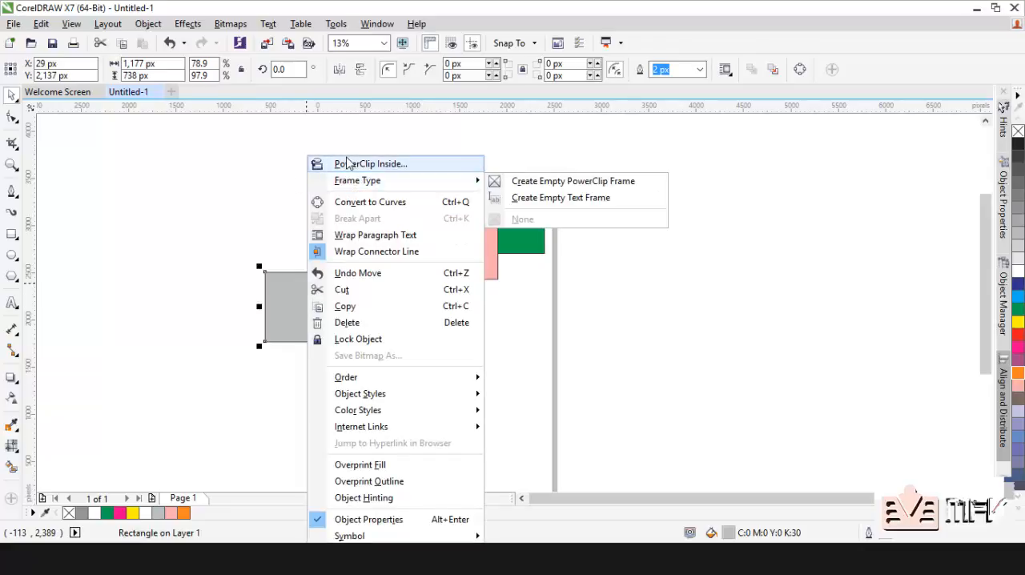
{"action": "left_click", "coordinate": [356, 164]}
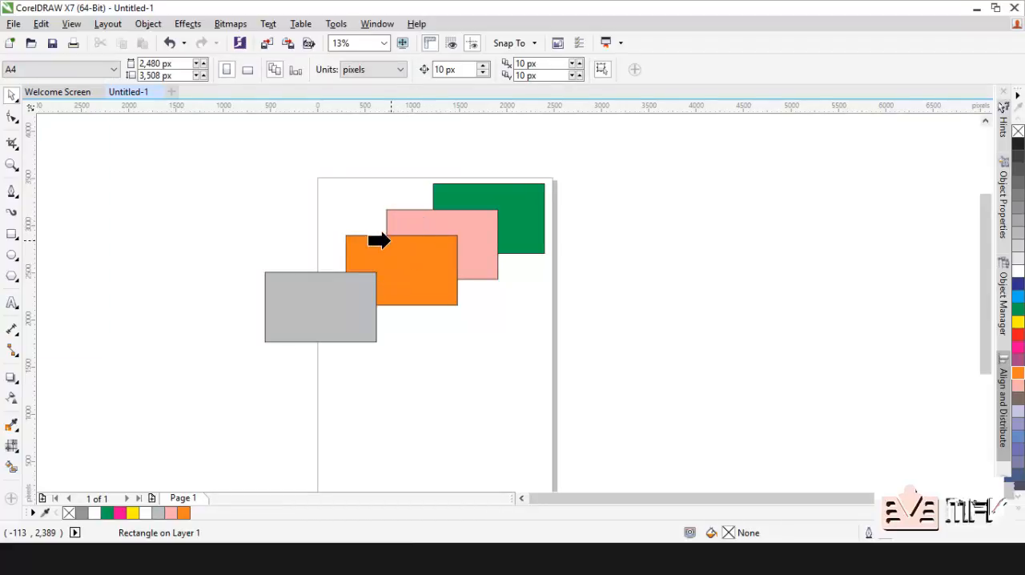
{"action": "left_click", "coordinate": [362, 248]}
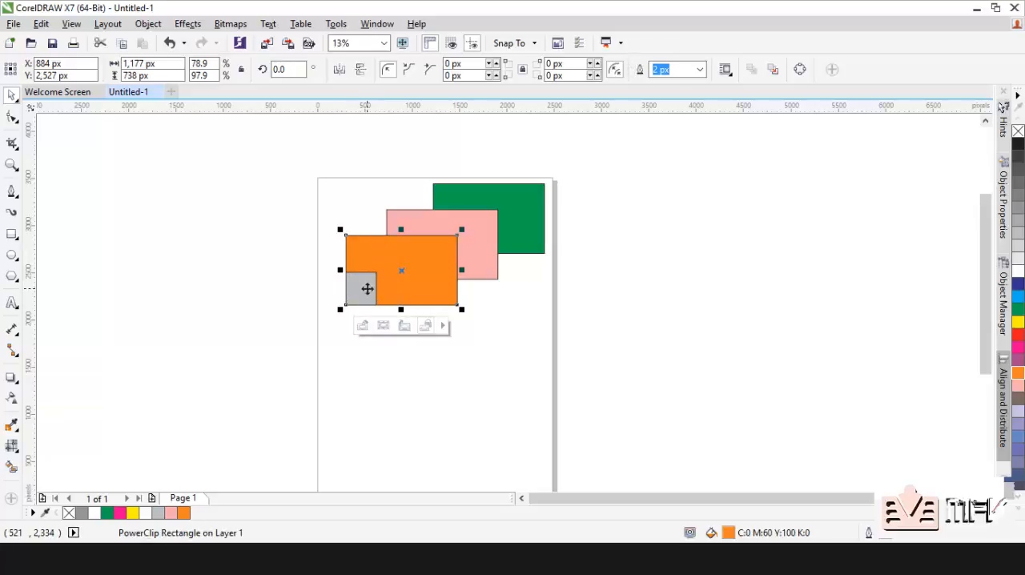
{"action": "key", "text": "ctrl+z"}
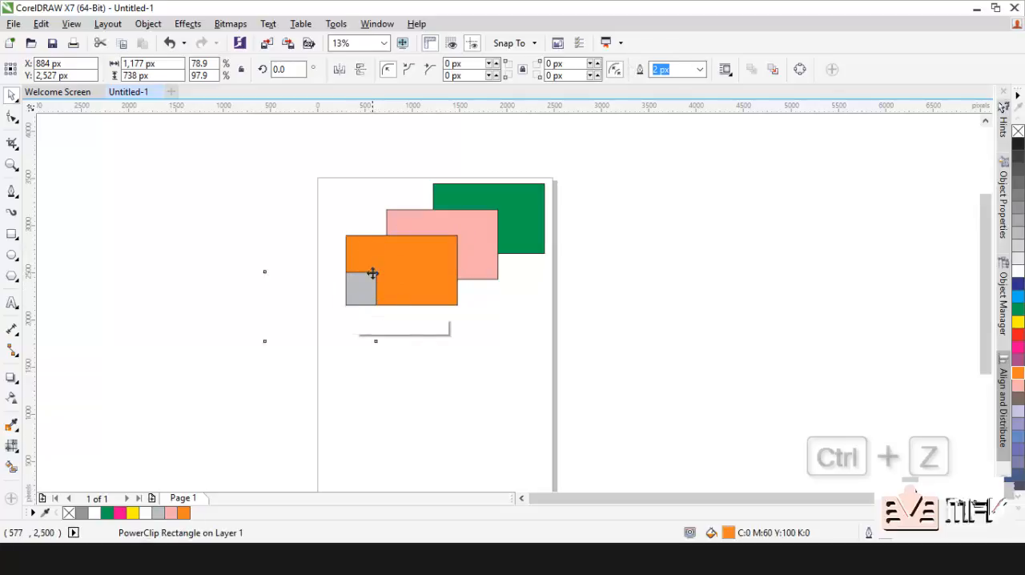
{"action": "left_click", "coordinate": [307, 230]}
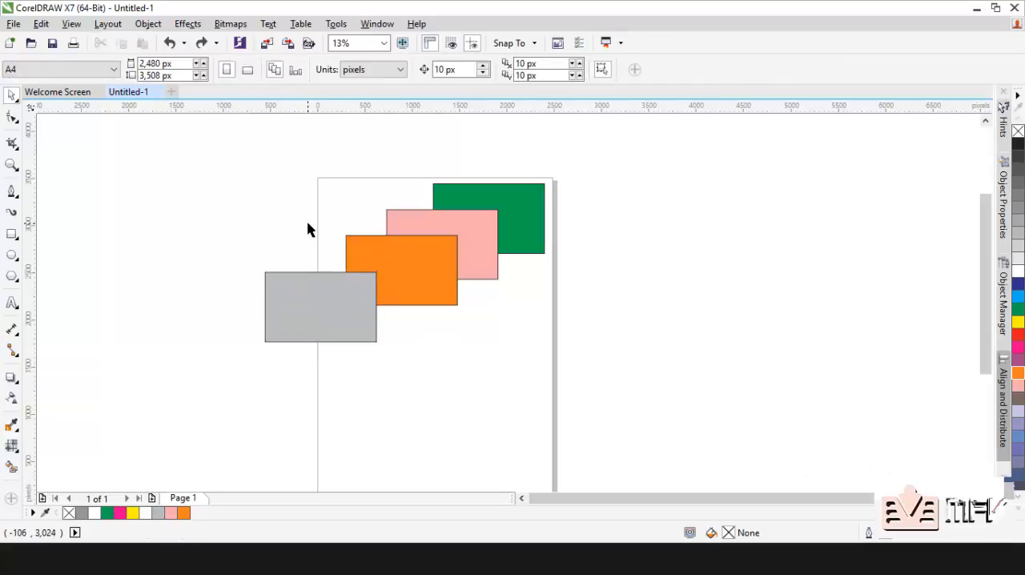
Step: PowerClip the grey rectangle inside the orange rectangle's frame and clear the selection
{"action": "left_click", "coordinate": [313, 298]}
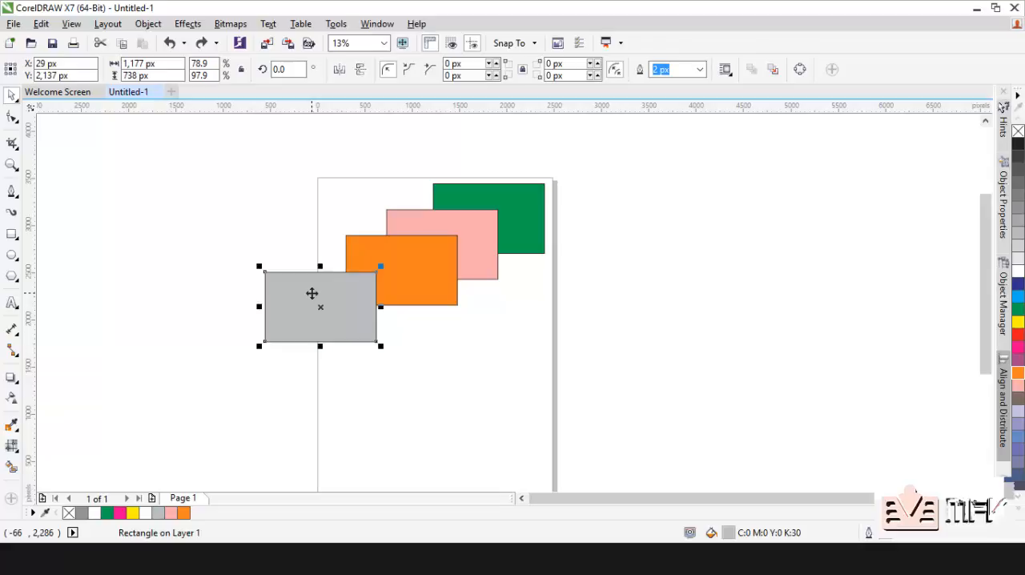
{"action": "left_click", "coordinate": [154, 25]}
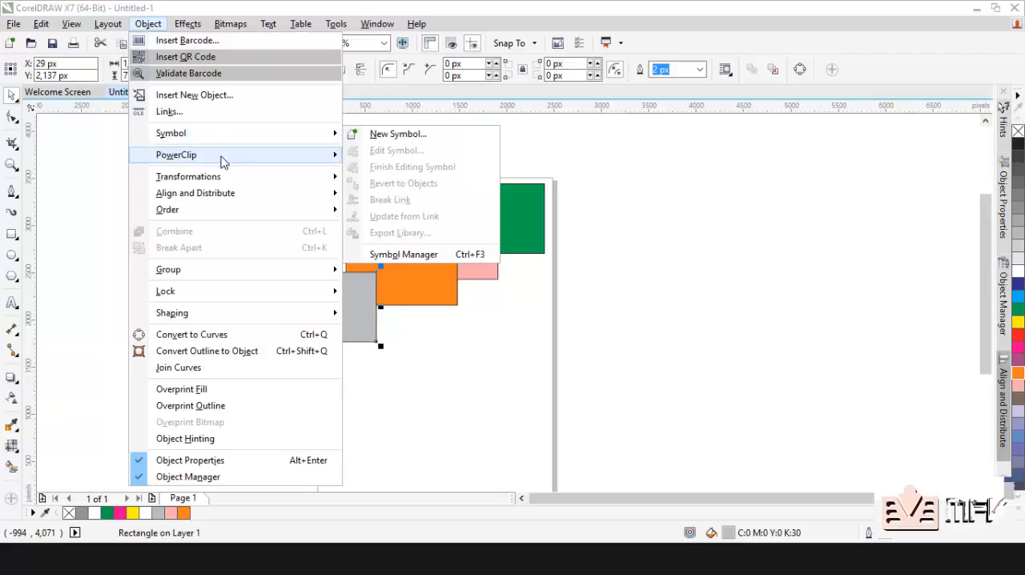
{"action": "mouse_move", "coordinate": [224, 163]}
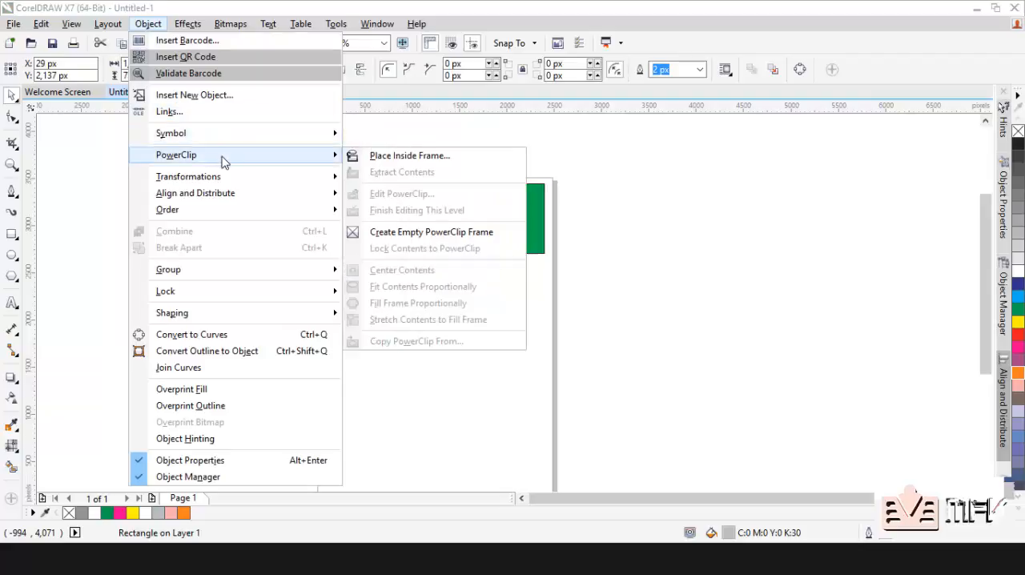
{"action": "left_click", "coordinate": [387, 156]}
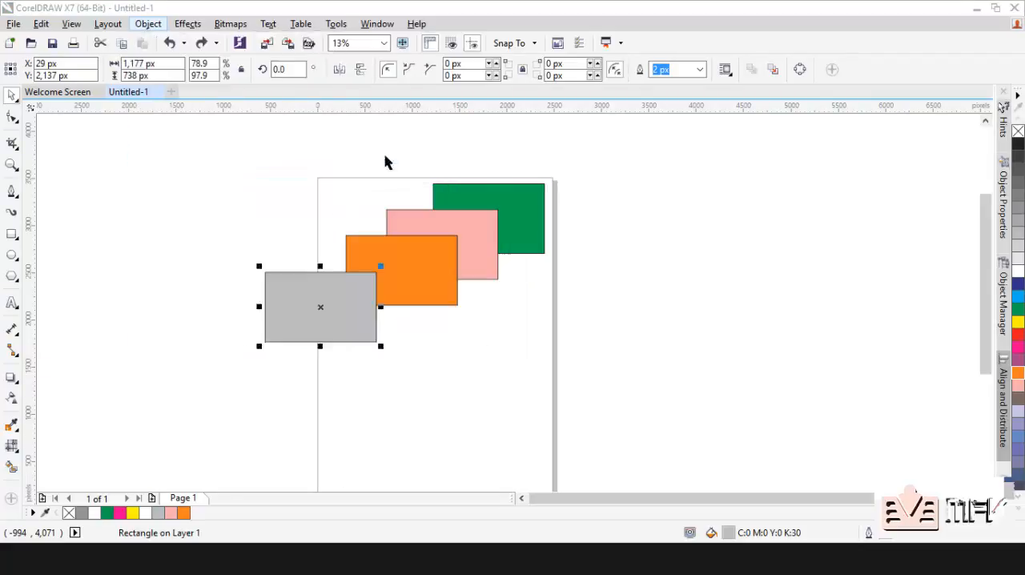
{"action": "left_click", "coordinate": [349, 253]}
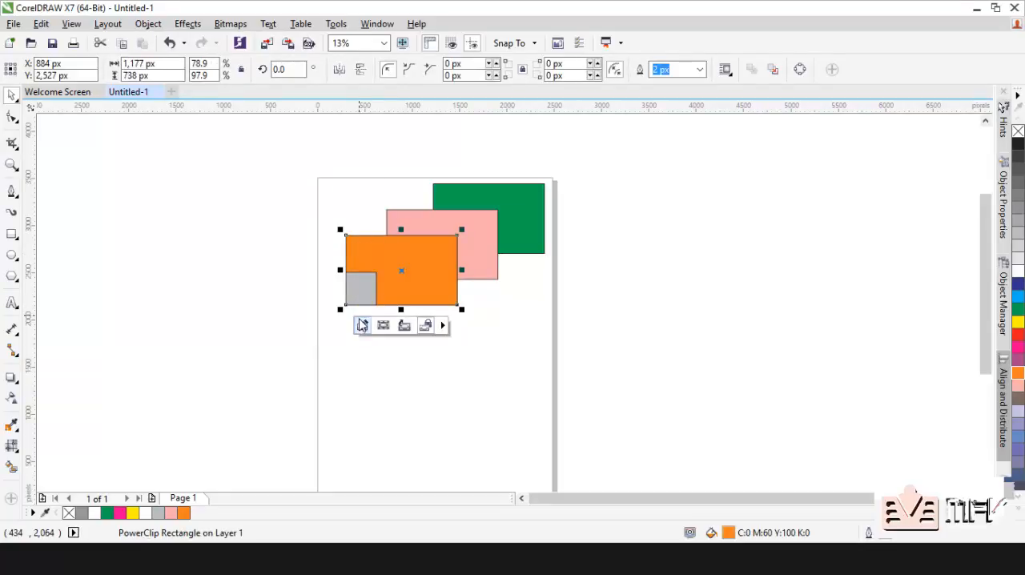
{"action": "left_click", "coordinate": [296, 259]}
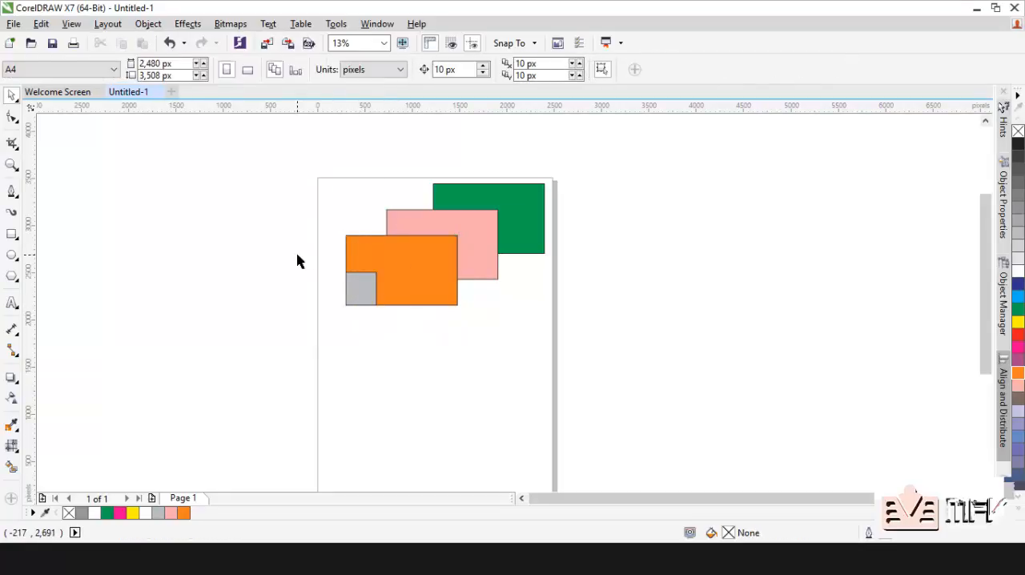
Step: Open the contents of the orange PowerClip rectangle for editing
{"action": "left_click", "coordinate": [366, 264]}
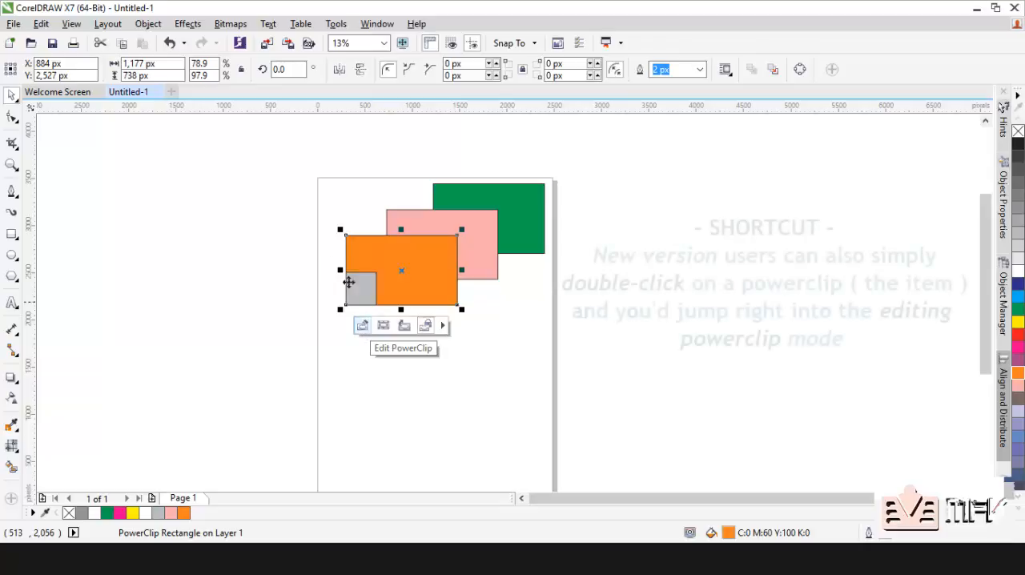
{"action": "left_click", "coordinate": [321, 245]}
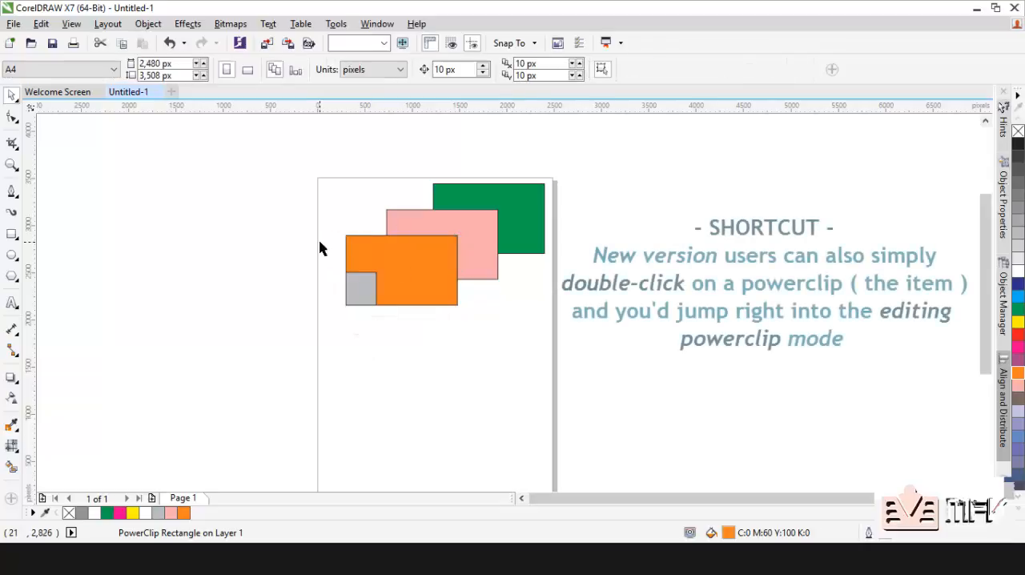
{"action": "left_click", "coordinate": [358, 257]}
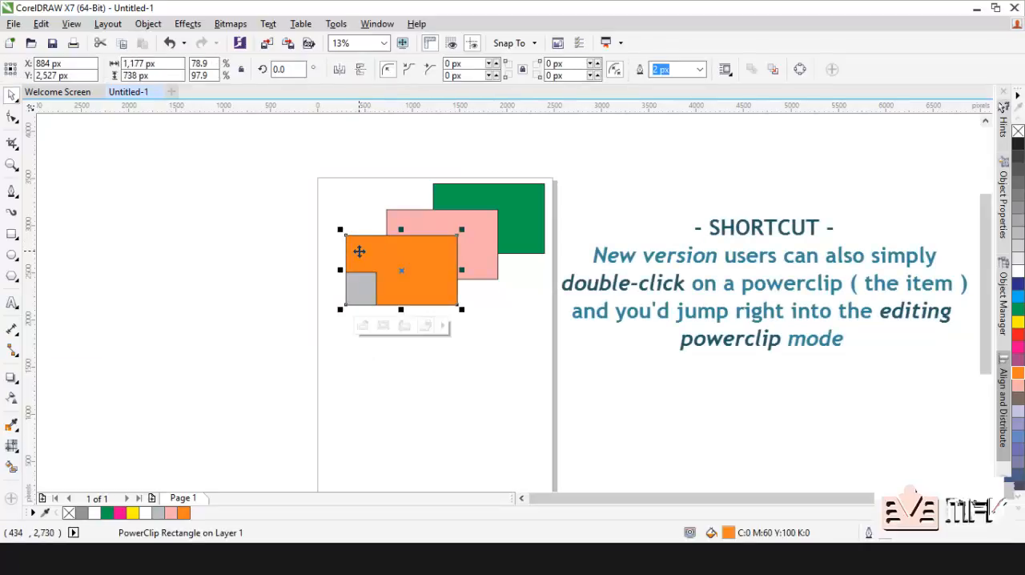
{"action": "left_click", "coordinate": [150, 31]}
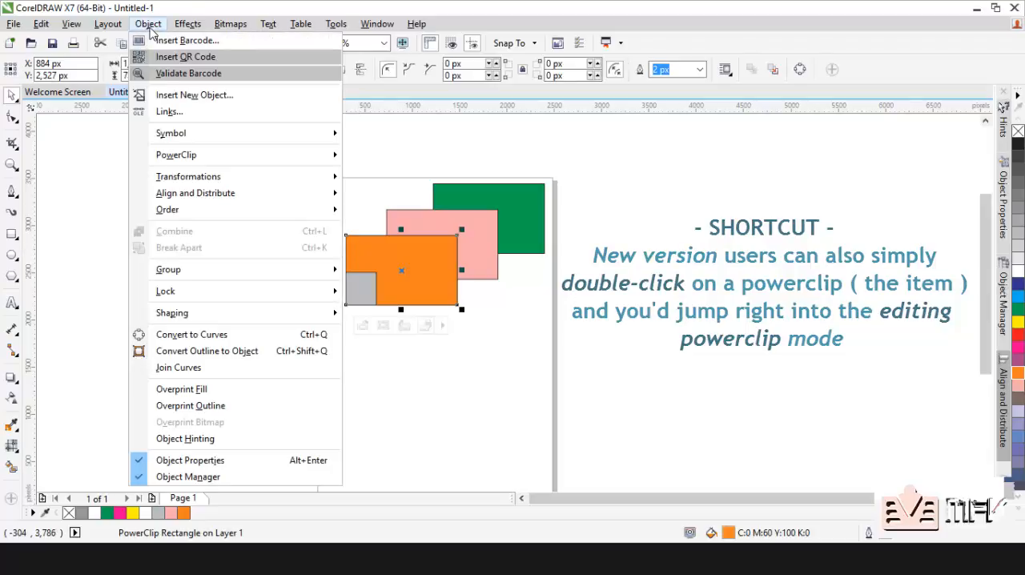
{"action": "mouse_move", "coordinate": [288, 162]}
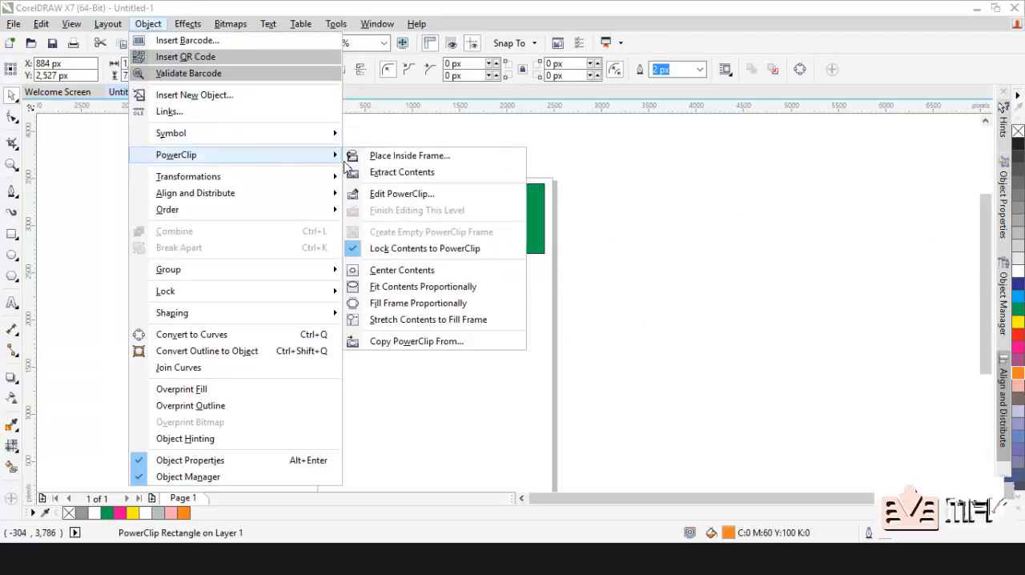
{"action": "left_click", "coordinate": [399, 199]}
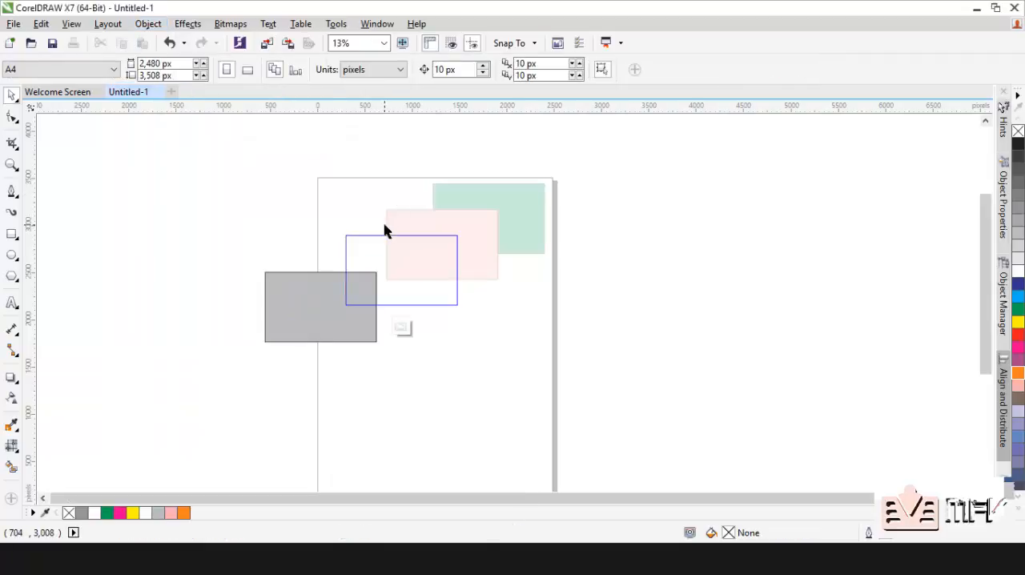
Step: Move the grey rectangle over the PowerClip frame's upper-right corner, and place a pasted copy over the frame's lower-left corner
{"action": "left_click_drag", "start_coordinate": [307, 293], "coordinate": [476, 218]}
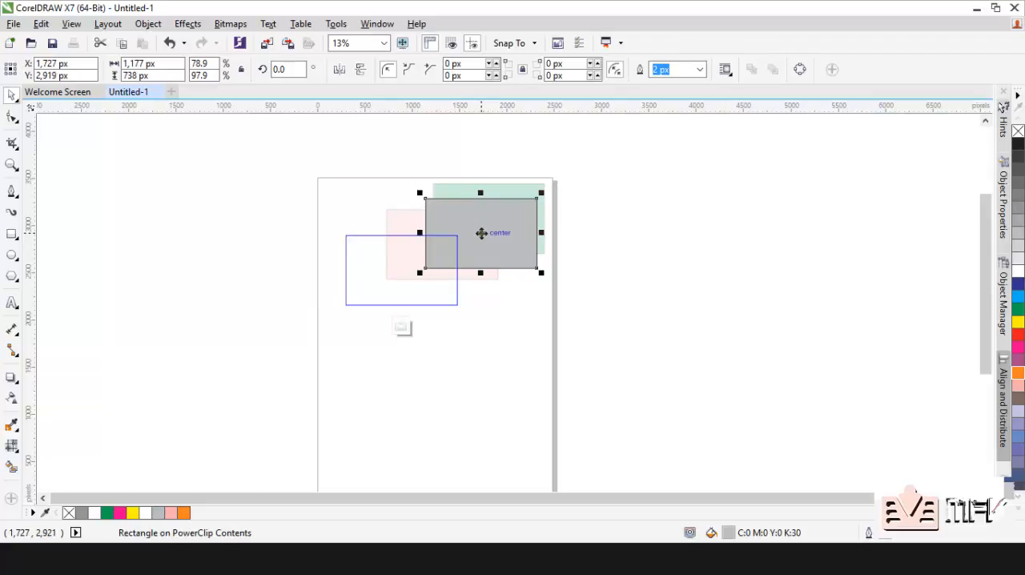
{"action": "key", "text": "ctrl+c"}
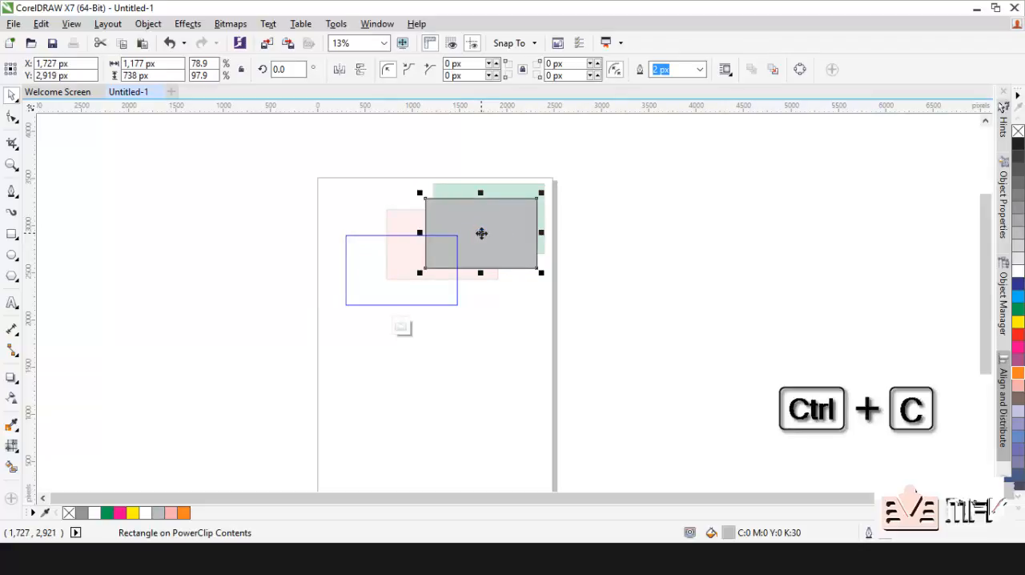
{"action": "key", "text": "ctrl+v"}
{"action": "left_click_drag", "start_coordinate": [484, 229], "coordinate": [305, 304]}
{"action": "left_click", "coordinate": [419, 323]}
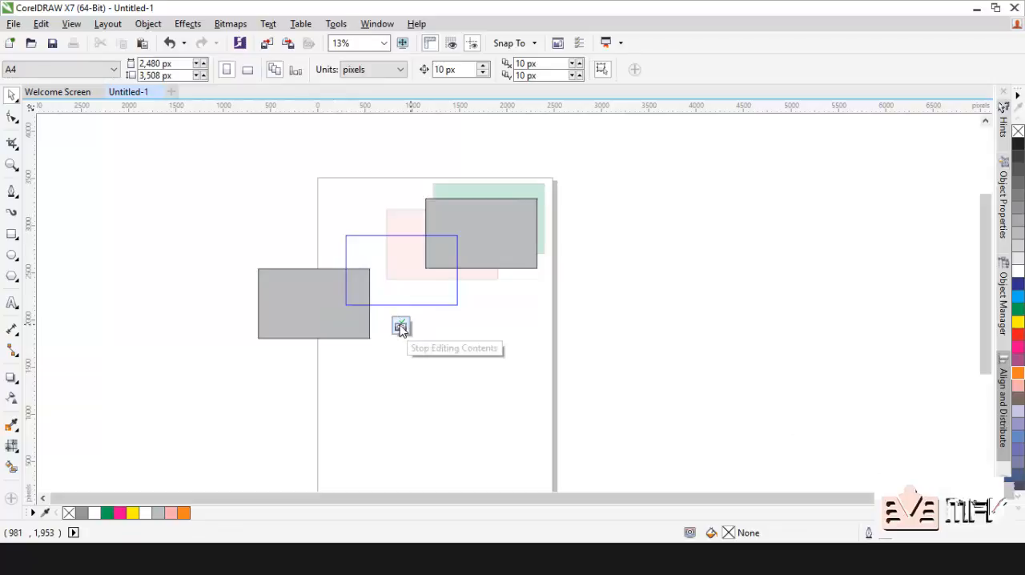
Step: Finish editing the PowerClip and move it just below the pink rectangle, to about X 1,011 px, Y 2,019 px
{"action": "left_click", "coordinate": [148, 23]}
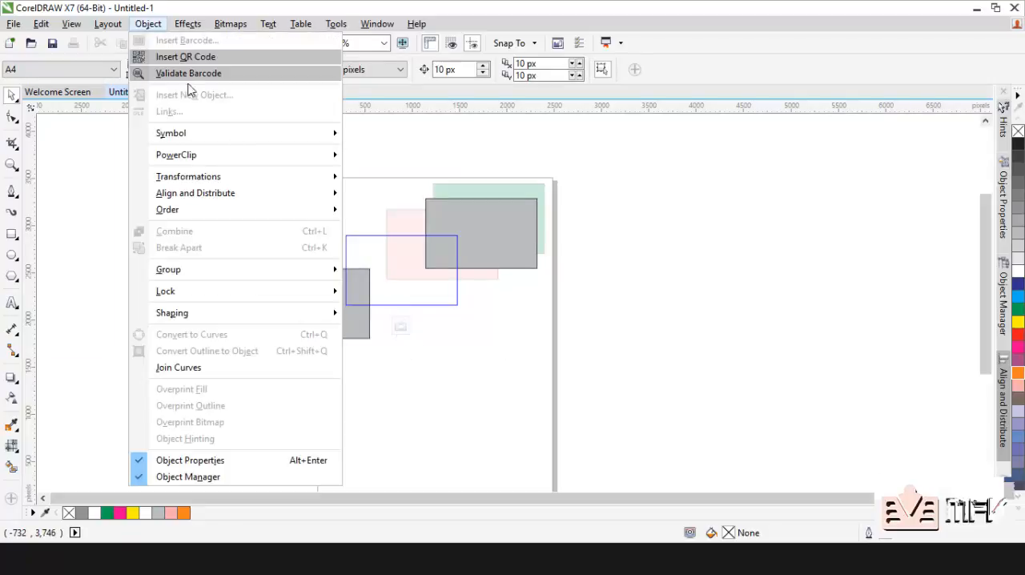
{"action": "mouse_move", "coordinate": [324, 154]}
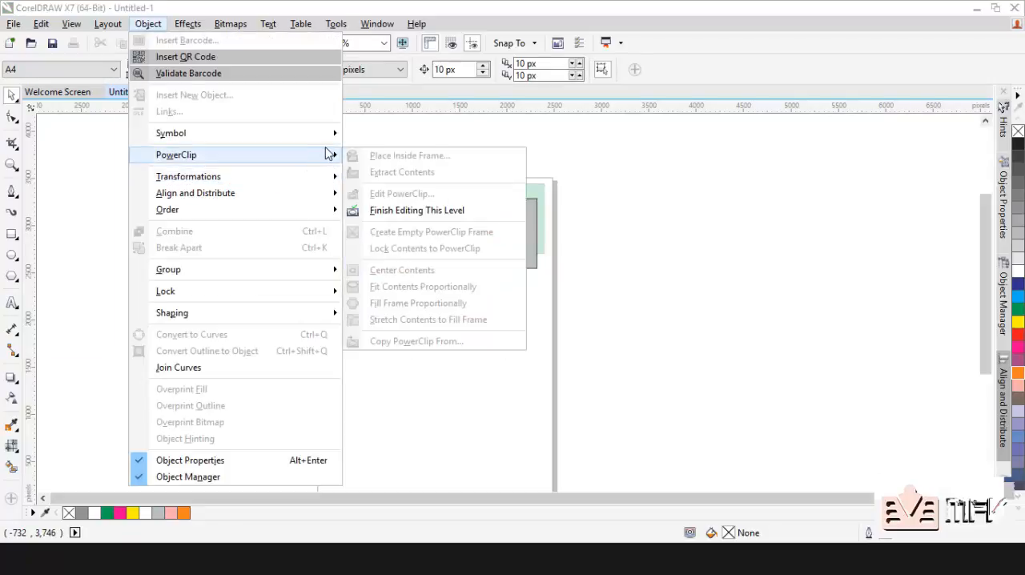
{"action": "left_click", "coordinate": [410, 206]}
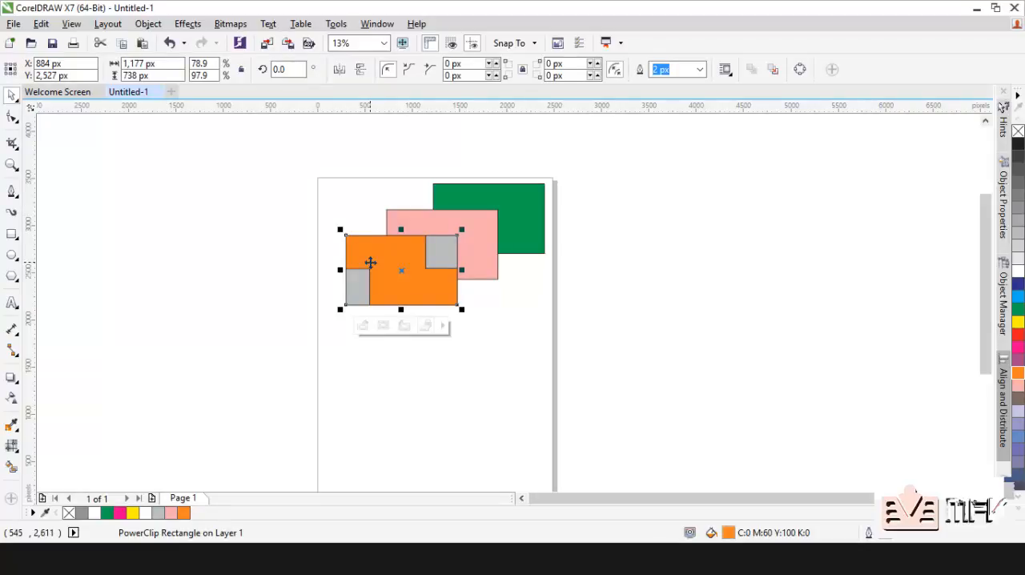
{"action": "left_click", "coordinate": [263, 247]}
{"action": "left_click_drag", "start_coordinate": [416, 278], "coordinate": [428, 327]}
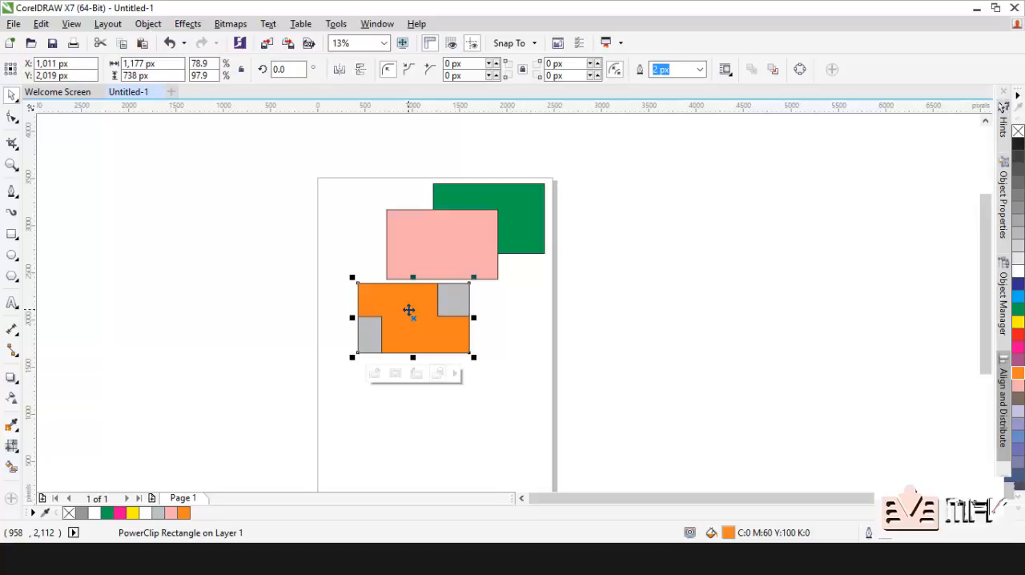
Step: Copy the orange PowerClip over the page's upper-left edge, centred at about X -92 px, Y 3,027 px, and delete the copy
{"action": "left_click_drag", "start_coordinate": [410, 308], "coordinate": [307, 210]}
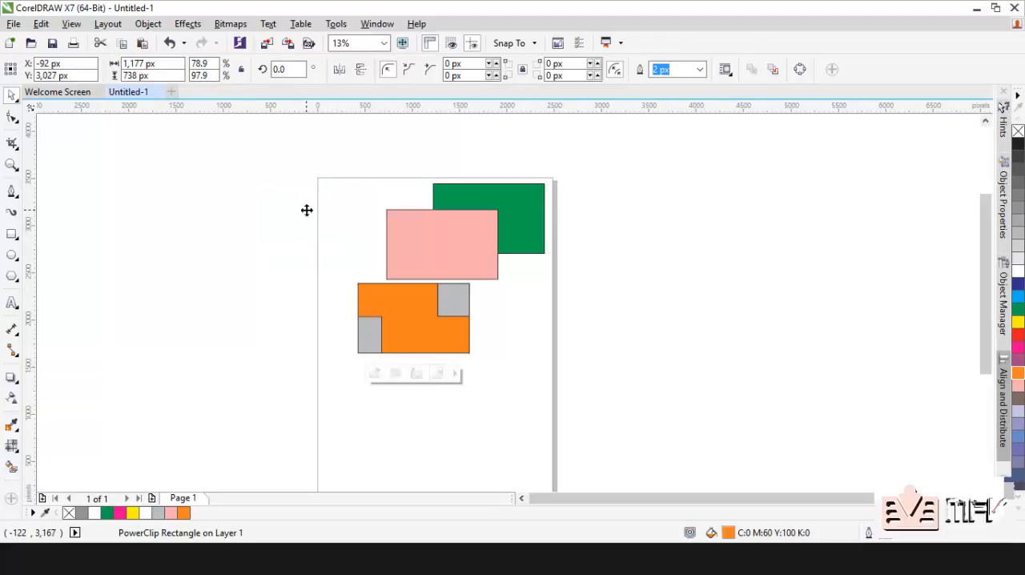
{"action": "left_click", "coordinate": [308, 211]}
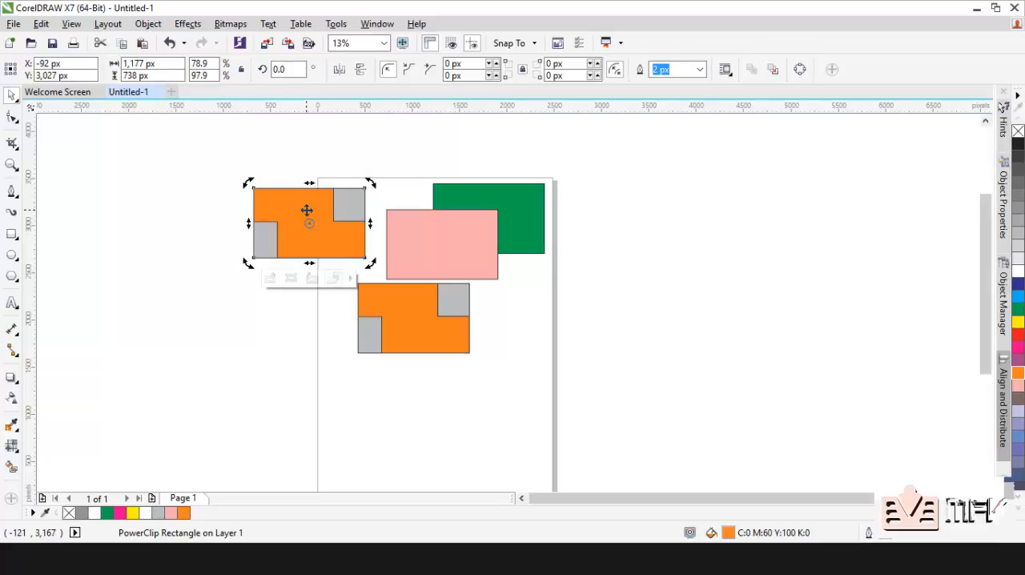
{"action": "key", "text": "Delete"}
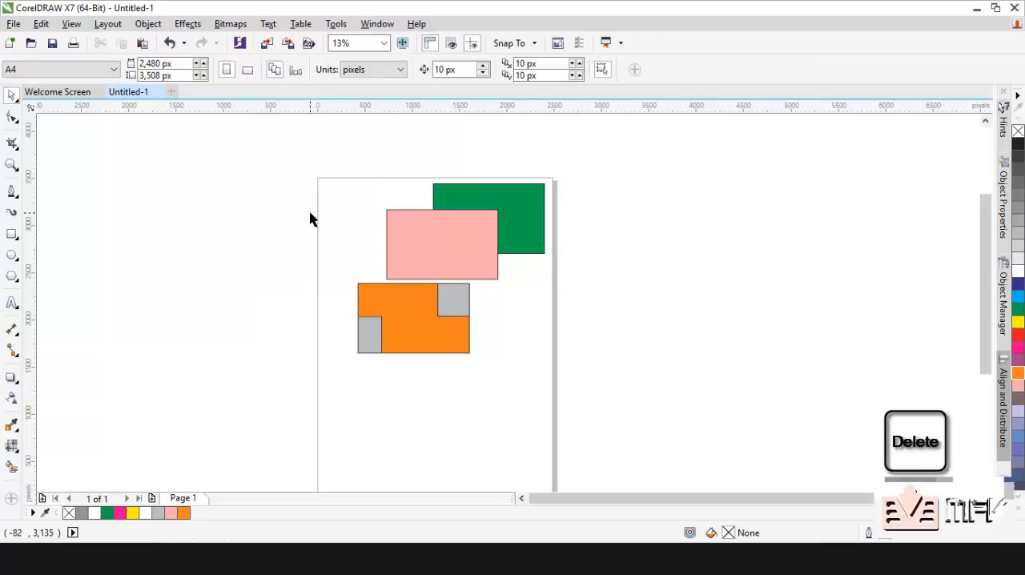
Step: Duplicate the orange PowerClip, move the duplicate right to about X 2,029 px, Y 1,982 px, and delete it
{"action": "left_click", "coordinate": [410, 295]}
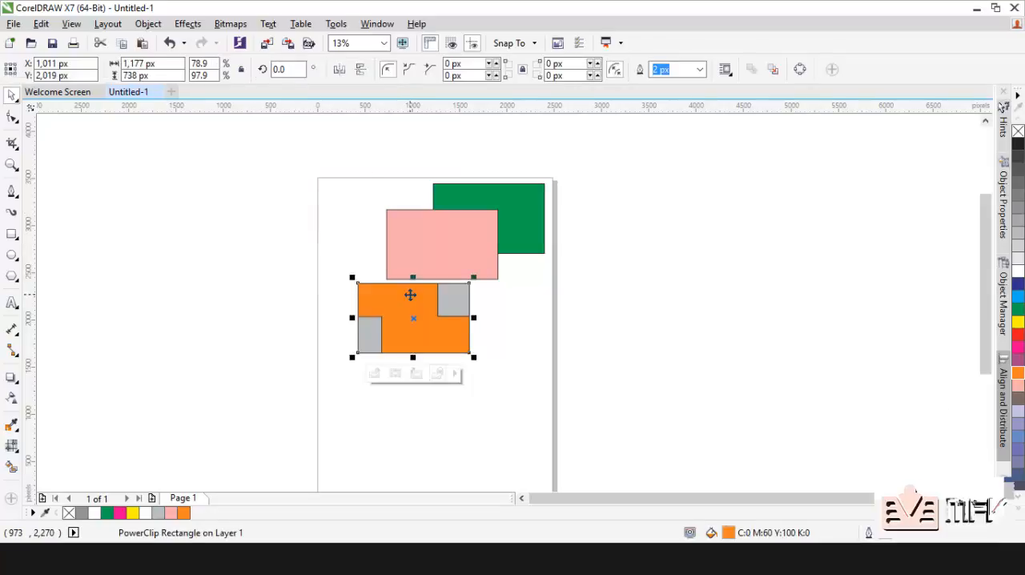
{"action": "key", "text": "ctrl+d"}
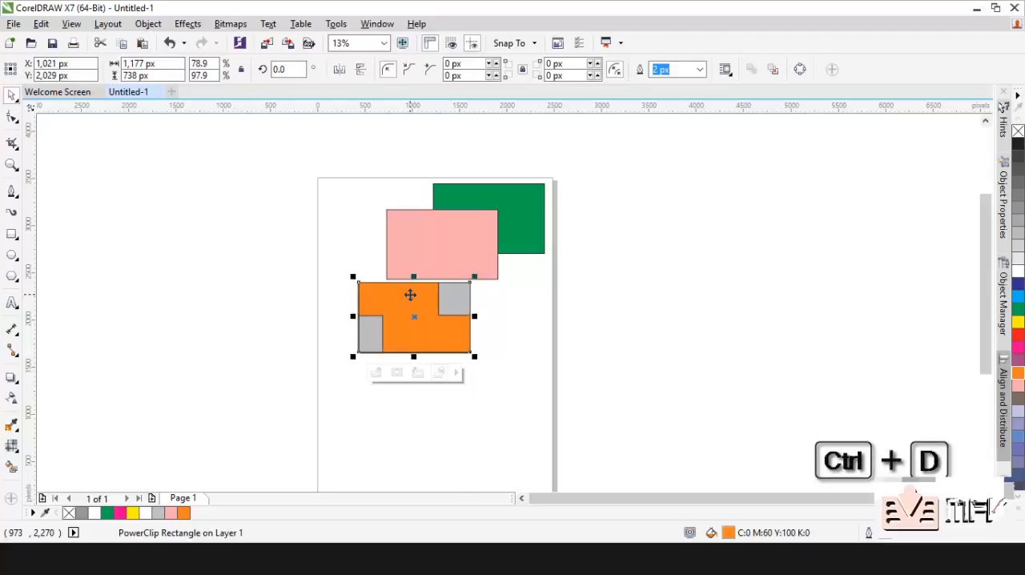
{"action": "left_click_drag", "start_coordinate": [410, 294], "coordinate": [505, 300]}
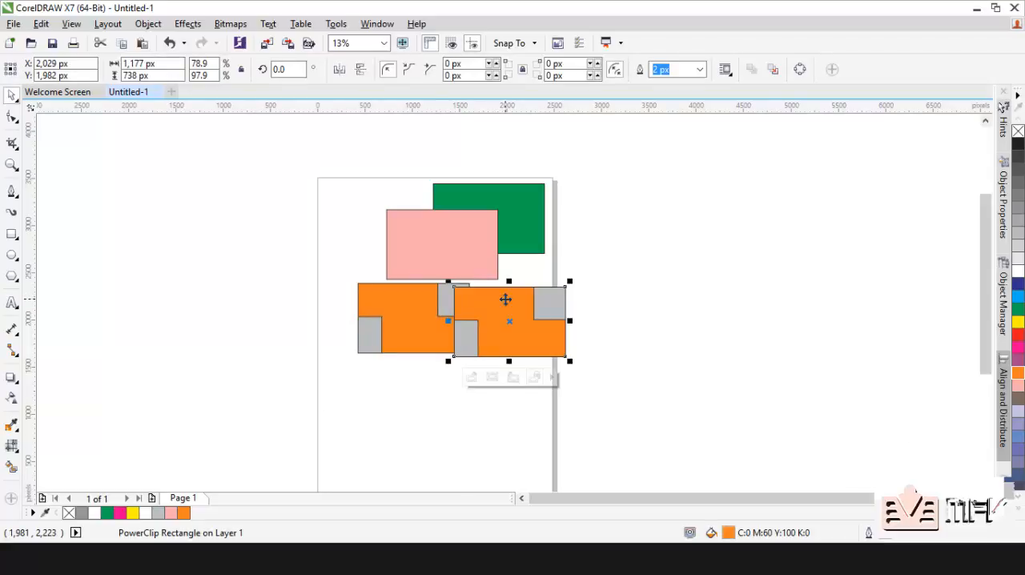
{"action": "key", "text": "Delete"}
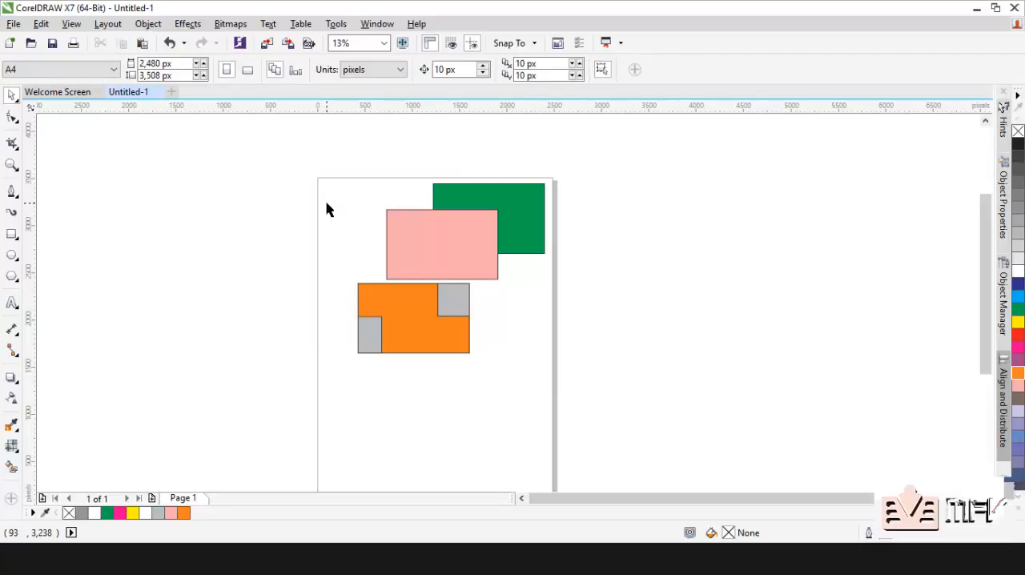
Step: Move the green, pink and orange objects together slightly down and left, centring the group at about X 1,155 px, Y 2,135 px
{"action": "left_click_drag", "start_coordinate": [316, 160], "coordinate": [581, 400]}
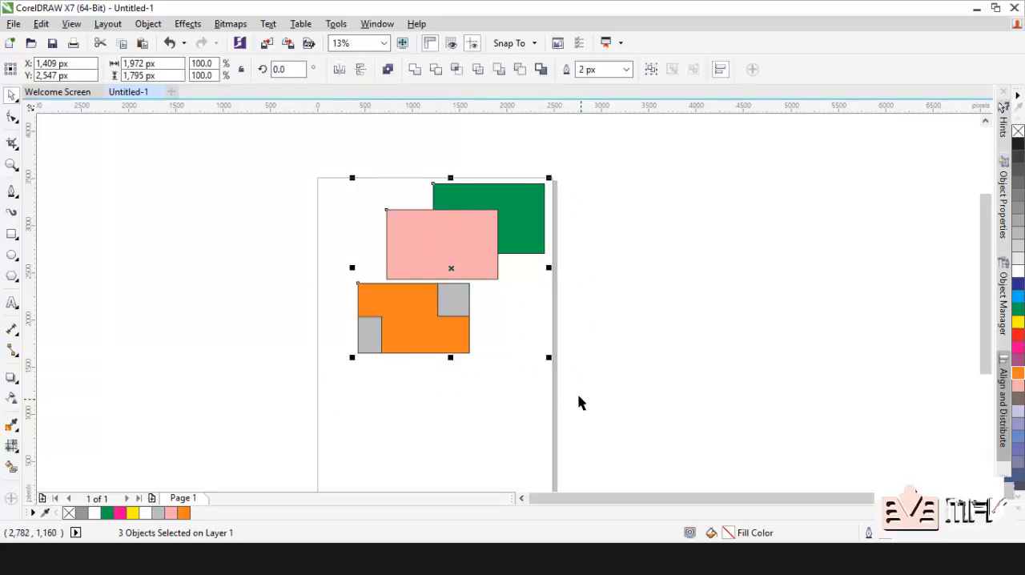
{"action": "left_click", "coordinate": [339, 216]}
{"action": "left_click_drag", "start_coordinate": [318, 153], "coordinate": [584, 389]}
{"action": "left_click_drag", "start_coordinate": [453, 264], "coordinate": [428, 305]}
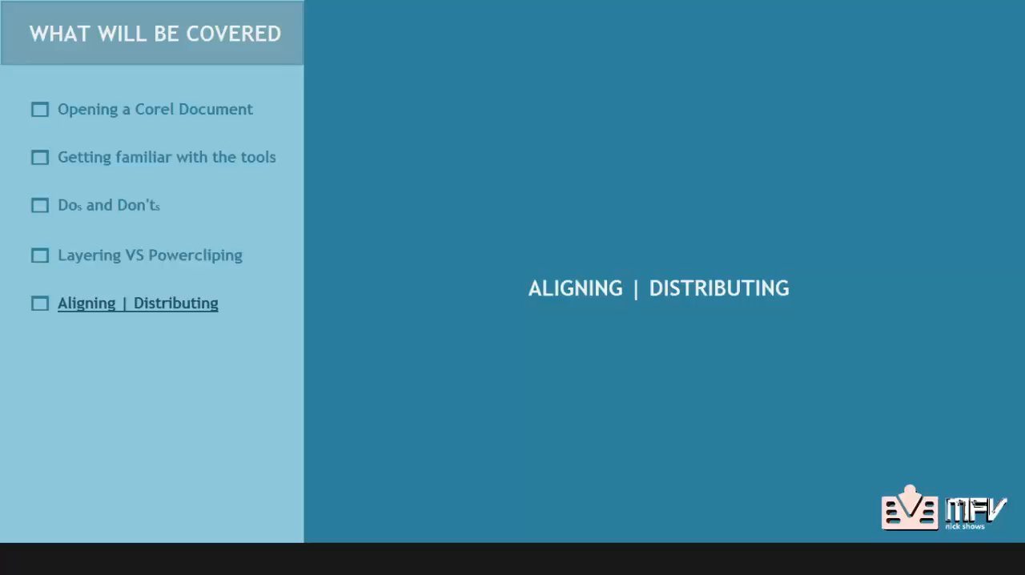
{"action": "left_click", "coordinate": [717, 209]}
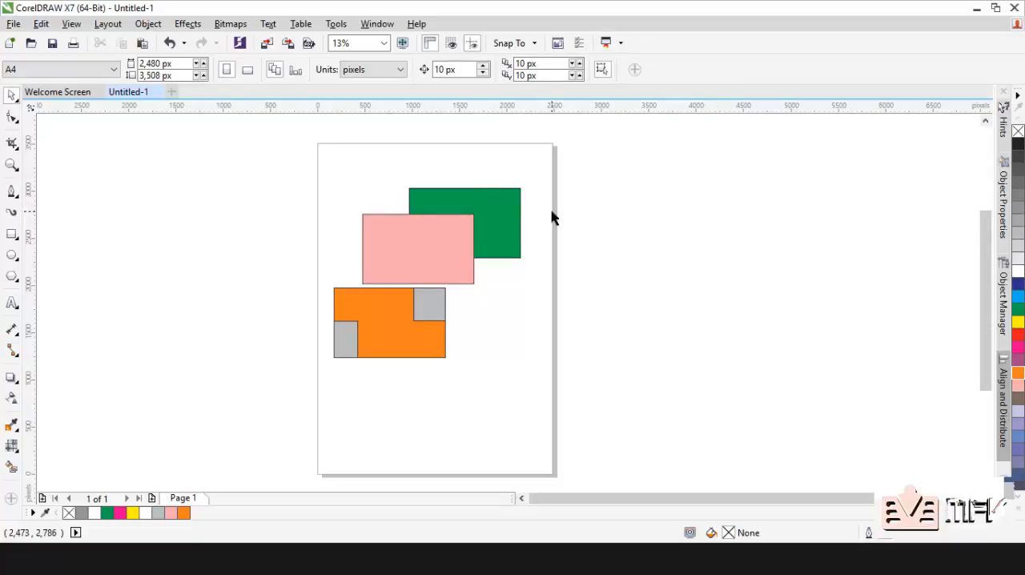
Step: Check that the Align and Distribute docker is enabled, and expand it beside the drawing
{"action": "left_click", "coordinate": [375, 27]}
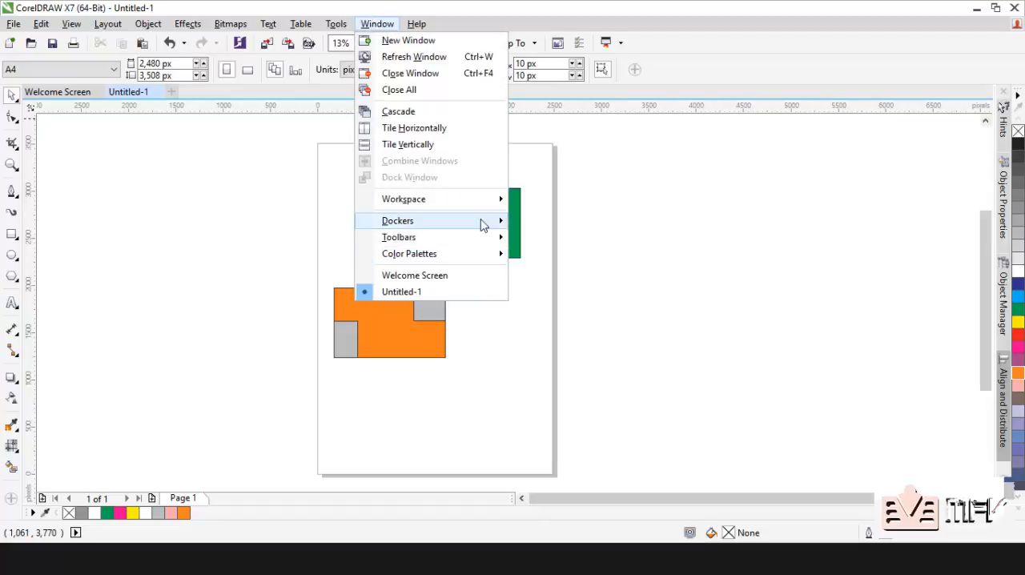
{"action": "mouse_move", "coordinate": [483, 225]}
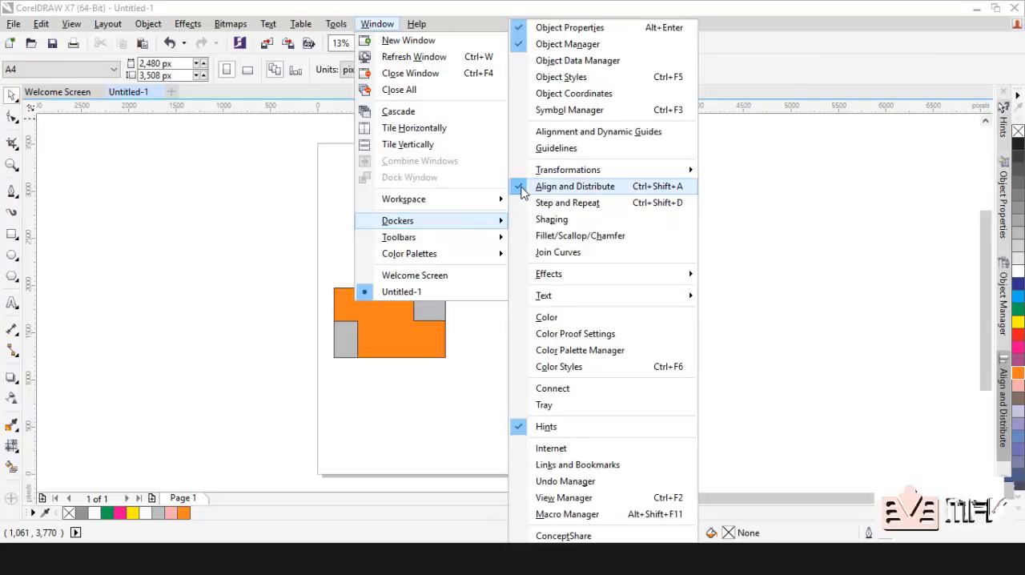
{"action": "left_click", "coordinate": [774, 213]}
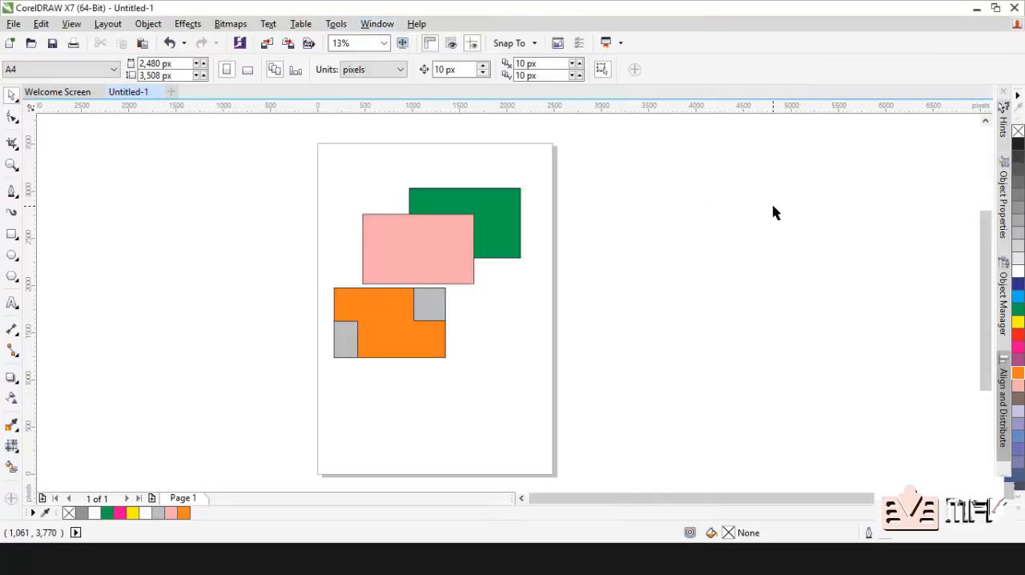
{"action": "left_click", "coordinate": [1008, 387]}
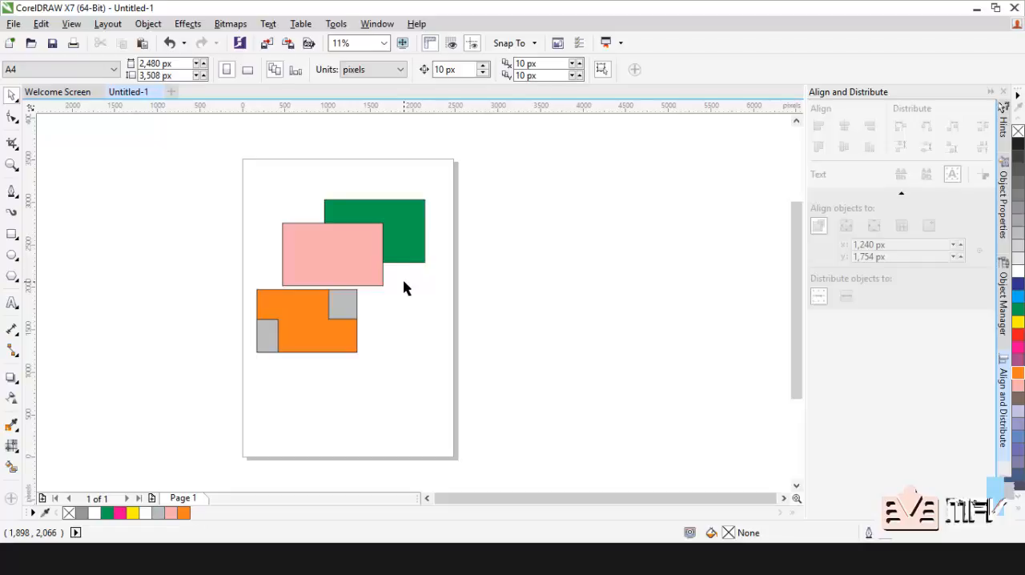
{"action": "key", "text": "ctrl+z"}
Step: Align the right edges of the orange PowerClip and pink rectangle to the green rectangle, and distribute all three objects' centres vertically
{"action": "left_click", "coordinate": [418, 233]}
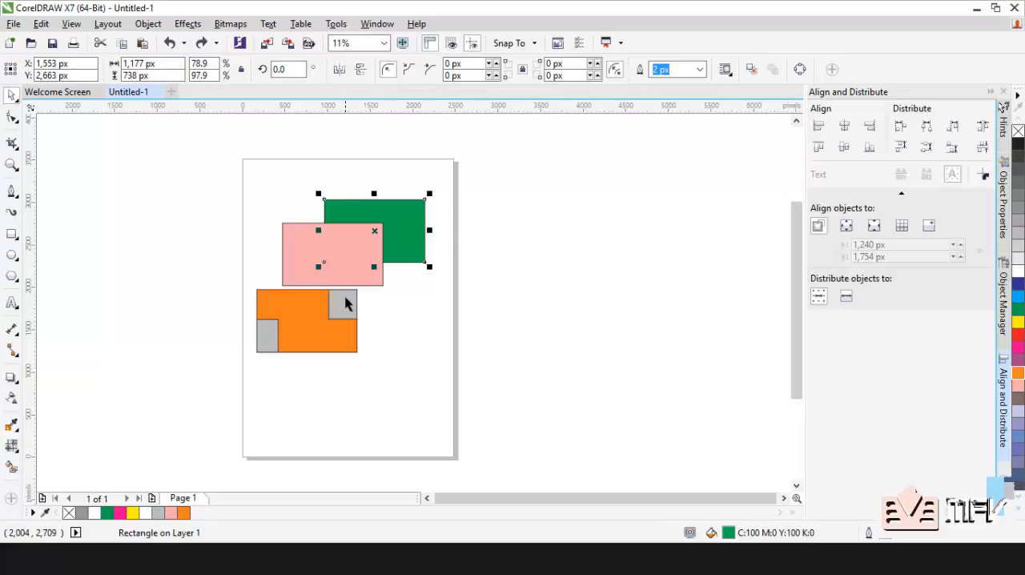
{"action": "left_click", "coordinate": [337, 339]}
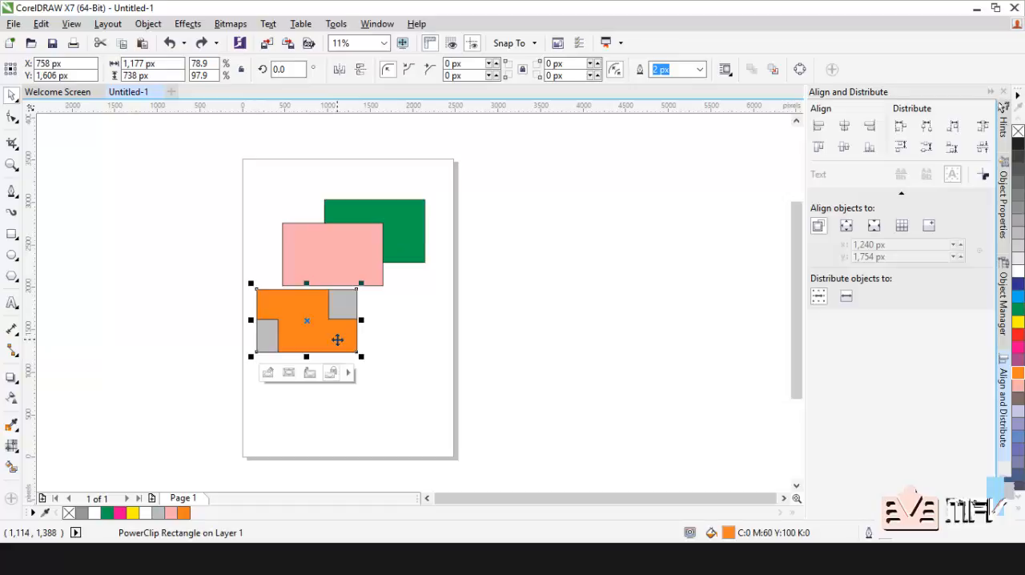
{"action": "left_click", "coordinate": [331, 268], "text": "shift"}
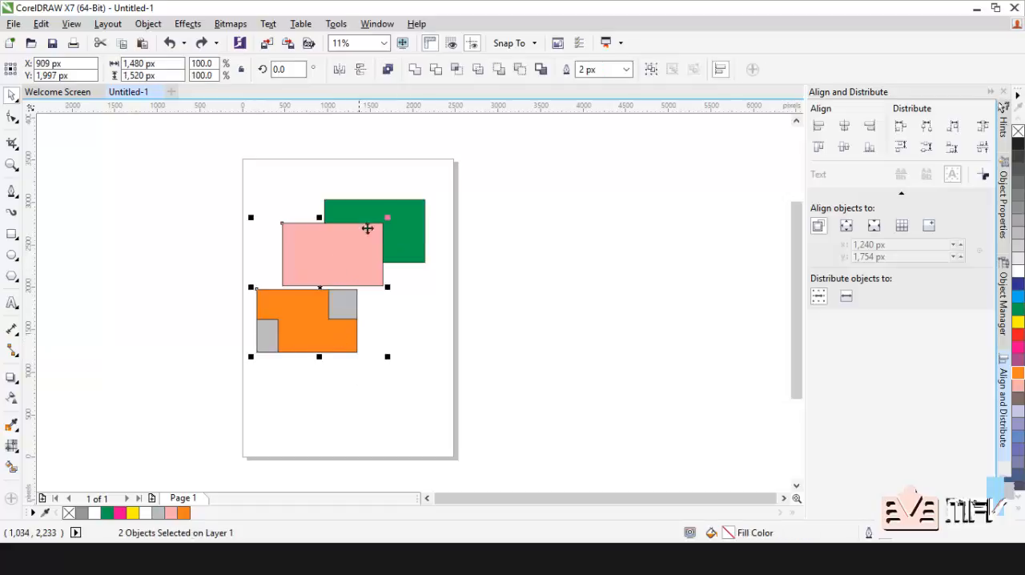
{"action": "left_click", "coordinate": [415, 232], "text": "shift"}
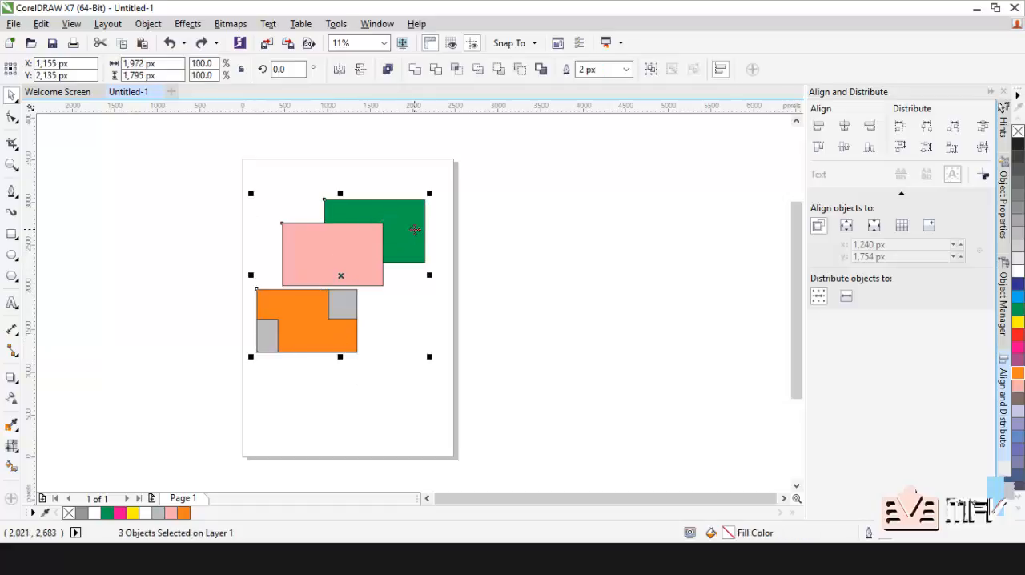
{"action": "left_click", "coordinate": [870, 127]}
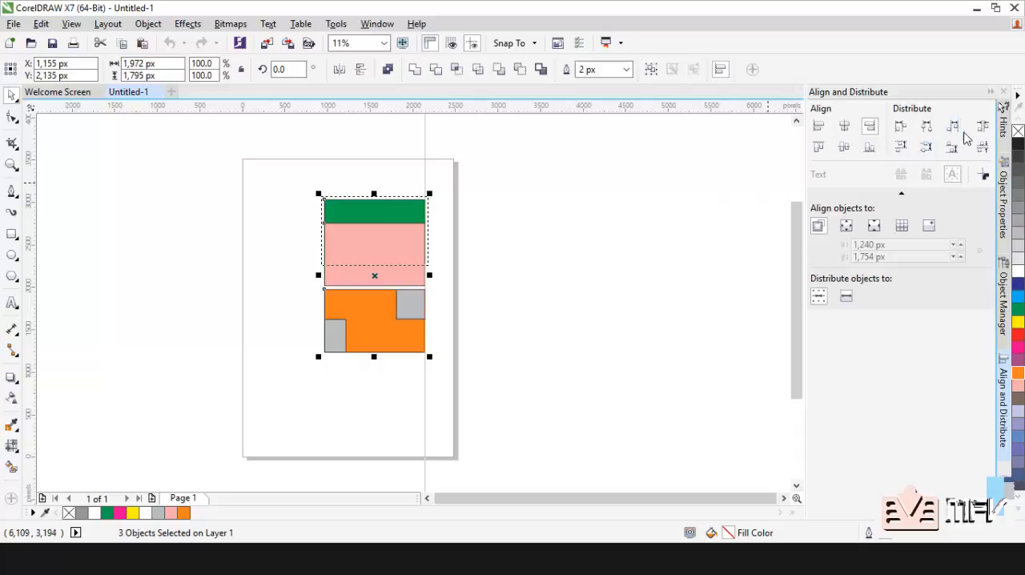
{"action": "left_click", "coordinate": [927, 149]}
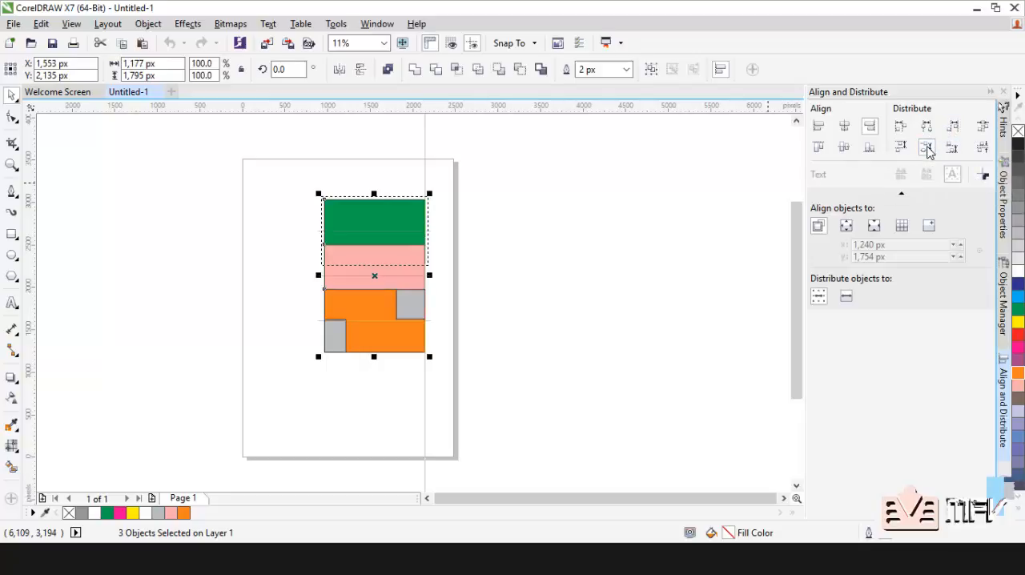
{"action": "left_click", "coordinate": [657, 208]}
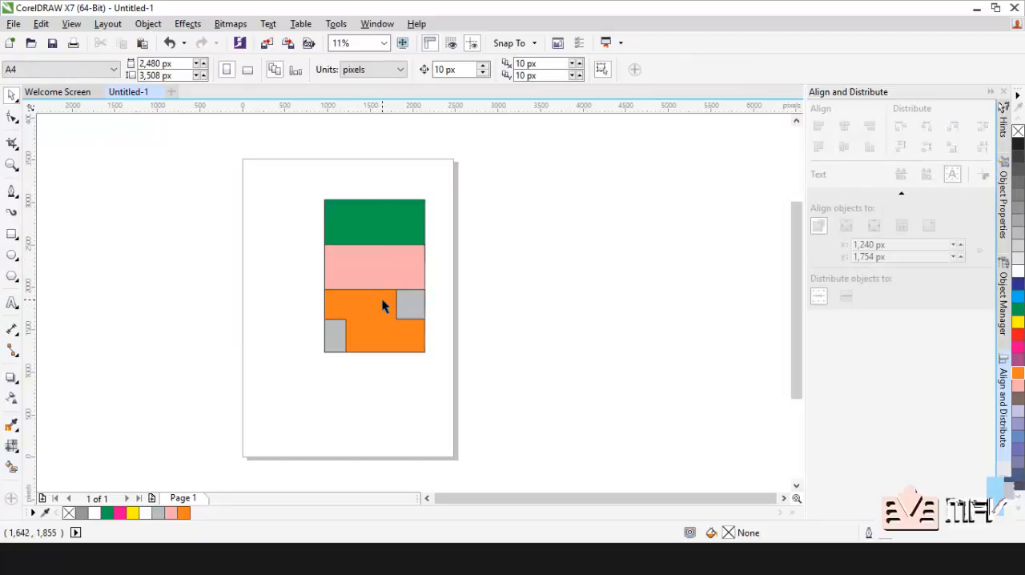
Step: Remove the fill from the orange PowerClip frame, the pink rectangle and the green rectangle
{"action": "left_click", "coordinate": [384, 321]}
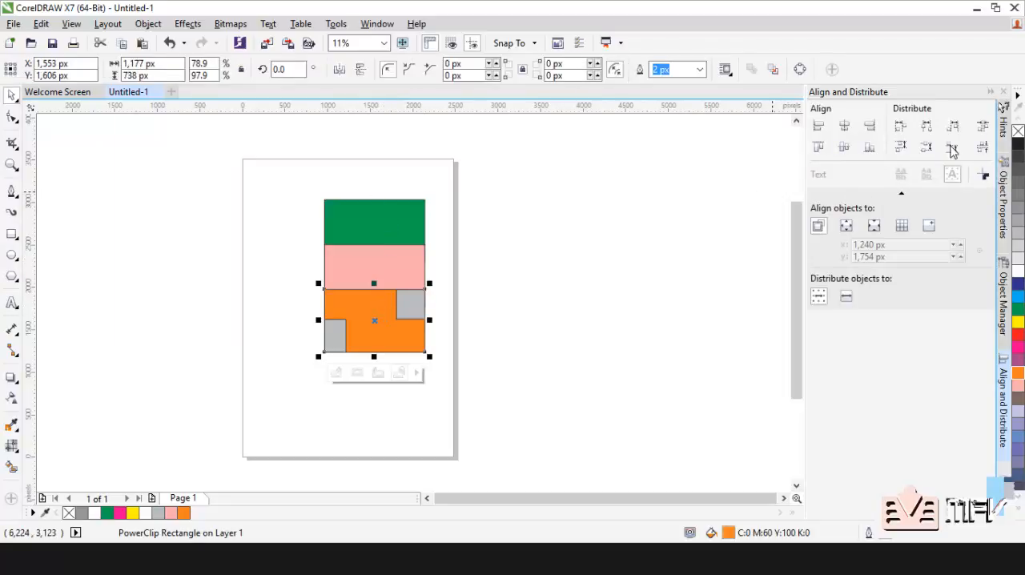
{"action": "left_click", "coordinate": [1017, 133]}
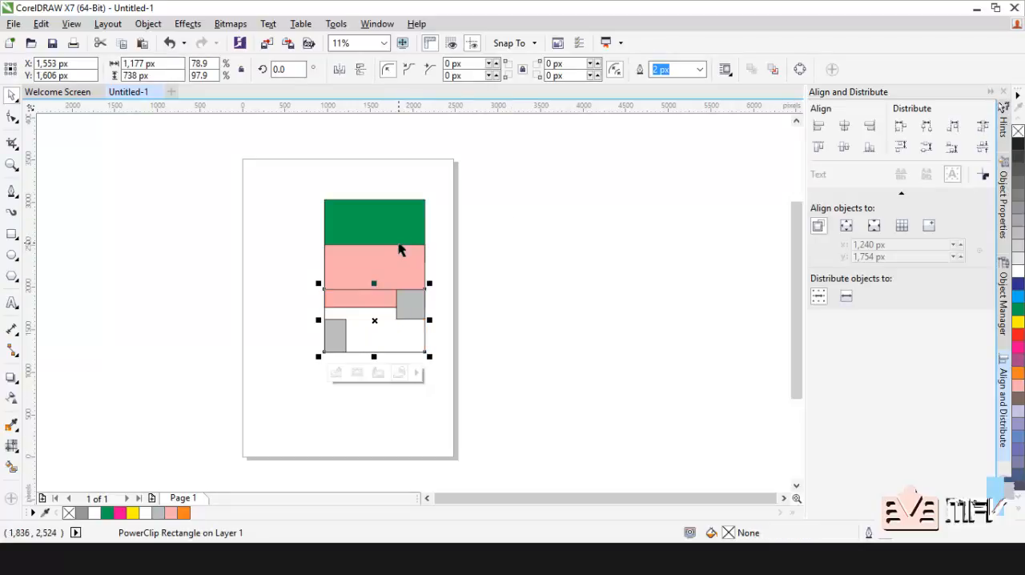
{"action": "left_click", "coordinate": [397, 263]}
{"action": "left_click", "coordinate": [397, 262]}
{"action": "left_click", "coordinate": [1018, 131]}
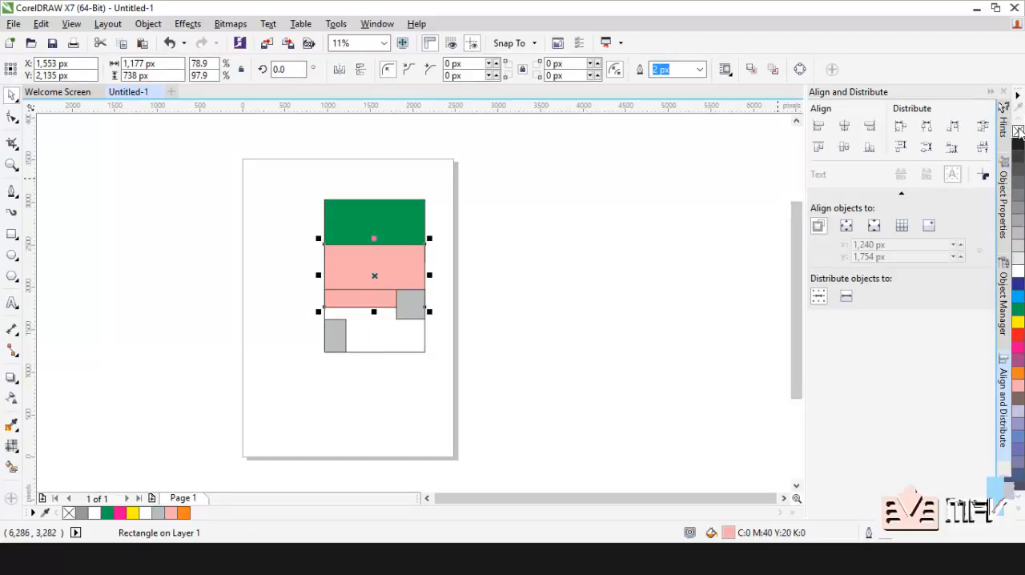
{"action": "left_click", "coordinate": [396, 215]}
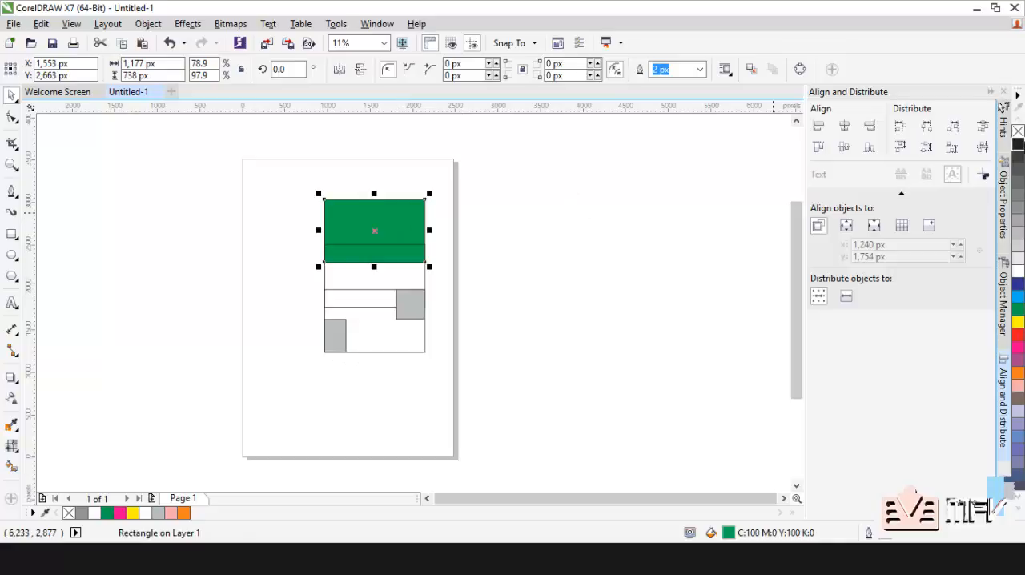
{"action": "left_click", "coordinate": [1018, 130]}
{"action": "left_click", "coordinate": [330, 275]}
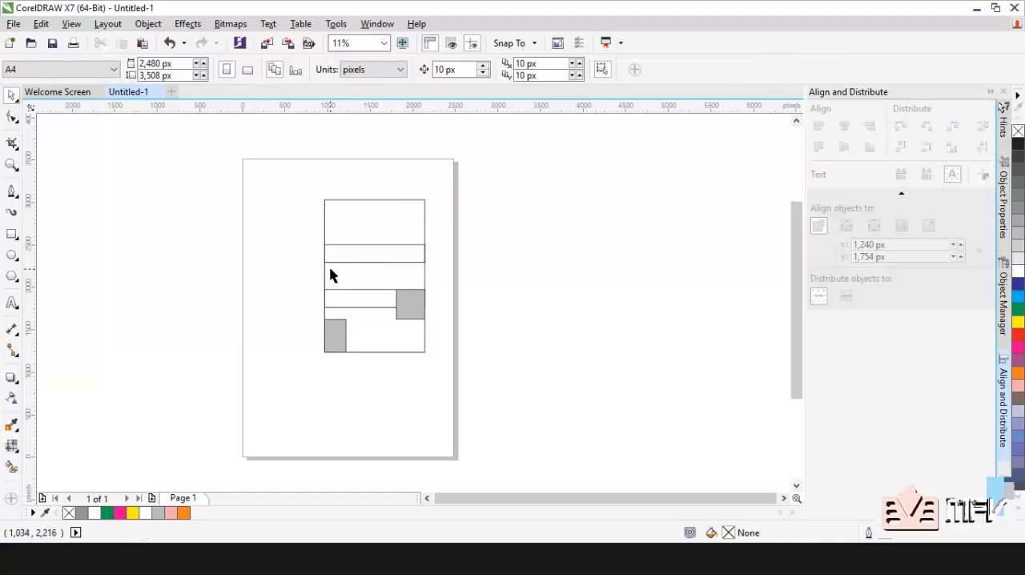
Step: Collapse the docker, spread the two empty rectangles over the page's left edge, and place the PowerClip at about X 1,688 px, Y 1,813 px
{"action": "left_click", "coordinate": [991, 91]}
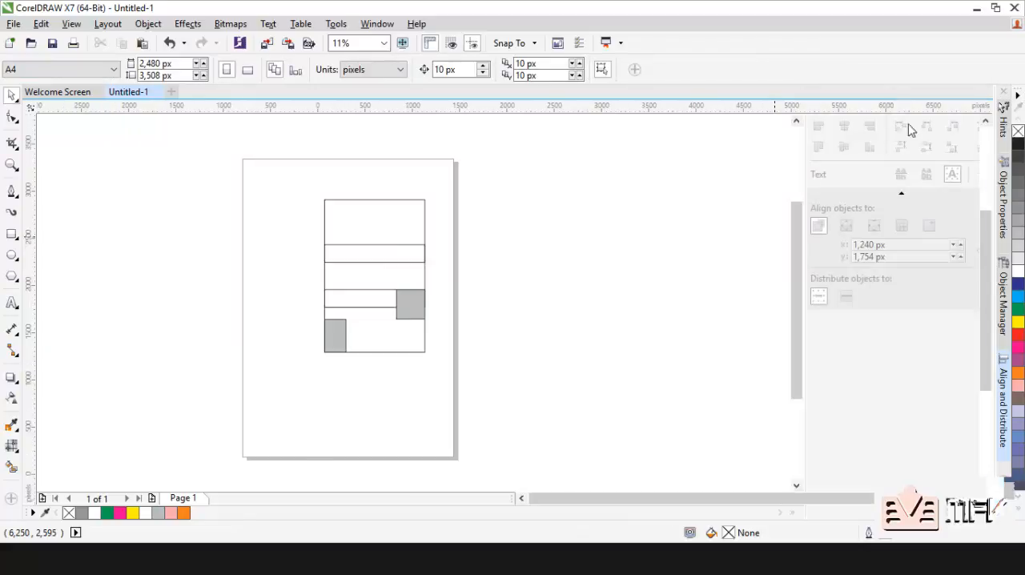
{"action": "left_click_drag", "start_coordinate": [449, 209], "coordinate": [290, 178]}
{"action": "left_click_drag", "start_coordinate": [449, 255], "coordinate": [208, 371]}
{"action": "left_click_drag", "start_coordinate": [497, 339], "coordinate": [598, 316]}
{"action": "left_click", "coordinate": [361, 227]}
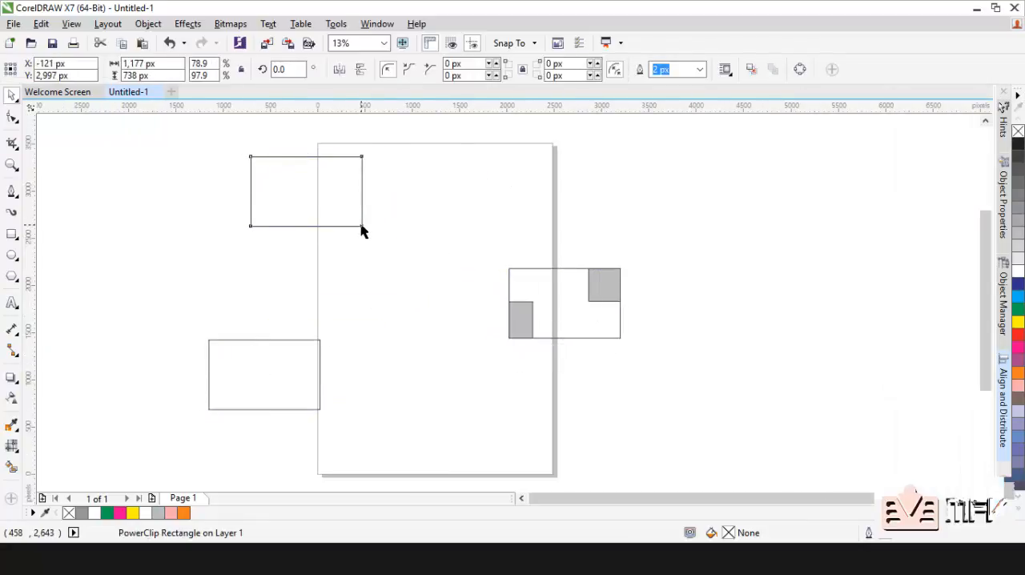
{"action": "left_click", "coordinate": [390, 285]}
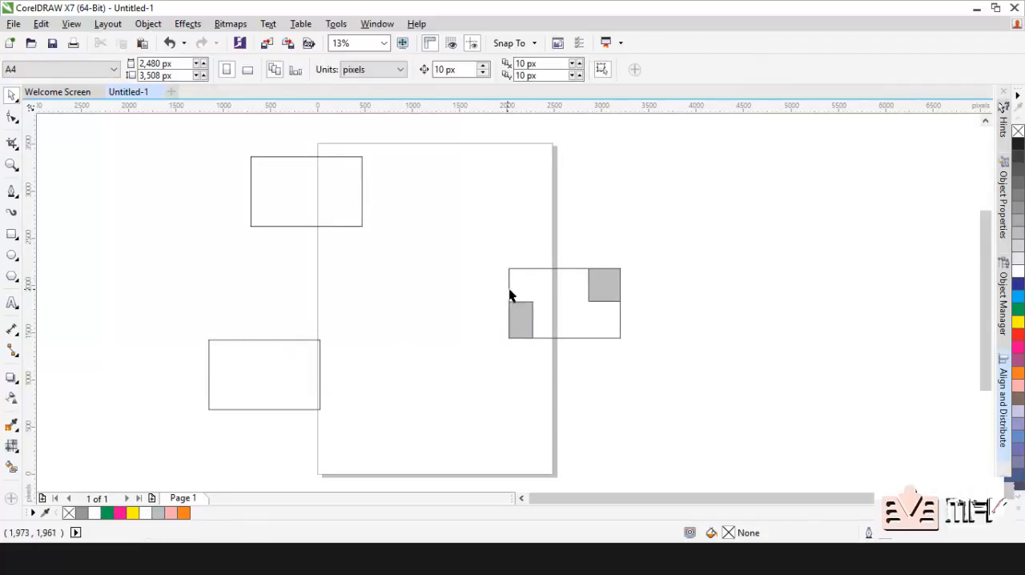
{"action": "left_click_drag", "start_coordinate": [510, 296], "coordinate": [423, 295]}
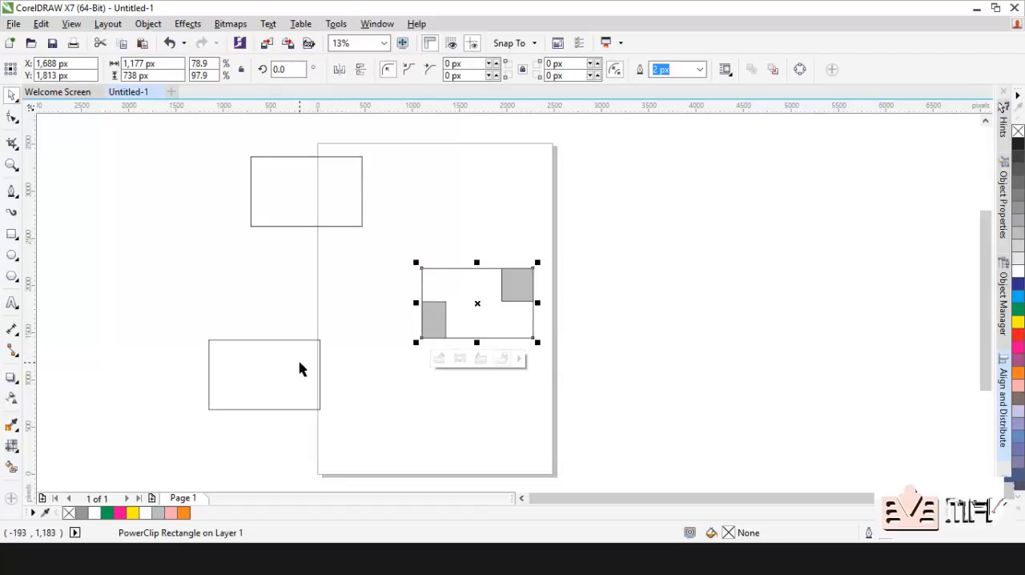
Step: Align the two empty rectangles in a centred column with the PowerClip frame as reference, and undo the alignment
{"action": "left_click", "coordinate": [299, 368]}
{"action": "left_click", "coordinate": [326, 215], "text": "shift"}
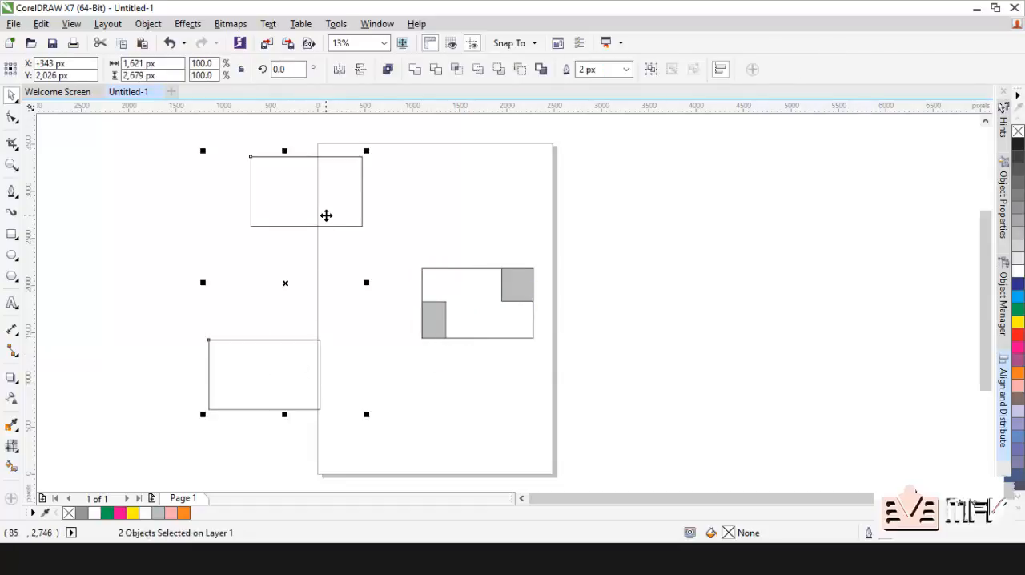
{"action": "left_click", "coordinate": [481, 304], "text": "shift"}
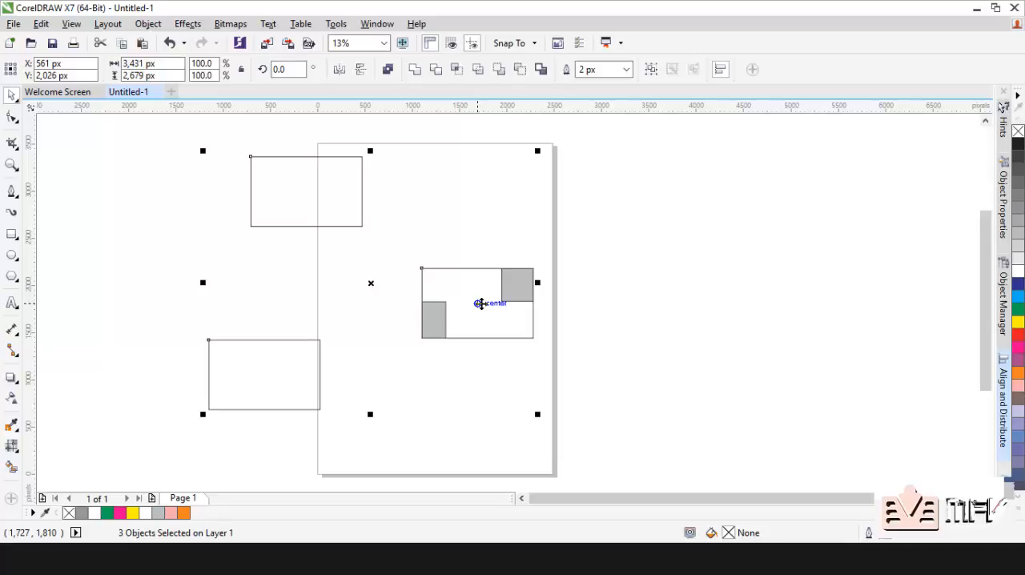
{"action": "key", "text": "c"}
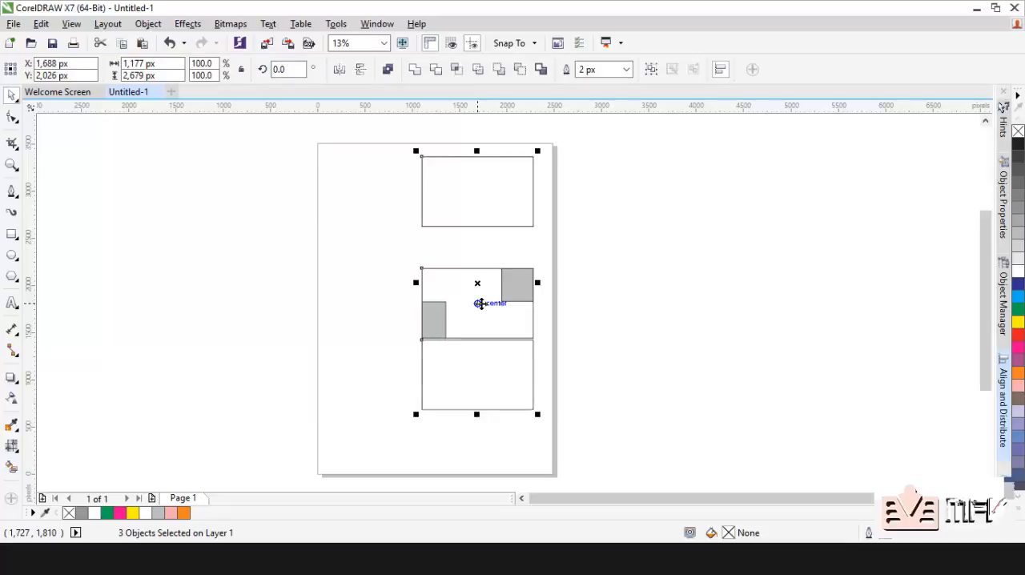
{"action": "key", "text": "ctrl+z"}
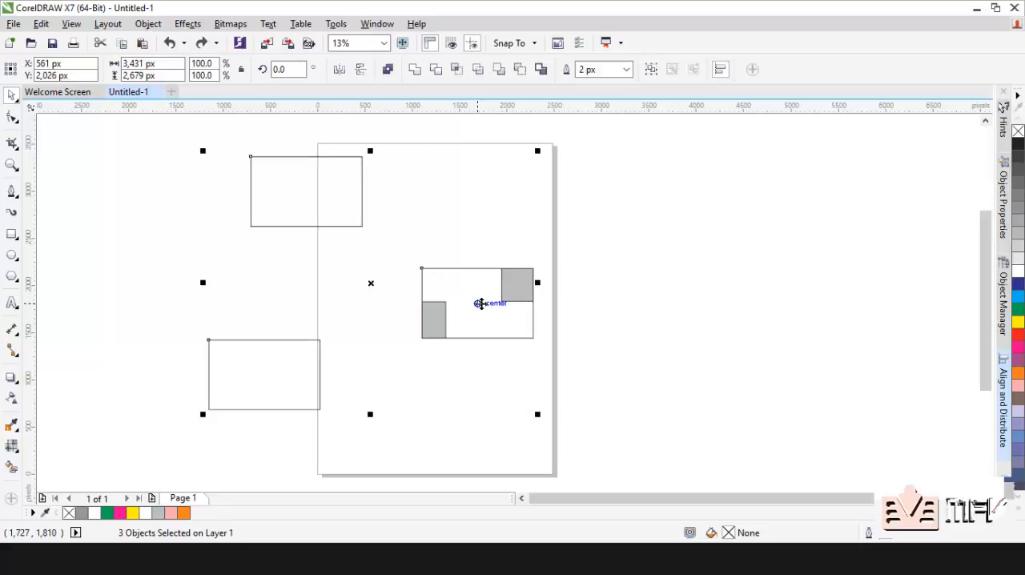
Step: Move the PowerClip frame left and slightly up to about X 721 px, Y 1,963 px
{"action": "left_click", "coordinate": [398, 329]}
{"action": "left_click_drag", "start_coordinate": [454, 320], "coordinate": [361, 302]}
Step: Align the lower rectangle and the PowerClip in a centred column with the upper rectangle as reference, and undo the alignment
{"action": "left_click", "coordinate": [286, 384]}
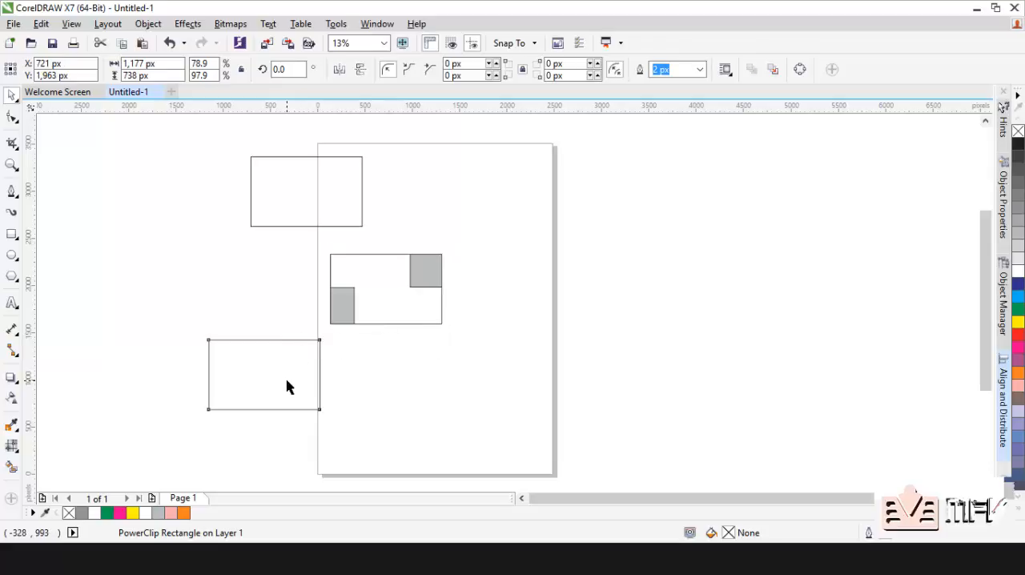
{"action": "left_click", "coordinate": [384, 298], "text": "shift"}
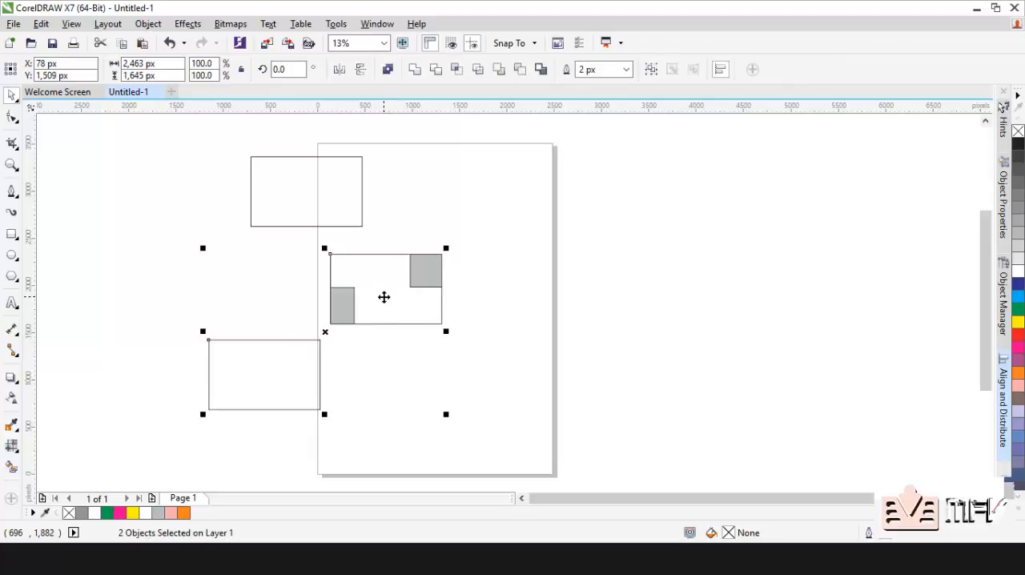
{"action": "left_click", "coordinate": [334, 193], "text": "shift"}
{"action": "key", "text": "c"}
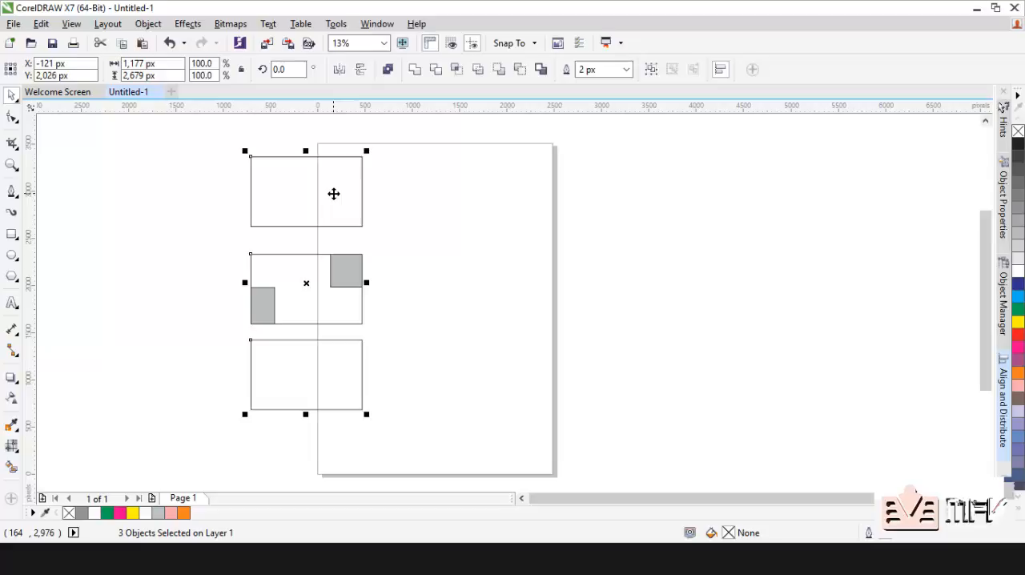
{"action": "key", "text": "ctrl+z"}
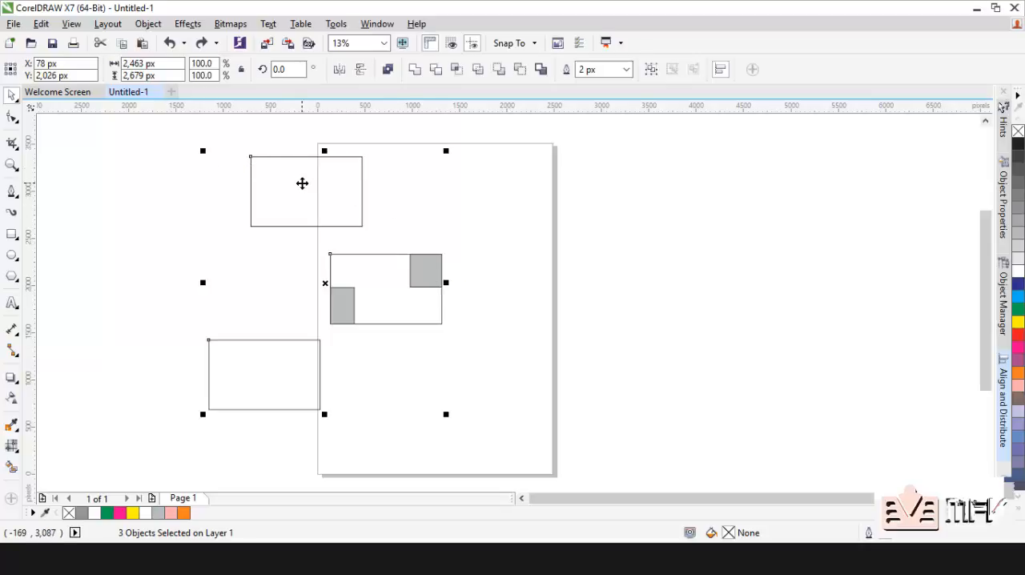
Step: Align the top edges of all three objects to the upper rectangle, undo the alignment and clear the selection
{"action": "key", "text": "t"}
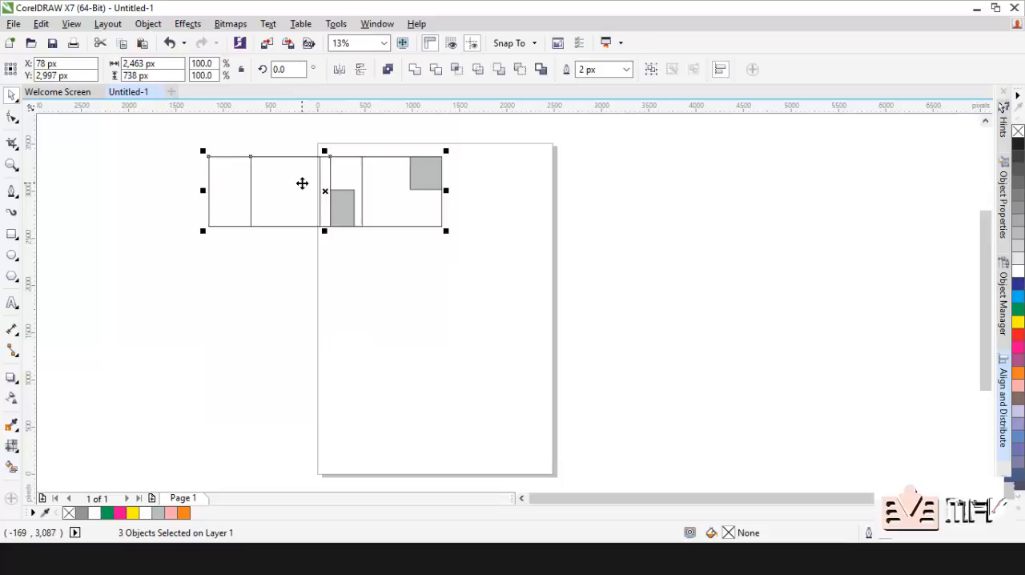
{"action": "key", "text": "ctrl+z"}
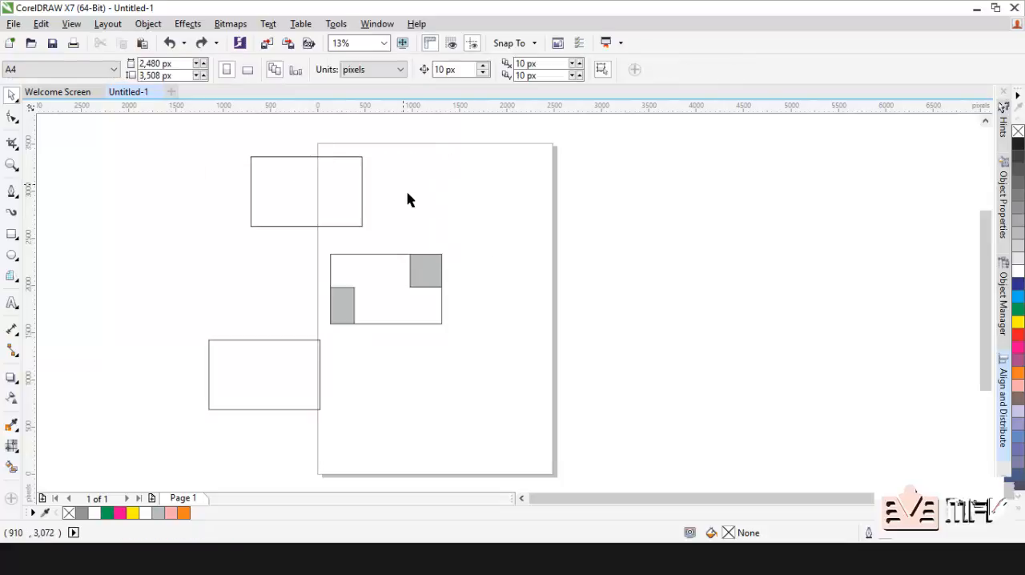
{"action": "left_click", "coordinate": [373, 294]}
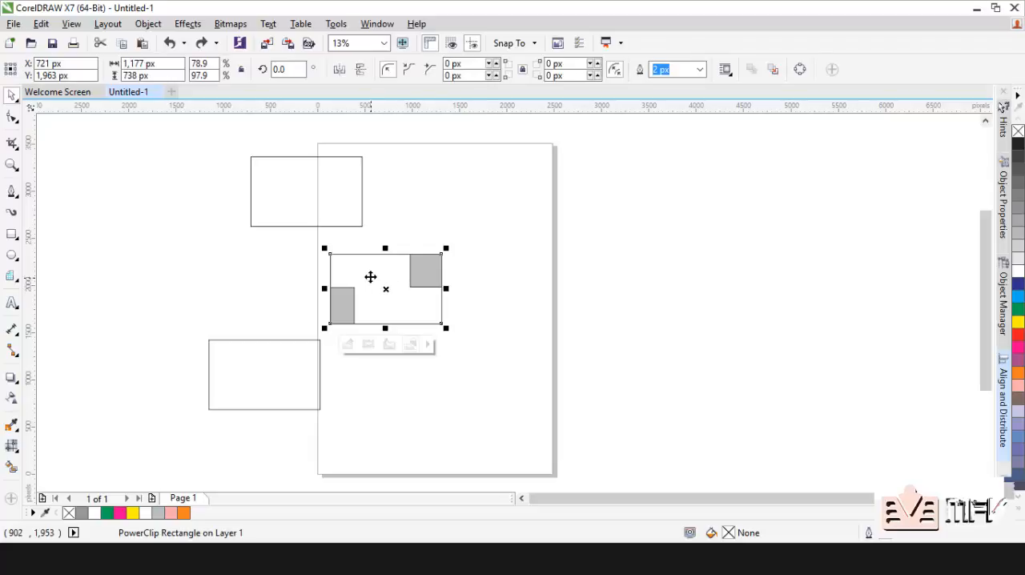
{"action": "left_click", "coordinate": [463, 199]}
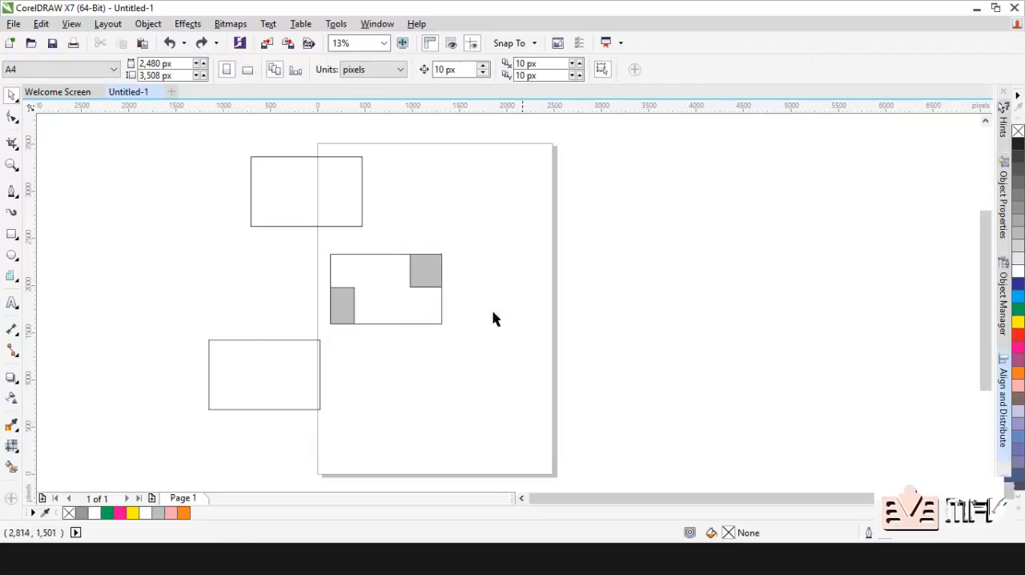
Step: Centre the PowerClip rectangle on the page, and move it off the page to the upper right
{"action": "left_click", "coordinate": [409, 311]}
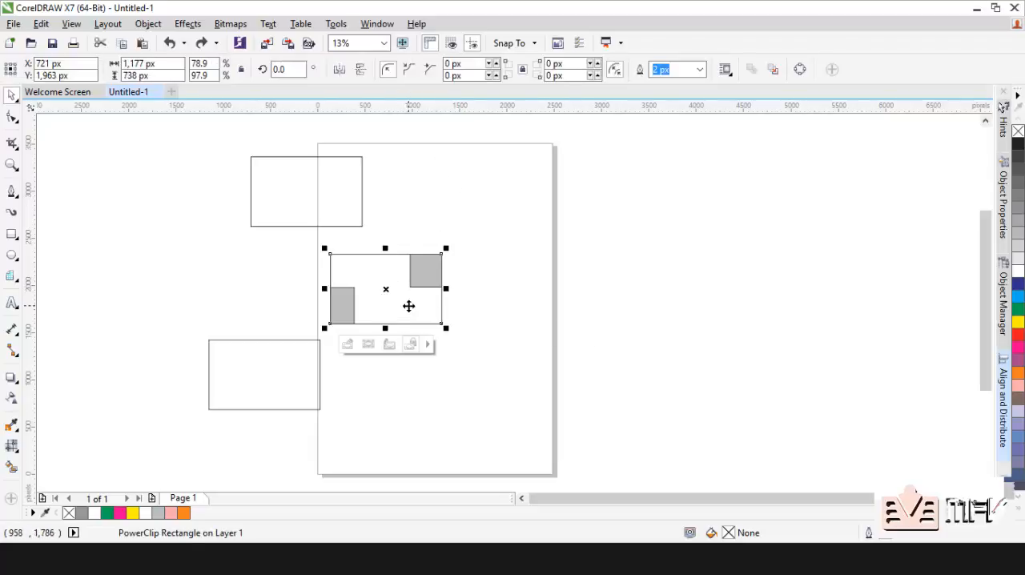
{"action": "key", "text": "ctrl+shift+z"}
{"action": "left_click", "coordinate": [473, 205]}
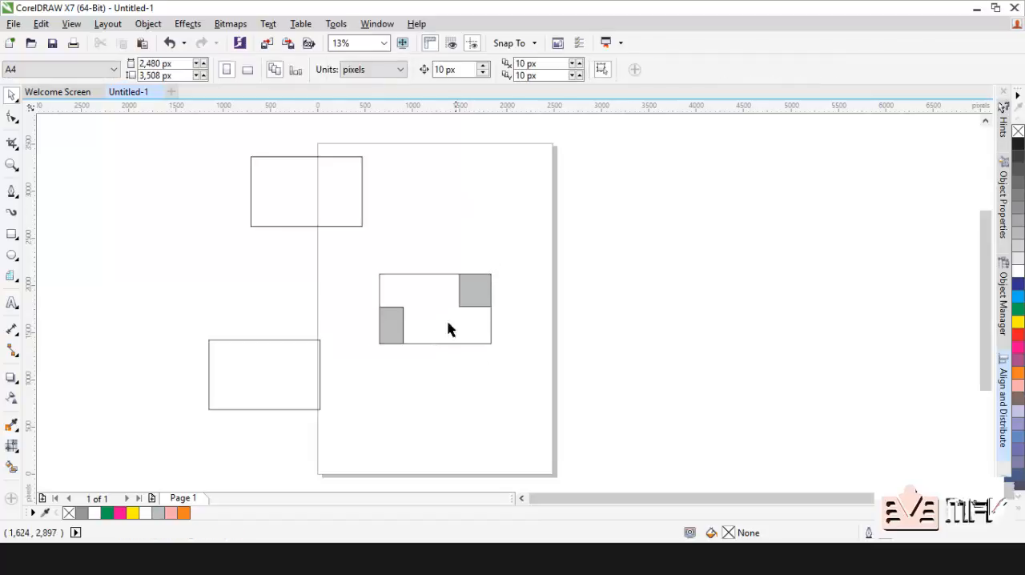
{"action": "left_click_drag", "start_coordinate": [437, 307], "coordinate": [652, 204]}
Step: Centre the upper rectangle, the lower rectangle and the PowerClip rectangle on the page so that they stack
{"action": "left_click", "coordinate": [359, 211]}
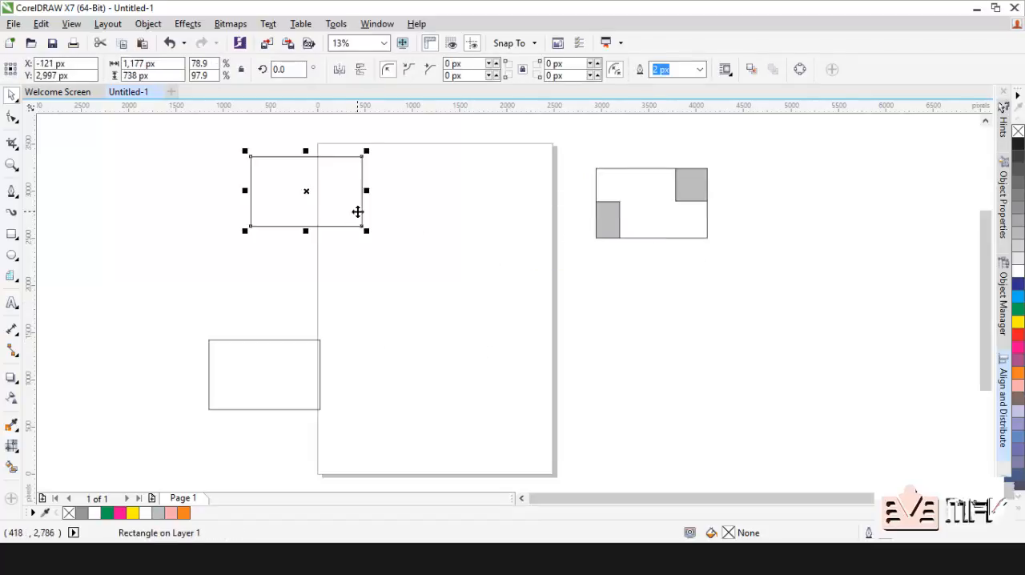
{"action": "key", "text": "p"}
{"action": "left_click", "coordinate": [291, 392]}
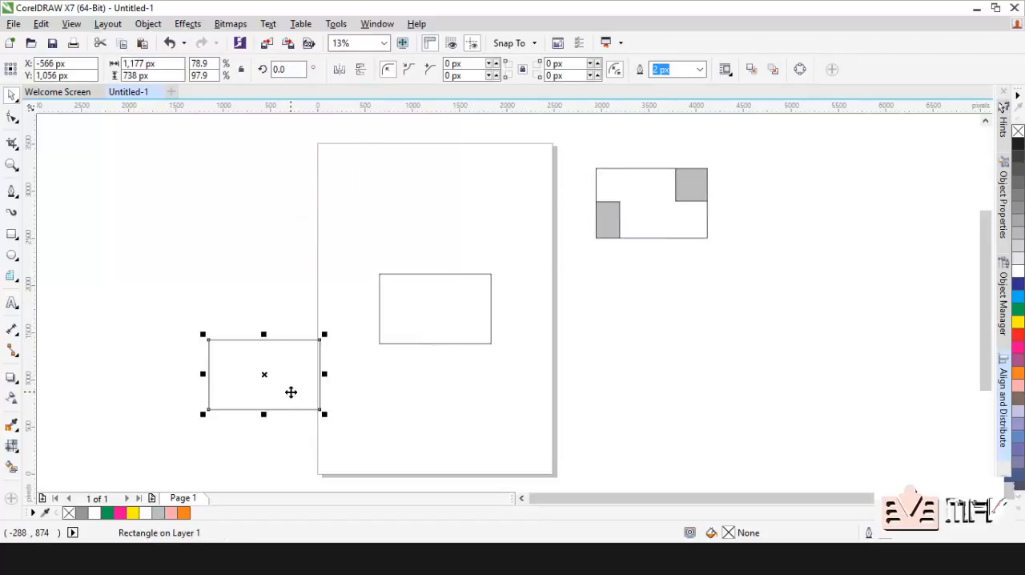
{"action": "key", "text": "p"}
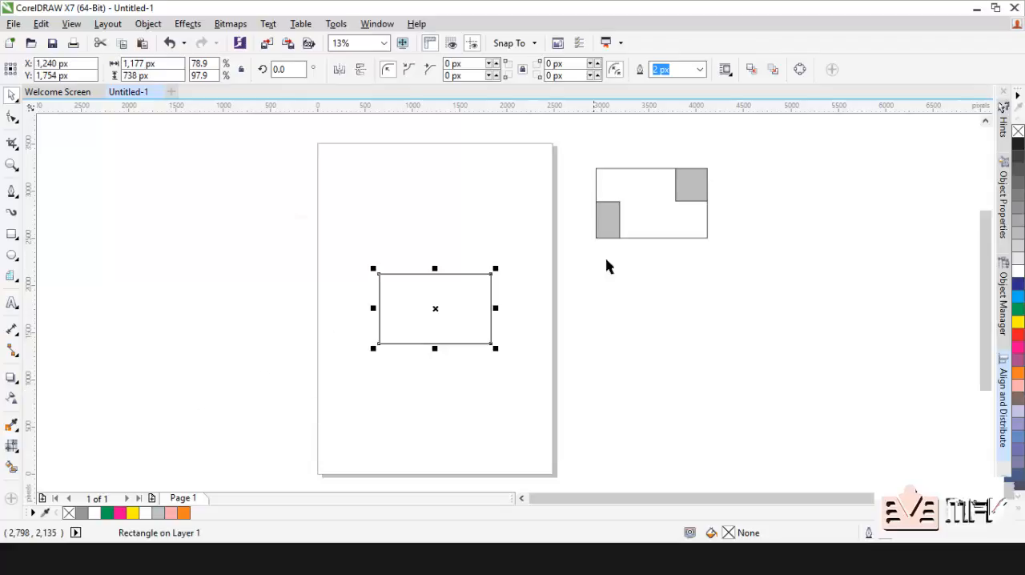
{"action": "left_click", "coordinate": [657, 222], "text": "shift"}
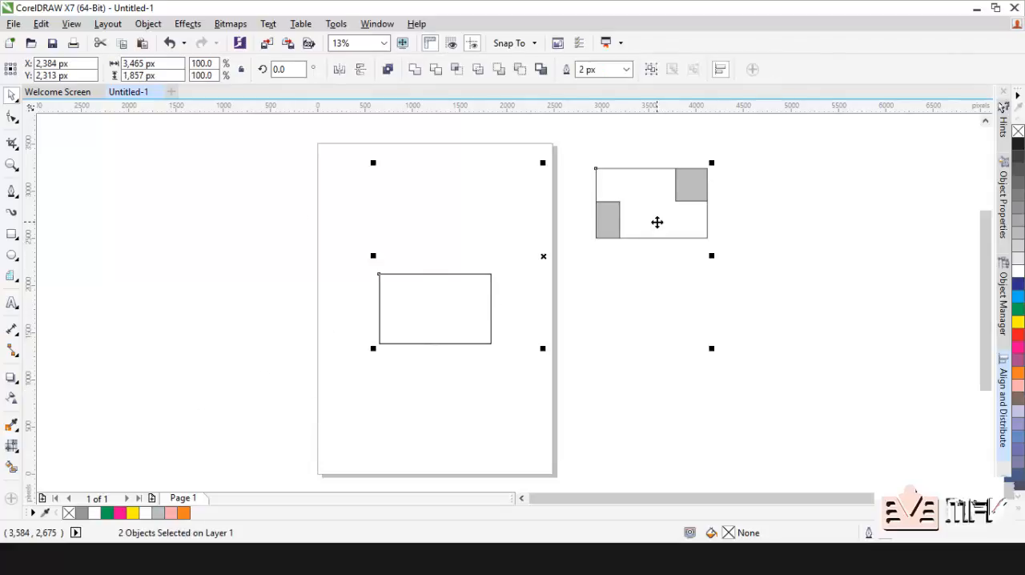
{"action": "key", "text": "p"}
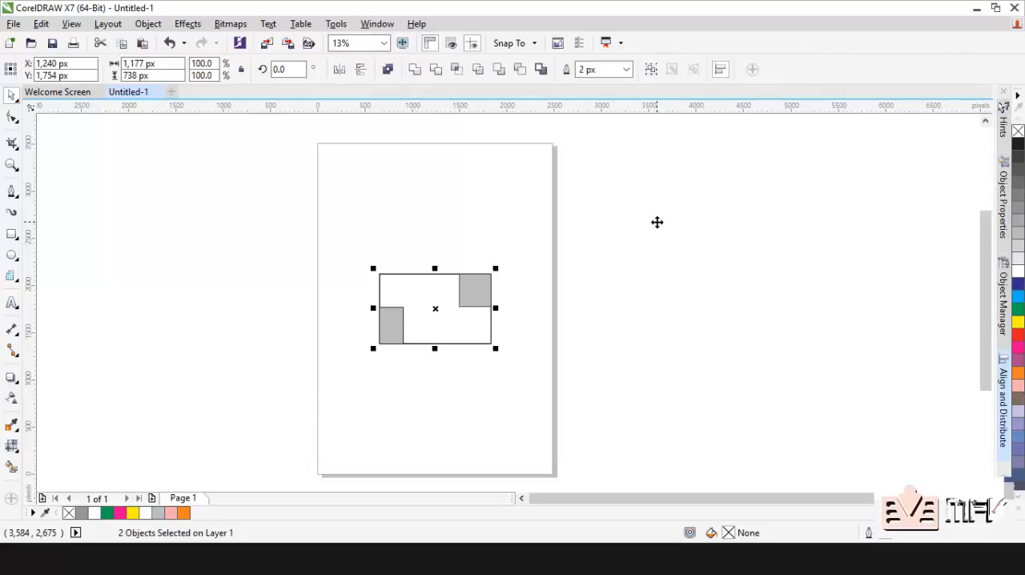
Step: Undo the last page centring operations and move the centred empty rectangle up to about X 1,360 px, Y 2,594 px
{"action": "key", "text": "ctrl+z"}
{"action": "key", "text": "ctrl+z"}
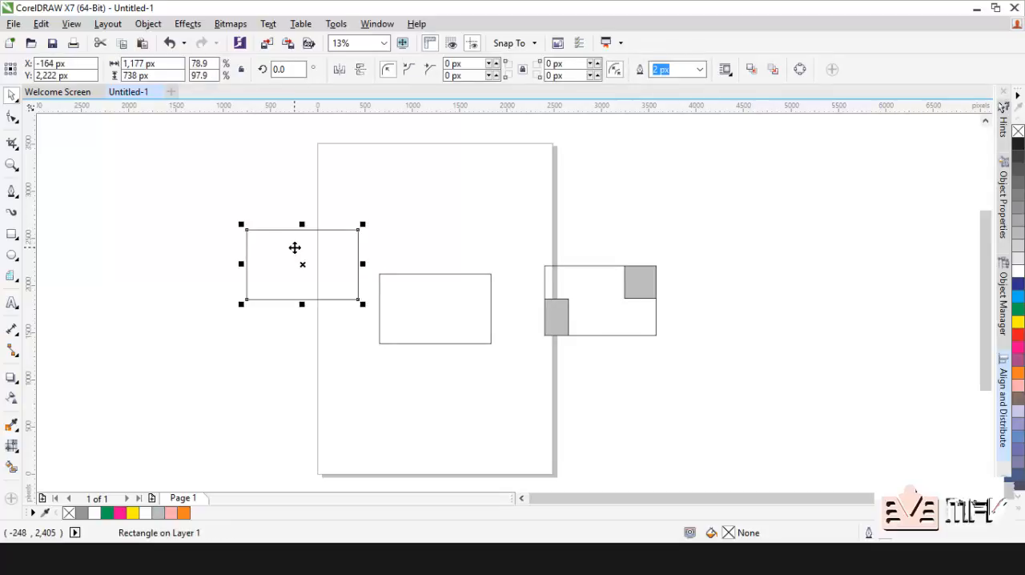
{"action": "left_click_drag", "start_coordinate": [454, 297], "coordinate": [465, 217]}
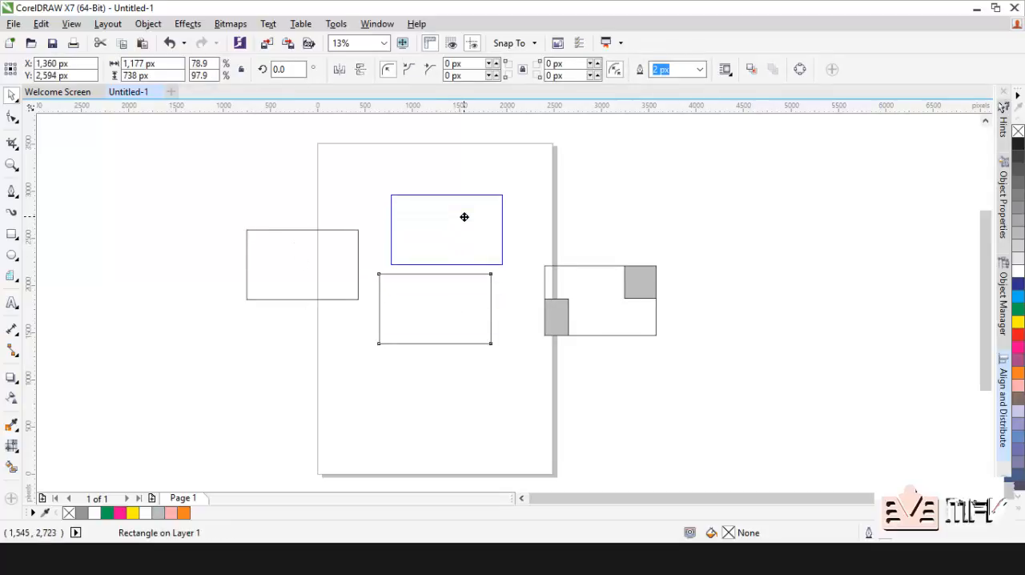